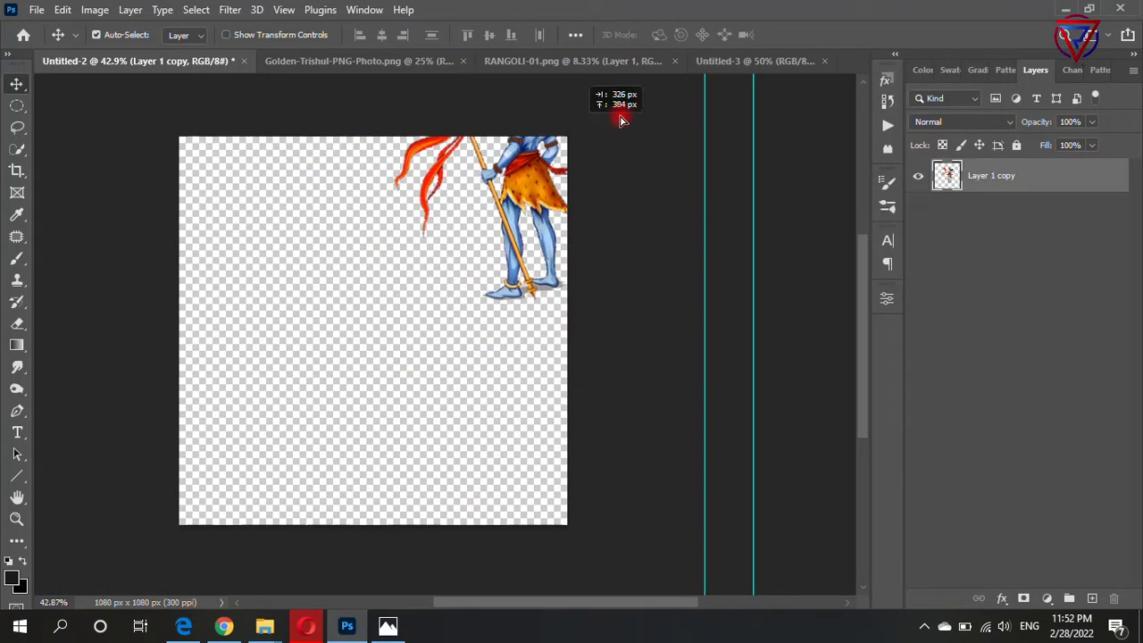
Step: Browse Untitled-2, Golden-Trishul and RANGOLI-01, then return to Untitled-3 and position the Shiva figure
{"action": "left_click", "coordinate": [173, 54]}
{"action": "left_click", "coordinate": [301, 54]}
{"action": "left_click", "coordinate": [506, 54]}
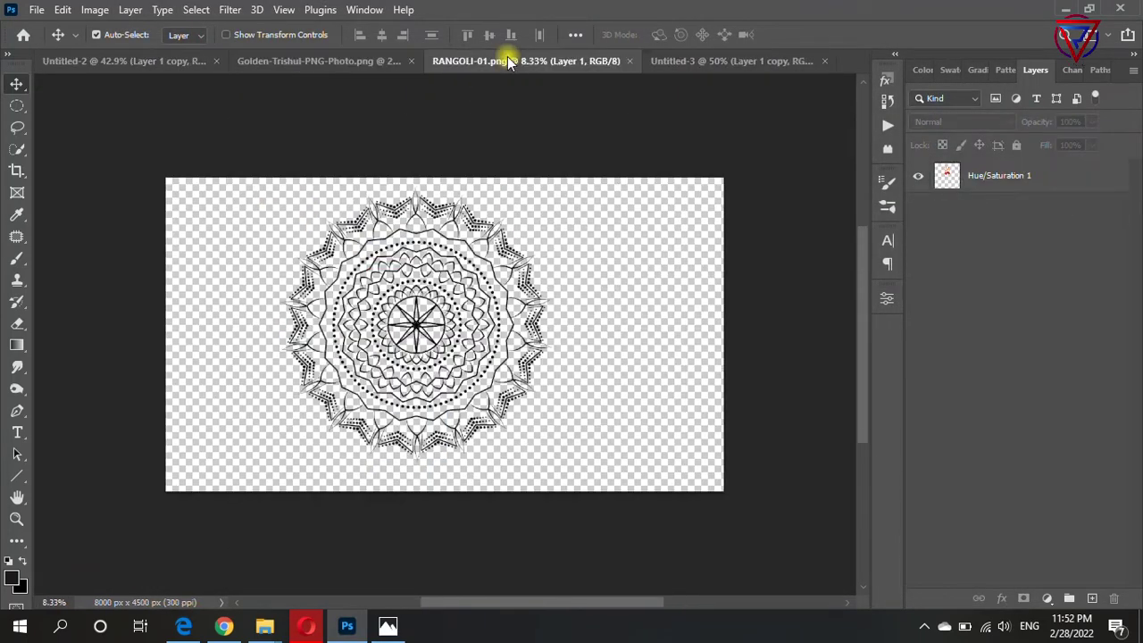
{"action": "left_click", "coordinate": [669, 58]}
{"action": "left_click_drag", "start_coordinate": [504, 252], "coordinate": [512, 274]}
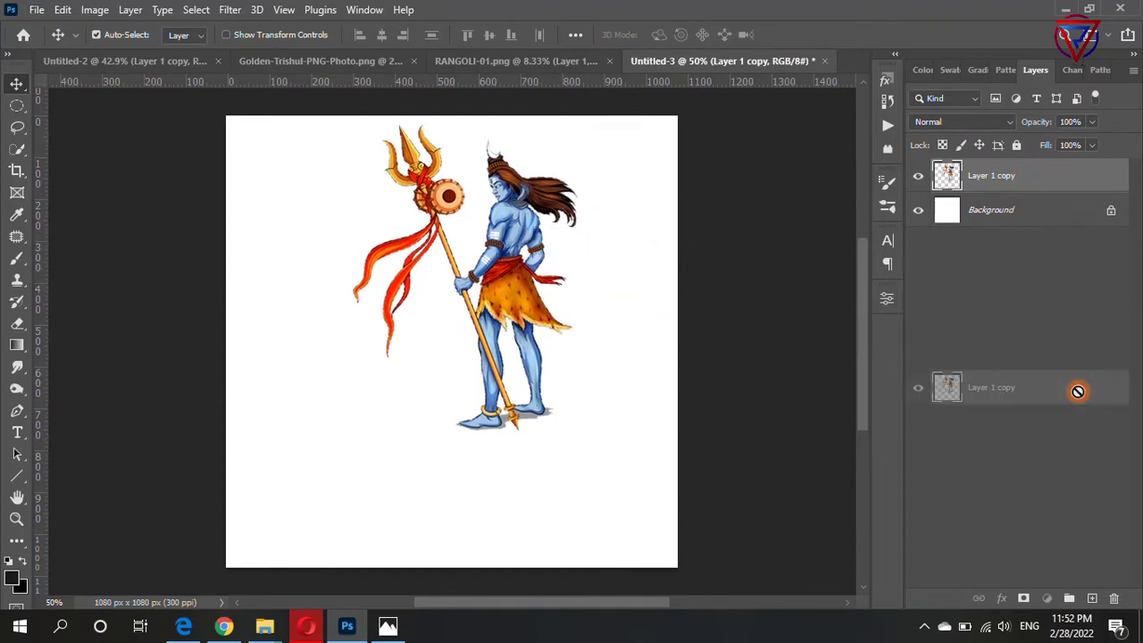
Step: Duplicate the Shiva layer, flip the lower copy vertically and move it below his feet
{"action": "left_click_drag", "start_coordinate": [991, 175], "coordinate": [1091, 599]}
{"action": "left_click", "coordinate": [1003, 211]}
{"action": "key", "text": "ctrl+t"}
{"action": "right_click", "coordinate": [524, 239]}
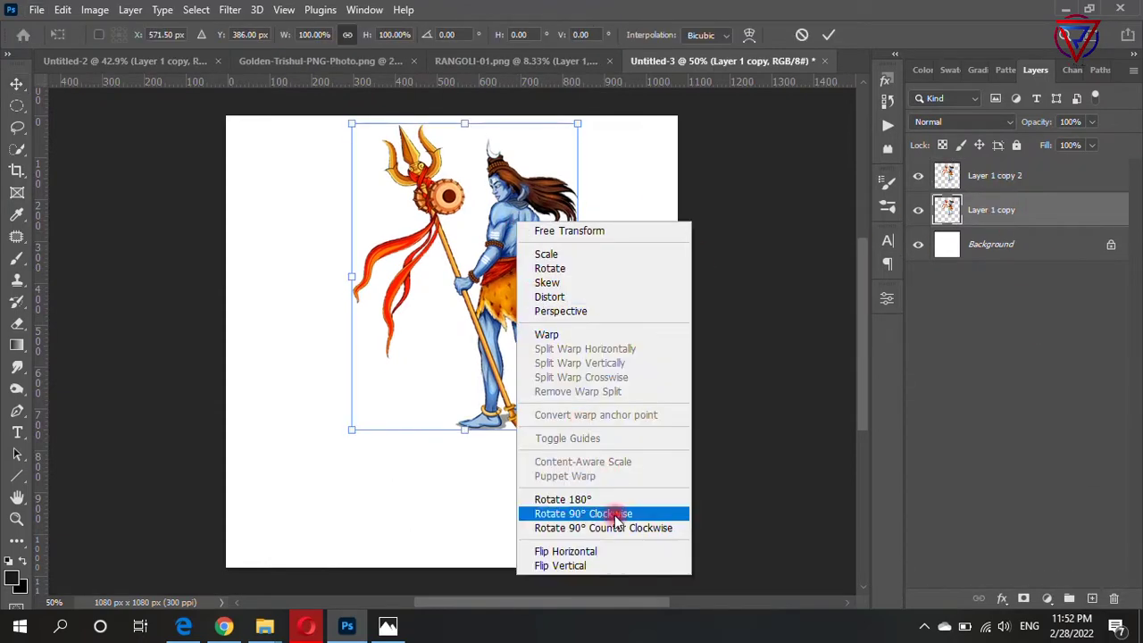
{"action": "left_click", "coordinate": [560, 565]}
{"action": "left_click_drag", "start_coordinate": [542, 154], "coordinate": [543, 445]}
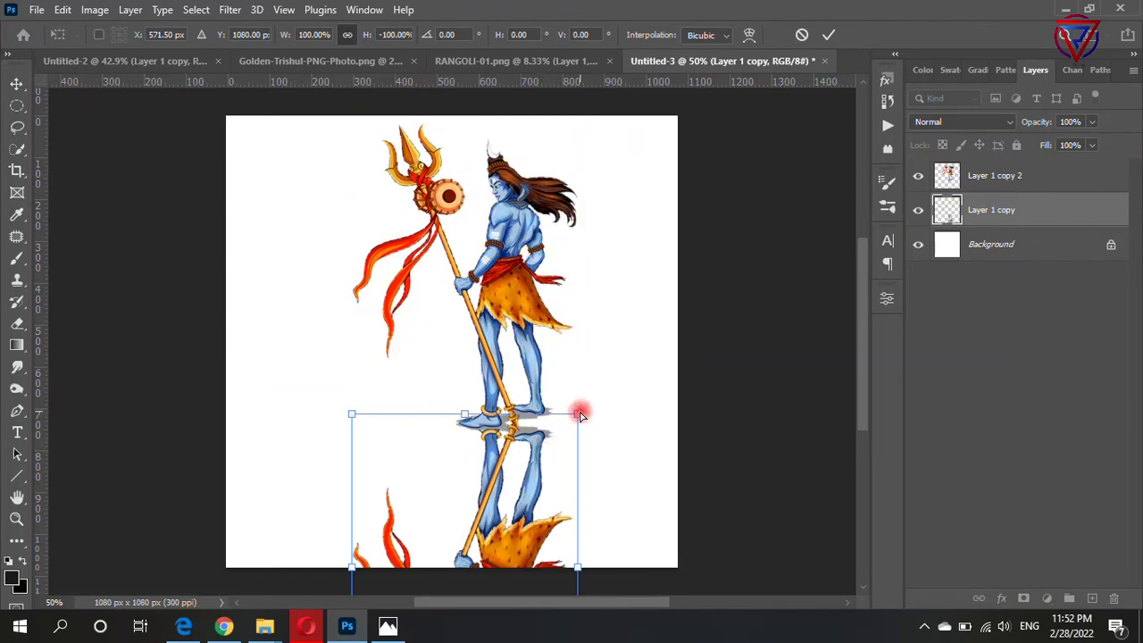
Step: Widen the reflection's bottom with Perspective and rotate it about -18.6°
{"action": "right_click", "coordinate": [533, 464]}
{"action": "scroll", "coordinate": [594, 398], "scroll_direction": "down", "scroll_amount": 4}
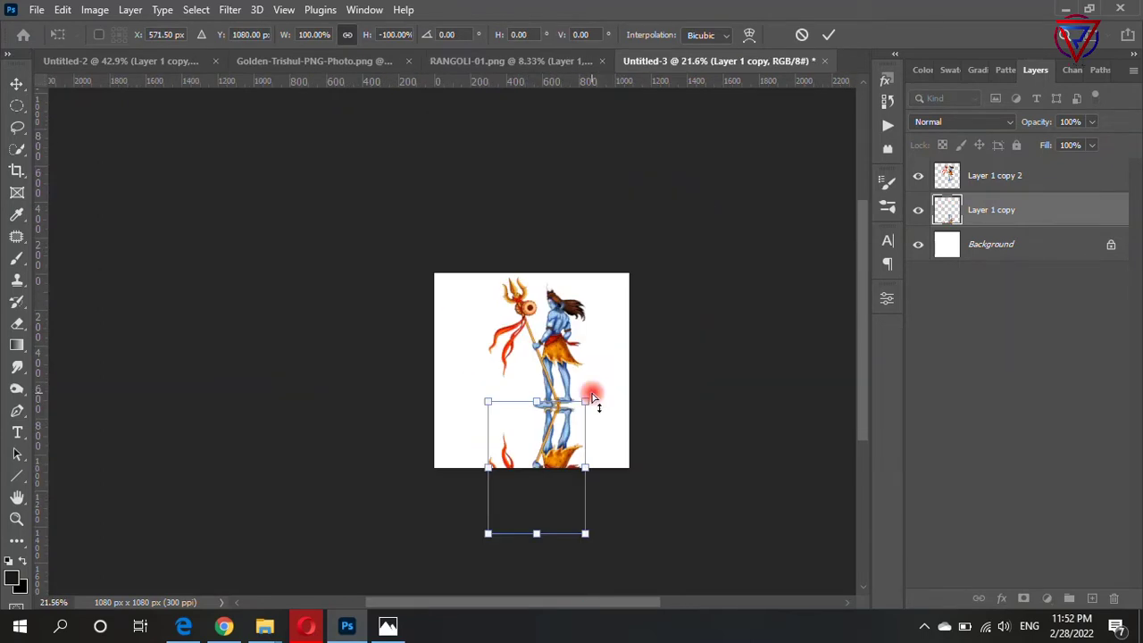
{"action": "left_click_drag", "start_coordinate": [508, 542], "coordinate": [467, 534]}
{"action": "left_click_drag", "start_coordinate": [611, 532], "coordinate": [625, 533]}
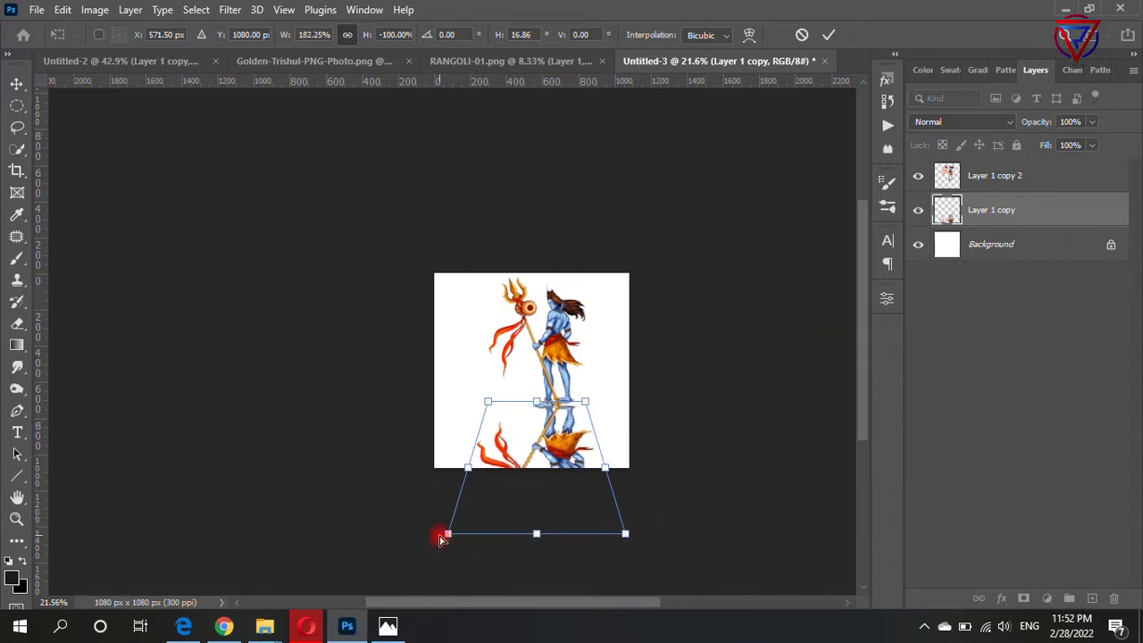
{"action": "double_click", "coordinate": [596, 472]}
{"action": "key", "text": "ctrl+t"}
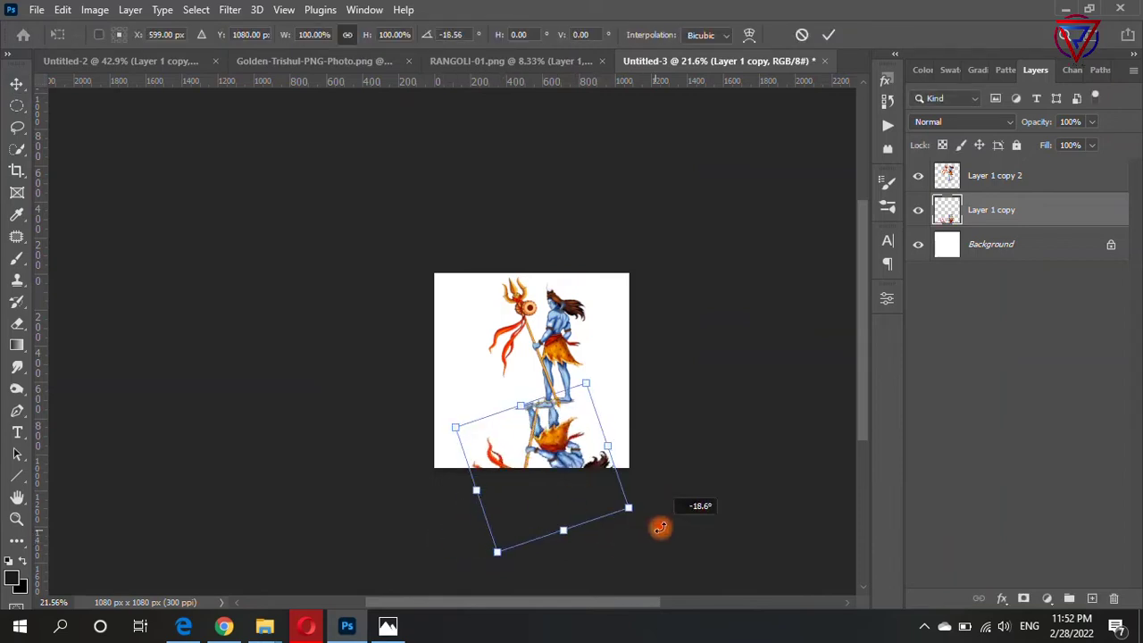
{"action": "left_click_drag", "start_coordinate": [658, 527], "coordinate": [612, 429]}
{"action": "key", "text": "Return"}
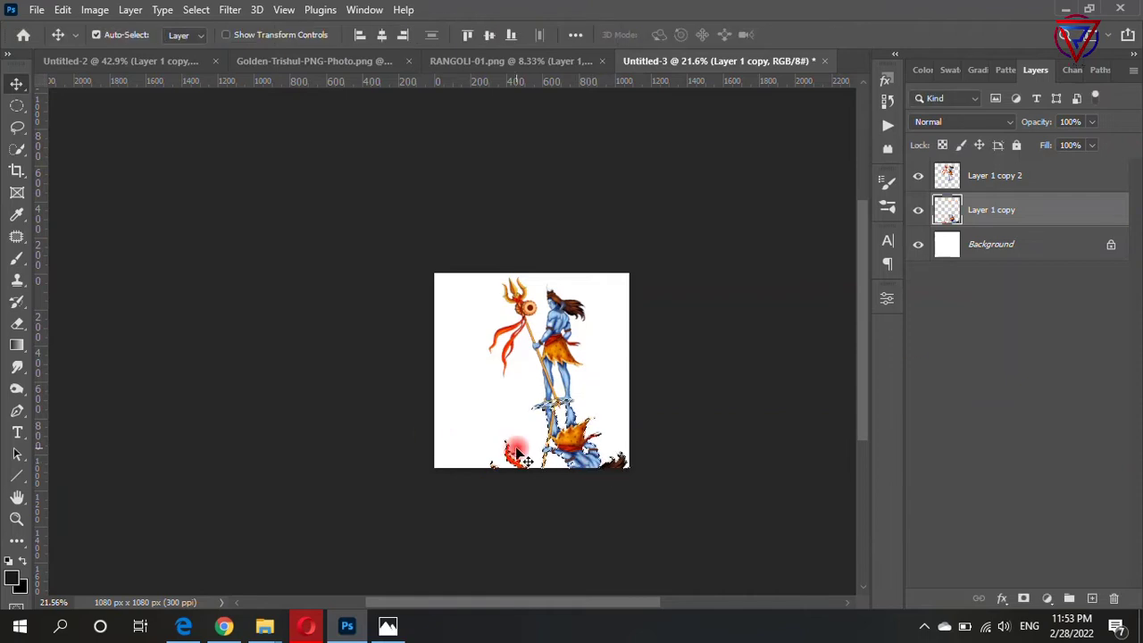
Step: Fill the reflection black, apply an 18 px Gaussian Blur and set its opacity to 50%
{"action": "key", "text": "shift+alt+BackSpace"}
{"action": "left_click", "coordinate": [234, 9]}
{"action": "mouse_move", "coordinate": [240, 224]}
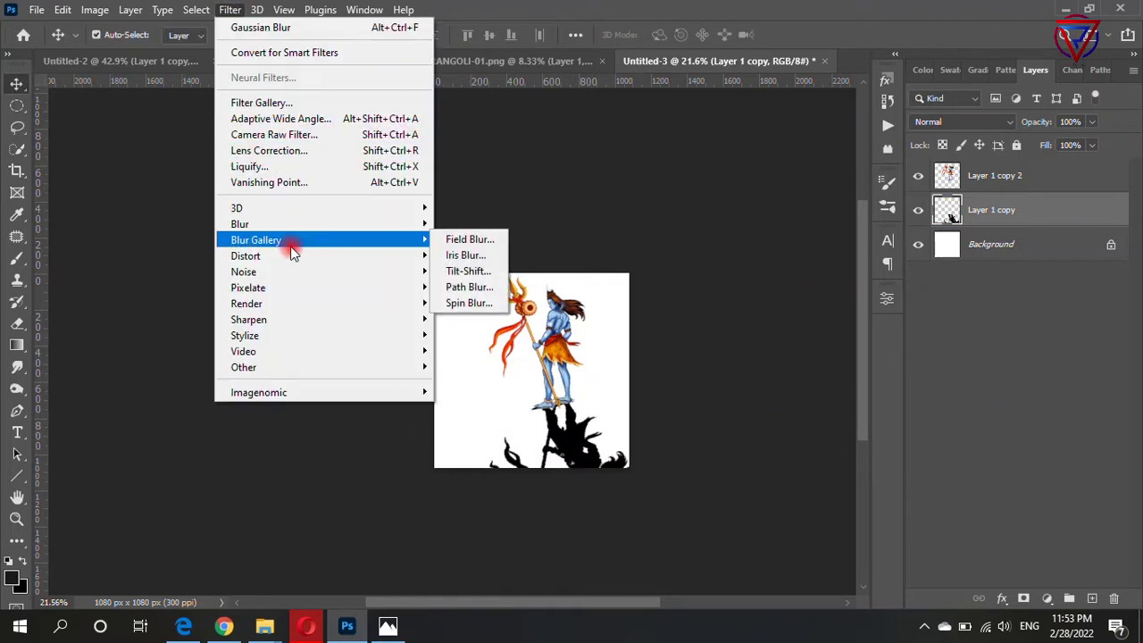
{"action": "left_click", "coordinate": [461, 295]}
{"action": "mouse_move", "coordinate": [656, 407]}
{"action": "left_mouse_down"}
{"action": "mouse_move", "coordinate": [685, 407]}
{"action": "mouse_move", "coordinate": [672, 409]}
{"action": "left_mouse_up"}
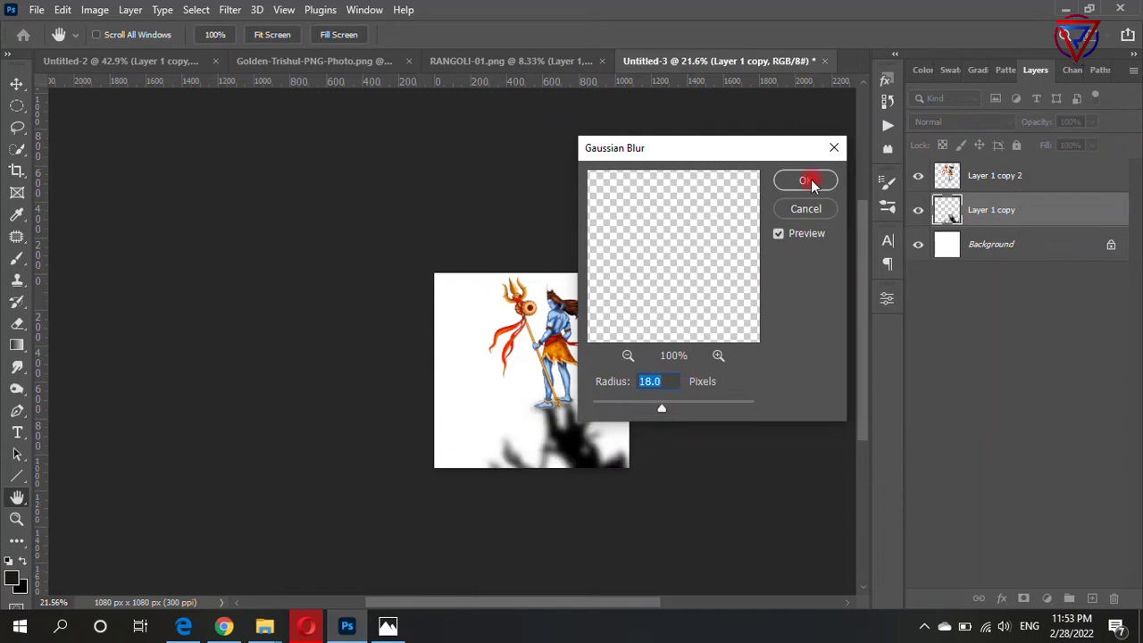
{"action": "left_click", "coordinate": [804, 181]}
{"action": "left_click_drag", "start_coordinate": [1091, 121], "coordinate": [1054, 143]}
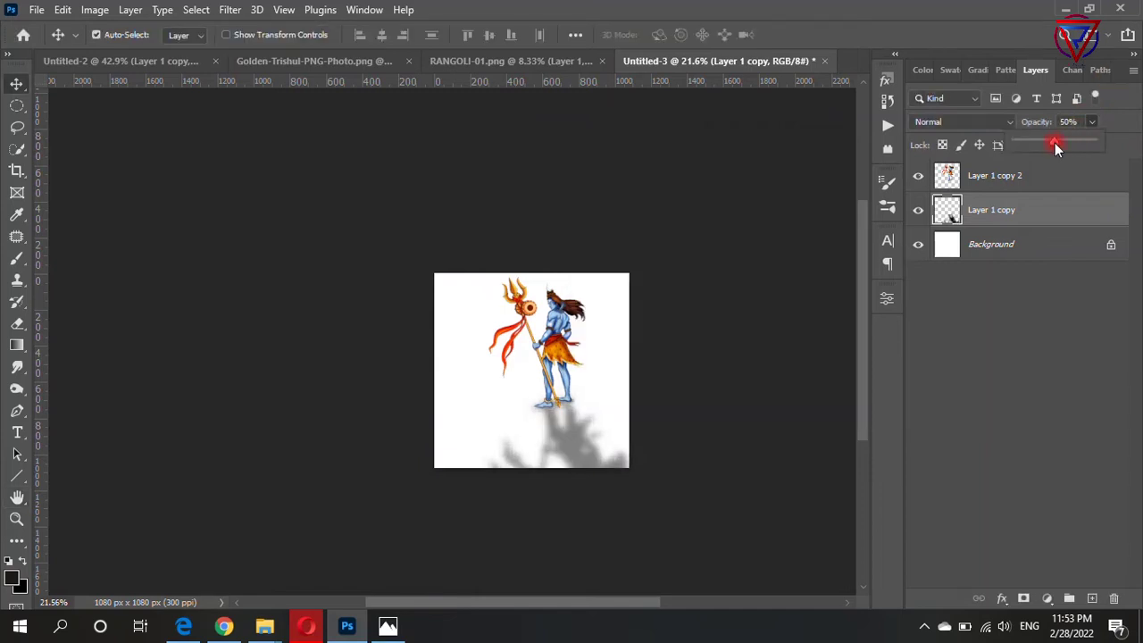
Step: Fade the bottom of the shadow with a soft round Eraser brush
{"action": "scroll", "coordinate": [612, 471], "scroll_direction": "up", "scroll_amount": 4}
{"action": "left_click", "coordinate": [15, 320]}
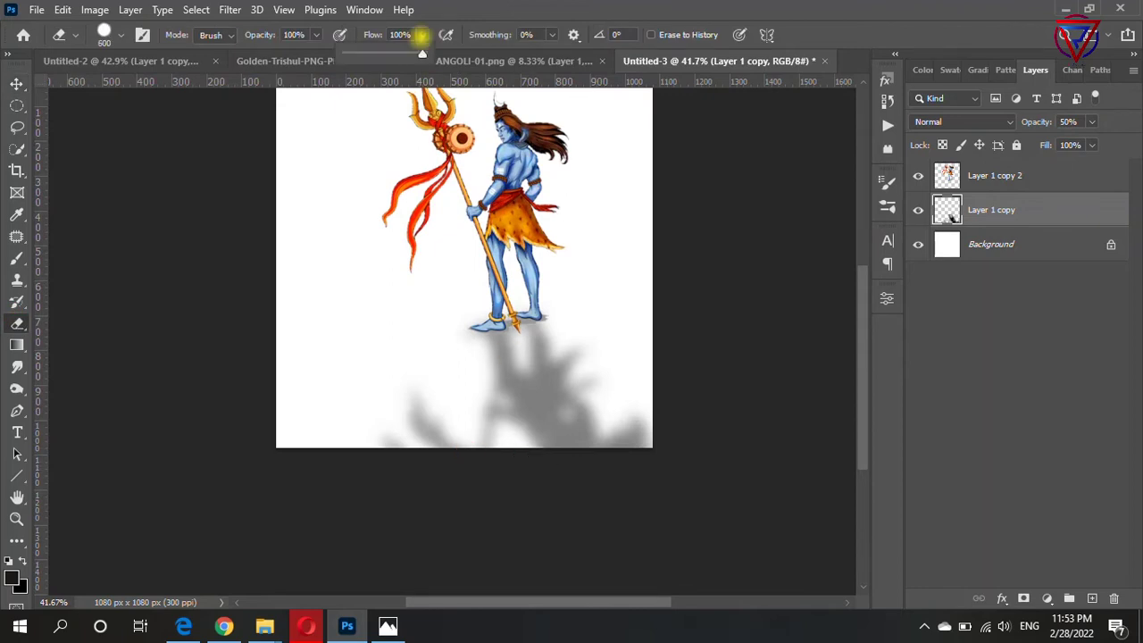
{"action": "right_click", "coordinate": [682, 506]}
{"action": "double_click", "coordinate": [649, 530]}
{"action": "mouse_move", "coordinate": [676, 477]}
{"action": "left_mouse_down"}
{"action": "mouse_move", "coordinate": [559, 500]}
{"action": "mouse_move", "coordinate": [433, 474]}
{"action": "left_mouse_up"}
{"action": "scroll", "coordinate": [585, 496], "scroll_direction": "down", "scroll_amount": 3}
{"action": "scroll", "coordinate": [536, 447], "scroll_direction": "up", "scroll_amount": 2}
{"action": "scroll", "coordinate": [613, 508], "scroll_direction": "down", "scroll_amount": 1}
{"action": "left_click", "coordinate": [518, 61]}
Step: Duplicate the rangoli layer in RANGOLI-01 and hide the original Layer 1
{"action": "key", "text": "v"}
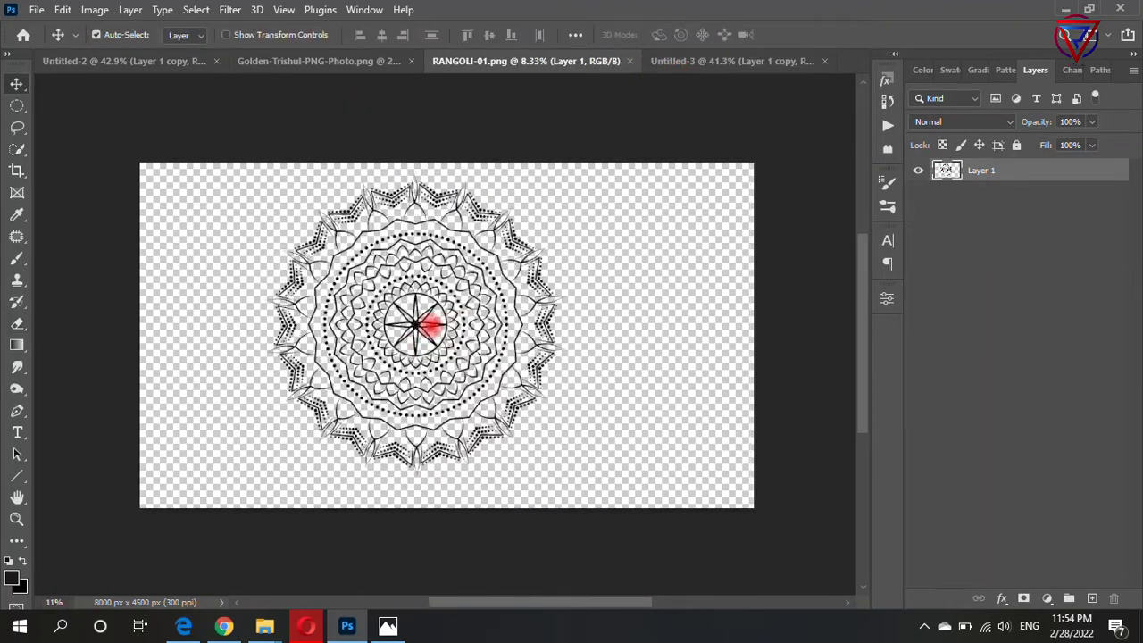
{"action": "scroll", "coordinate": [429, 326], "scroll_direction": "up", "scroll_amount": 3}
{"action": "scroll", "coordinate": [429, 326], "scroll_direction": "up", "scroll_amount": 1}
{"action": "scroll", "coordinate": [569, 286], "scroll_direction": "down", "scroll_amount": 1}
{"action": "left_click_drag", "start_coordinate": [982, 170], "coordinate": [1092, 598]}
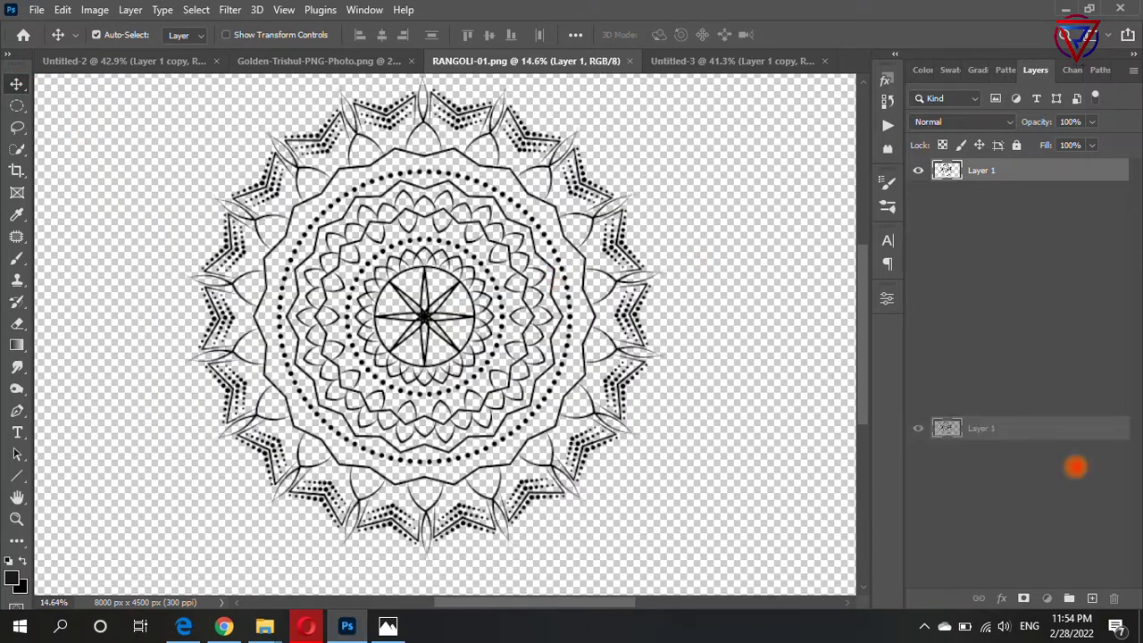
{"action": "left_click", "coordinate": [918, 194]}
Step: Delete the inner rings with an elliptical selection and drag the ring frame into Untitled-3
{"action": "left_click", "coordinate": [17, 105]}
{"action": "left_click_drag", "start_coordinate": [277, 182], "coordinate": [596, 476]}
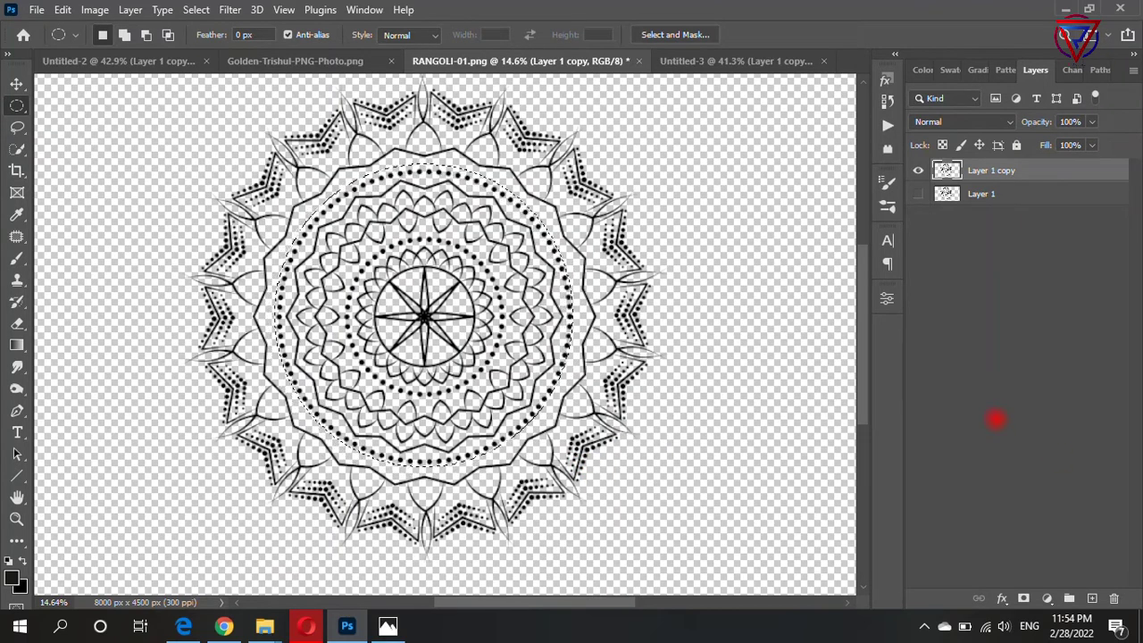
{"action": "key", "text": "Delete"}
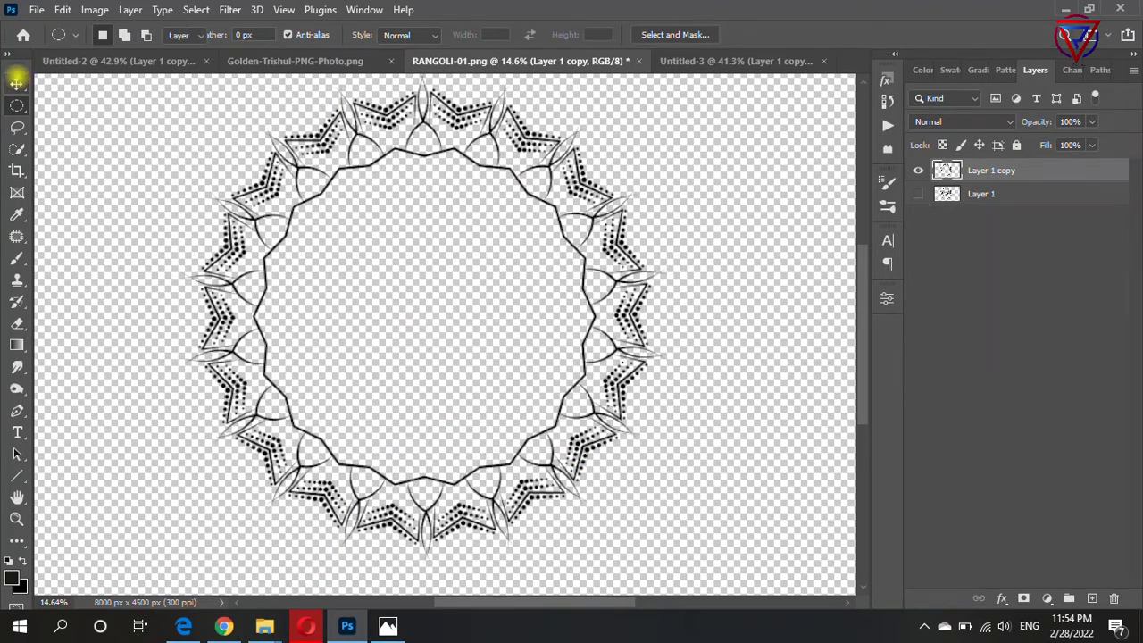
{"action": "left_click", "coordinate": [16, 81]}
{"action": "left_click_drag", "start_coordinate": [295, 89], "coordinate": [1016, 209]}
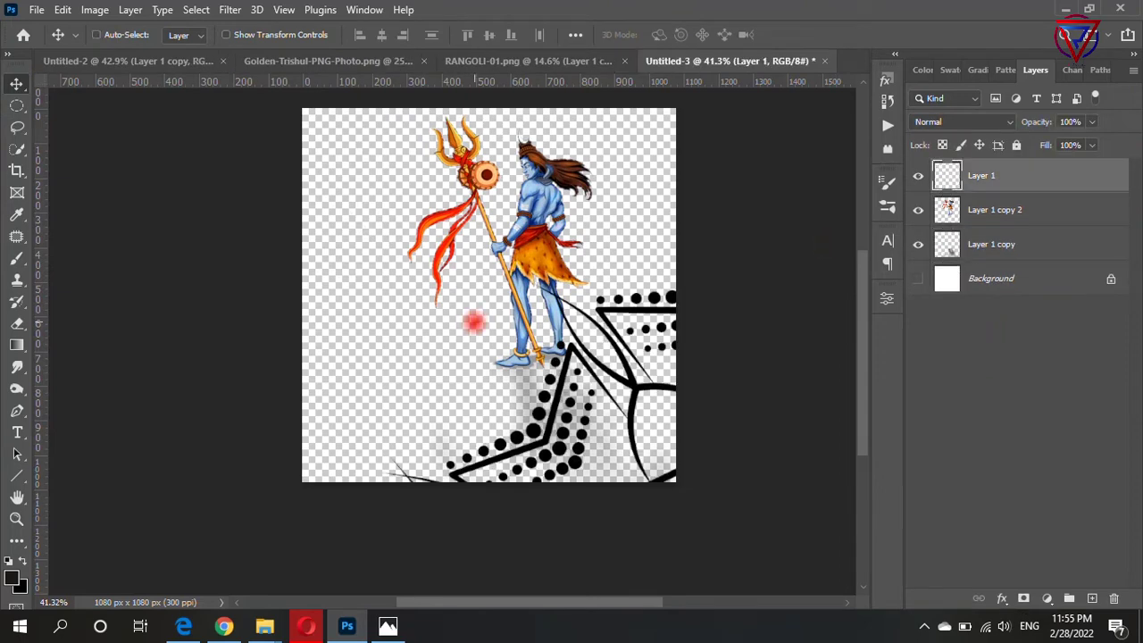
Step: Shrink the rangoli frame to 11.54% and place it at the lower left
{"action": "left_click_drag", "start_coordinate": [575, 387], "coordinate": [442, 356]}
{"action": "scroll", "coordinate": [442, 356], "scroll_direction": "down", "scroll_amount": 3}
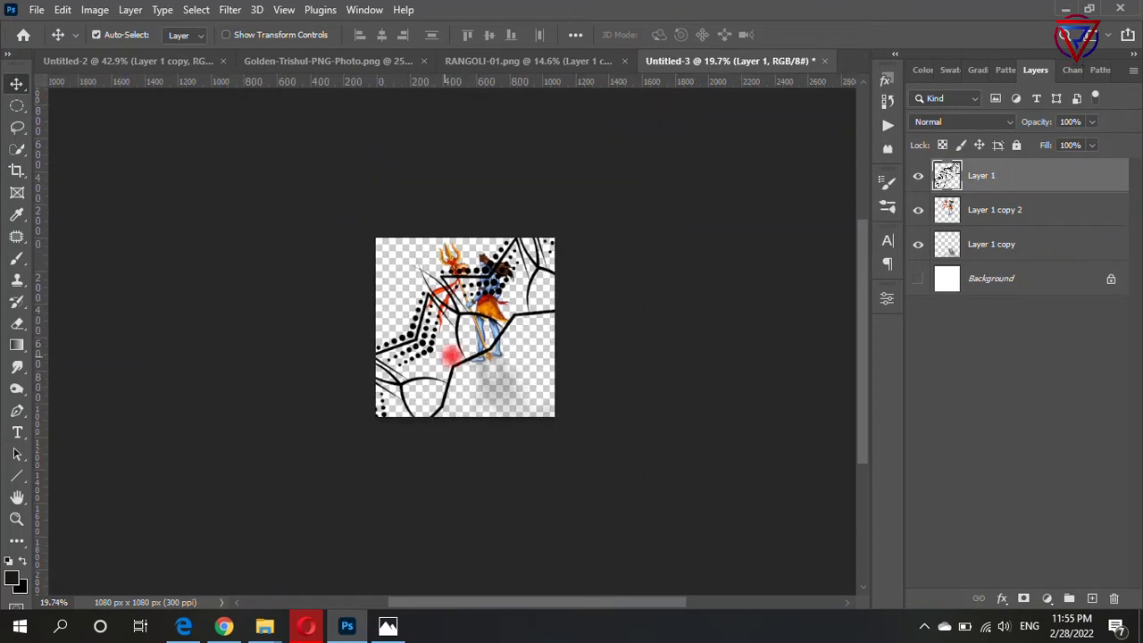
{"action": "key", "text": "ctrl+t"}
{"action": "scroll", "coordinate": [378, 292], "scroll_direction": "down", "scroll_amount": 3}
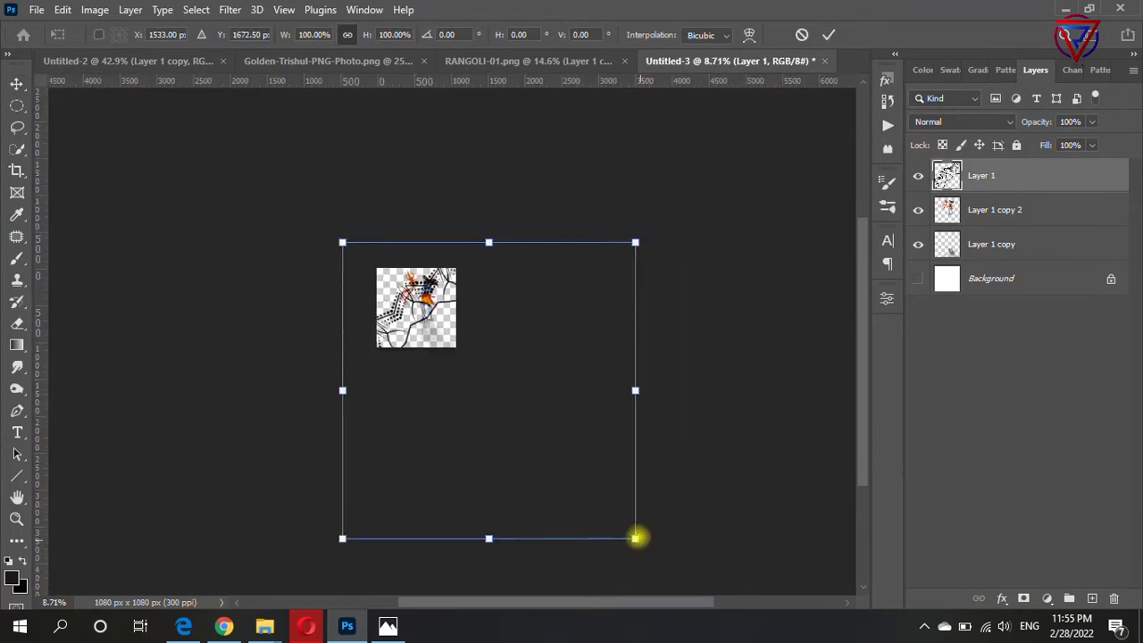
{"action": "left_click_drag", "start_coordinate": [635, 538], "coordinate": [392, 286]}
{"action": "scroll", "coordinate": [393, 286], "scroll_direction": "up", "scroll_amount": 5}
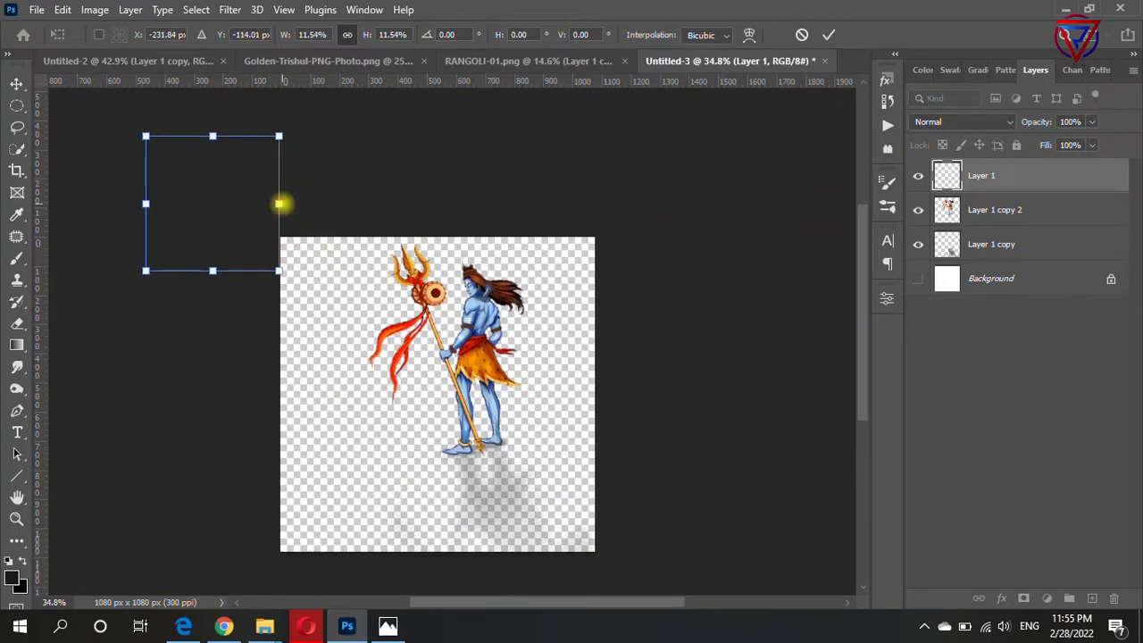
{"action": "left_click_drag", "start_coordinate": [227, 188], "coordinate": [339, 452]}
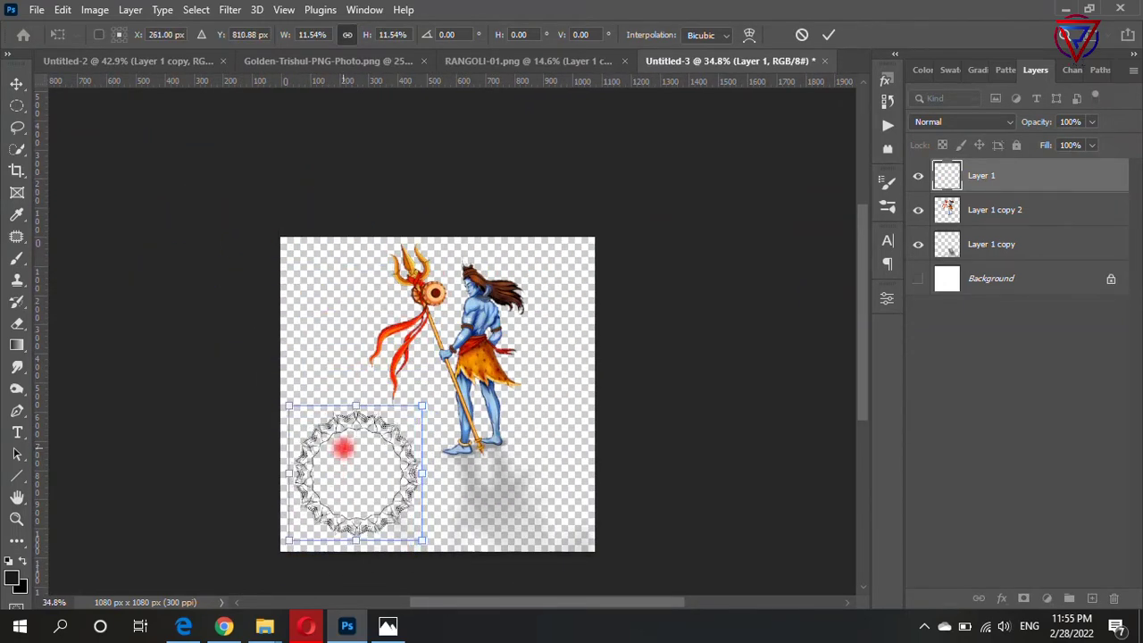
{"action": "scroll", "coordinate": [340, 452], "scroll_direction": "up", "scroll_amount": 2}
{"action": "key", "text": "alt+space"}
Step: Enlarge the rangoli frame to 115.54% and nudge it down and left
{"action": "key", "text": "Escape"}
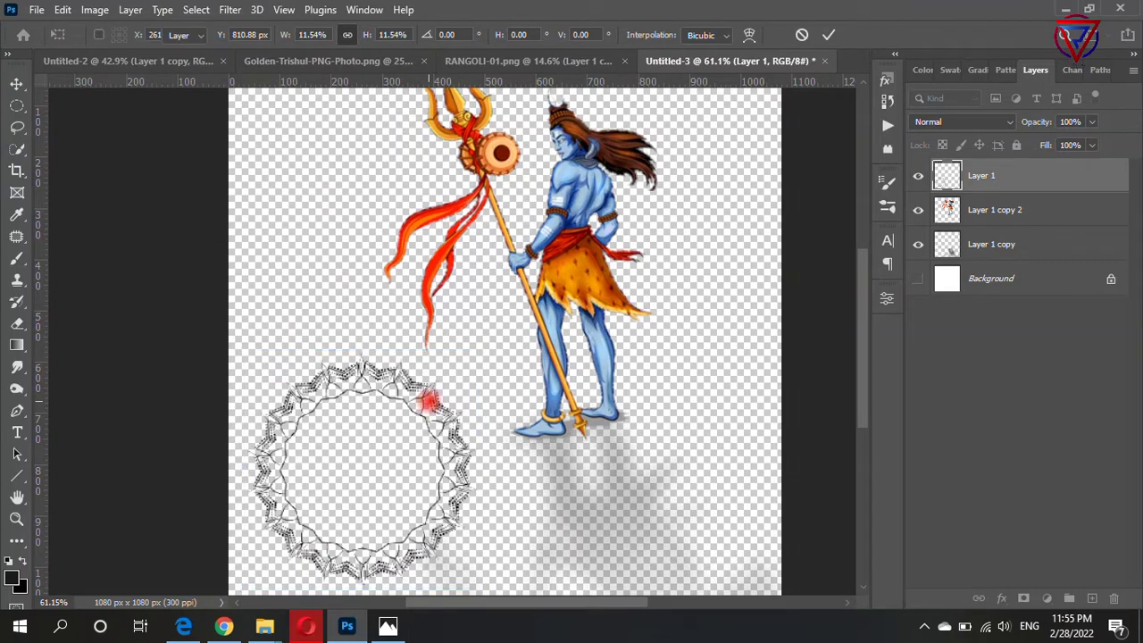
{"action": "key", "text": "Return"}
{"action": "key", "text": "ctrl+t"}
{"action": "left_click_drag", "start_coordinate": [480, 351], "coordinate": [517, 314]}
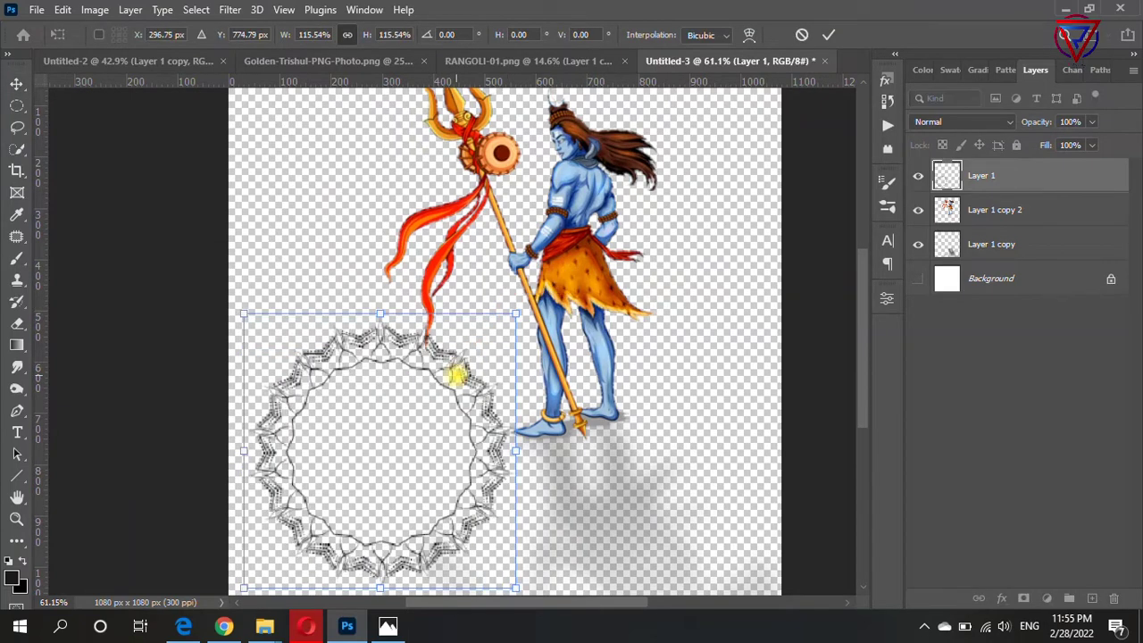
{"action": "left_click_drag", "start_coordinate": [457, 376], "coordinate": [447, 409]}
{"action": "key", "text": "Return"}
Step: Switch between documents, cancel closing RANGOLI-01, and open the navy blue watercolour splash PNG
{"action": "left_click", "coordinate": [536, 61]}
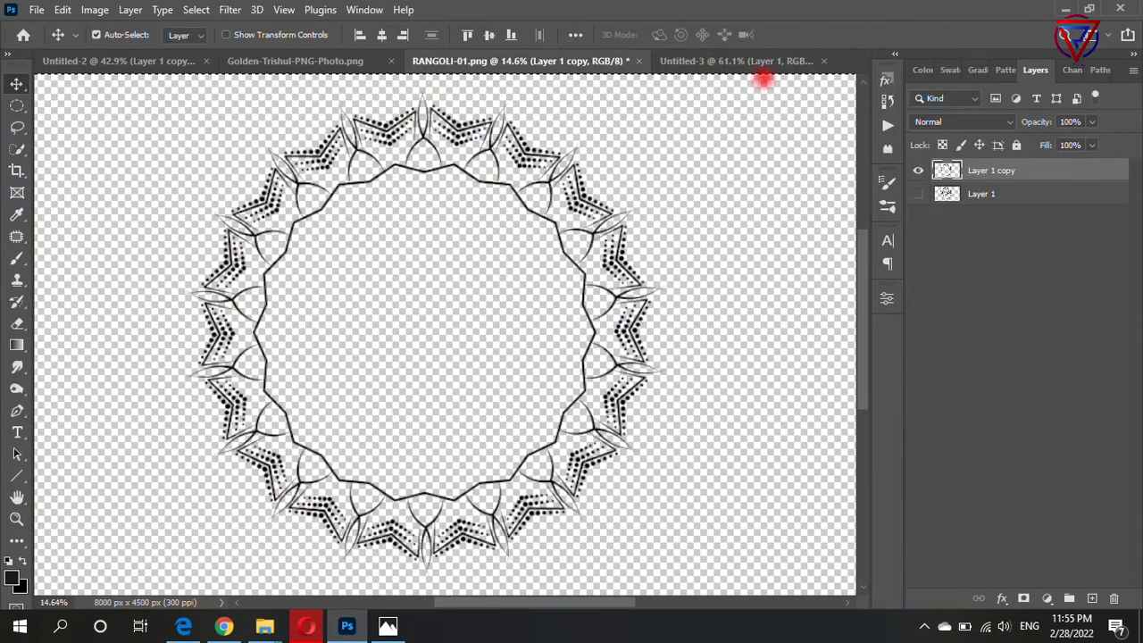
{"action": "left_click", "coordinate": [340, 60]}
{"action": "left_click", "coordinate": [535, 61]}
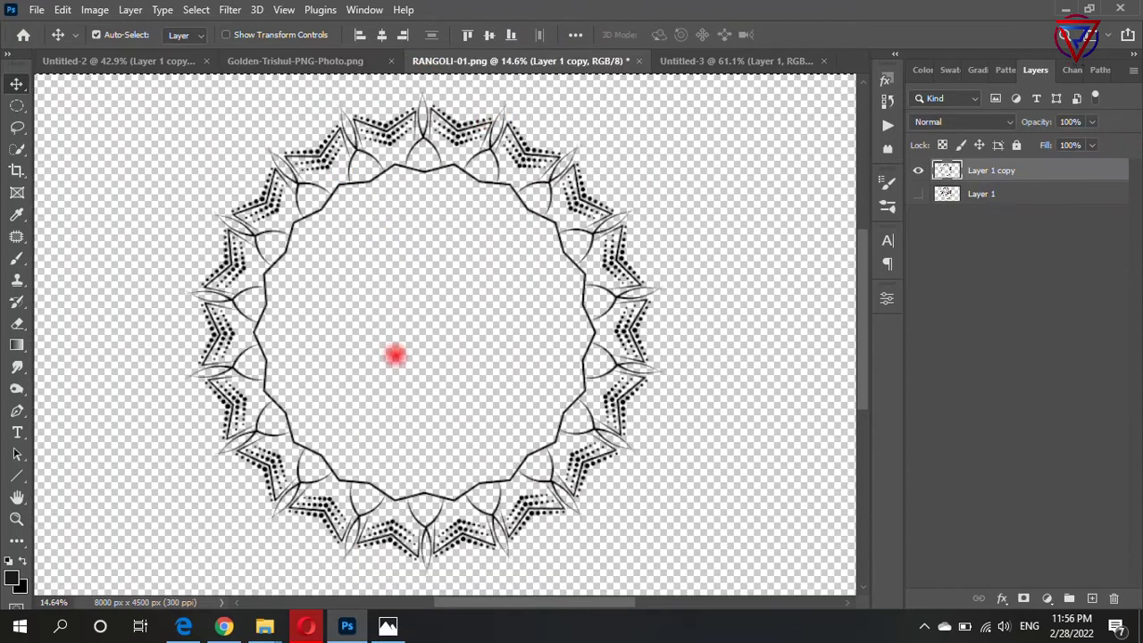
{"action": "left_click", "coordinate": [638, 61]}
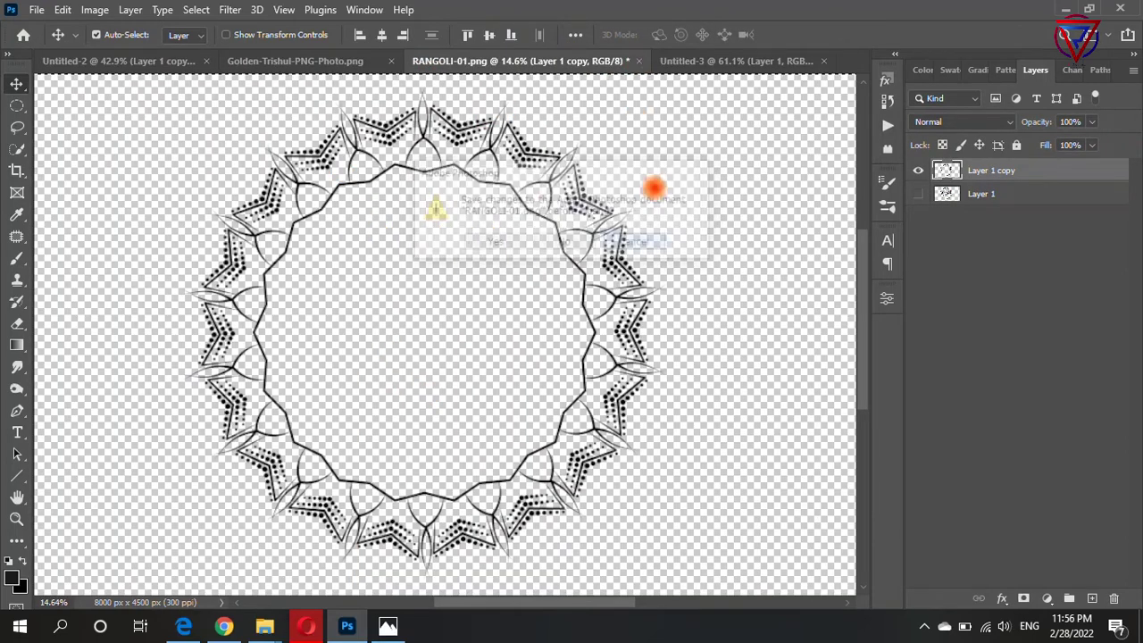
{"action": "left_click", "coordinate": [638, 243]}
{"action": "left_click", "coordinate": [694, 60]}
{"action": "left_click", "coordinate": [278, 140]}
{"action": "left_click", "coordinate": [138, 61]}
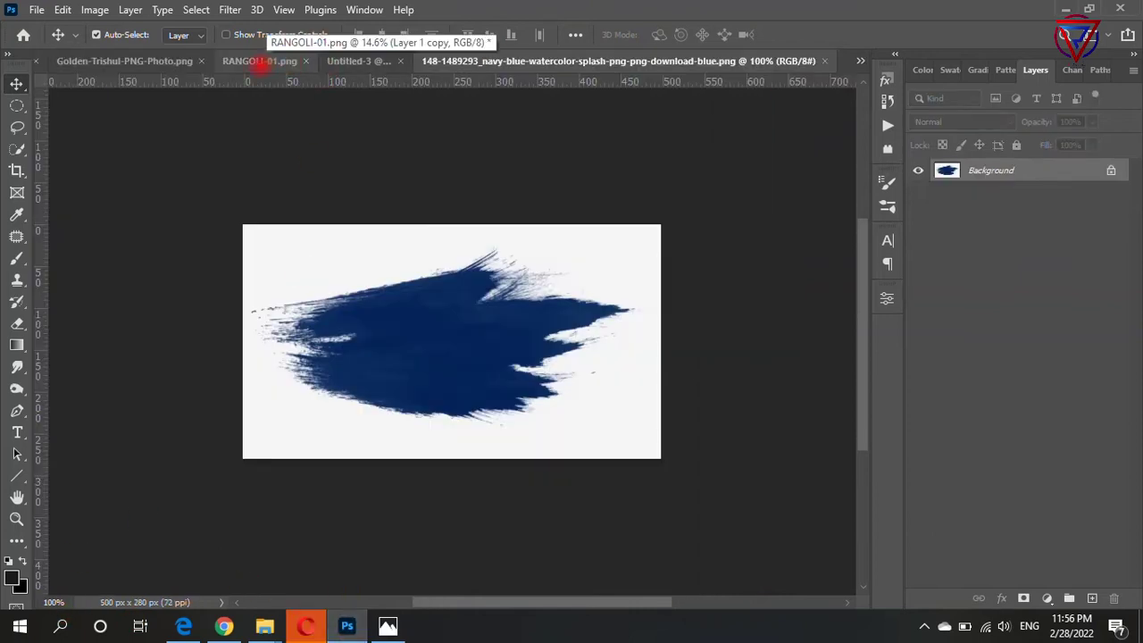
Step: Select the splash with Color Range, unlock the Background layer and delete the white backdrop
{"action": "left_click", "coordinate": [357, 60]}
{"action": "left_click", "coordinate": [715, 61]}
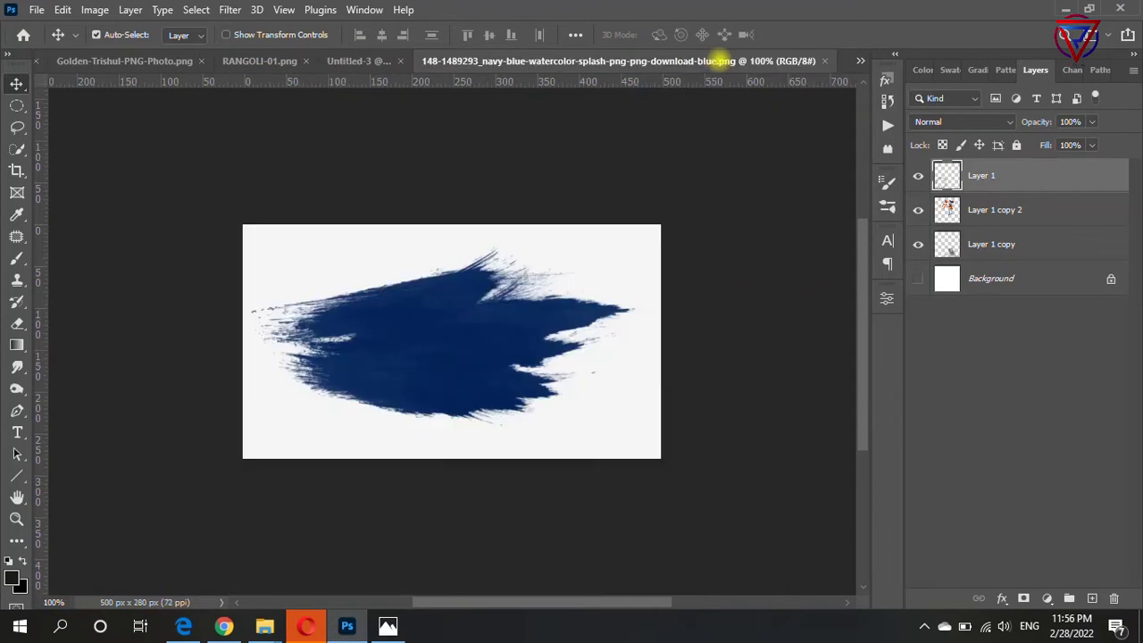
{"action": "left_click", "coordinate": [230, 9]}
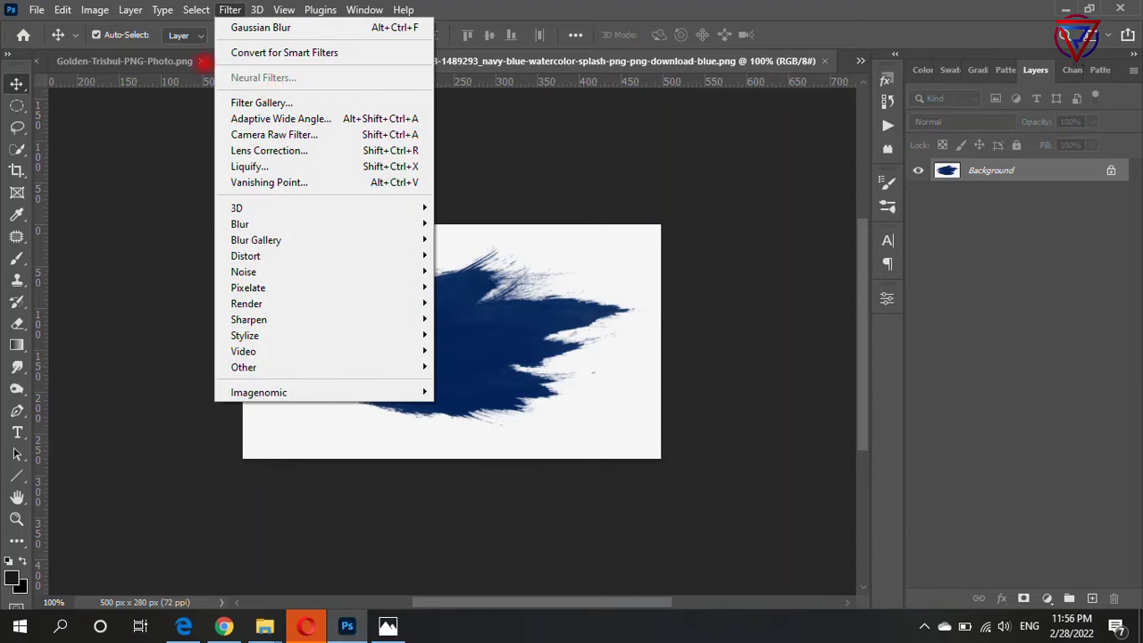
{"action": "left_click", "coordinate": [254, 173]}
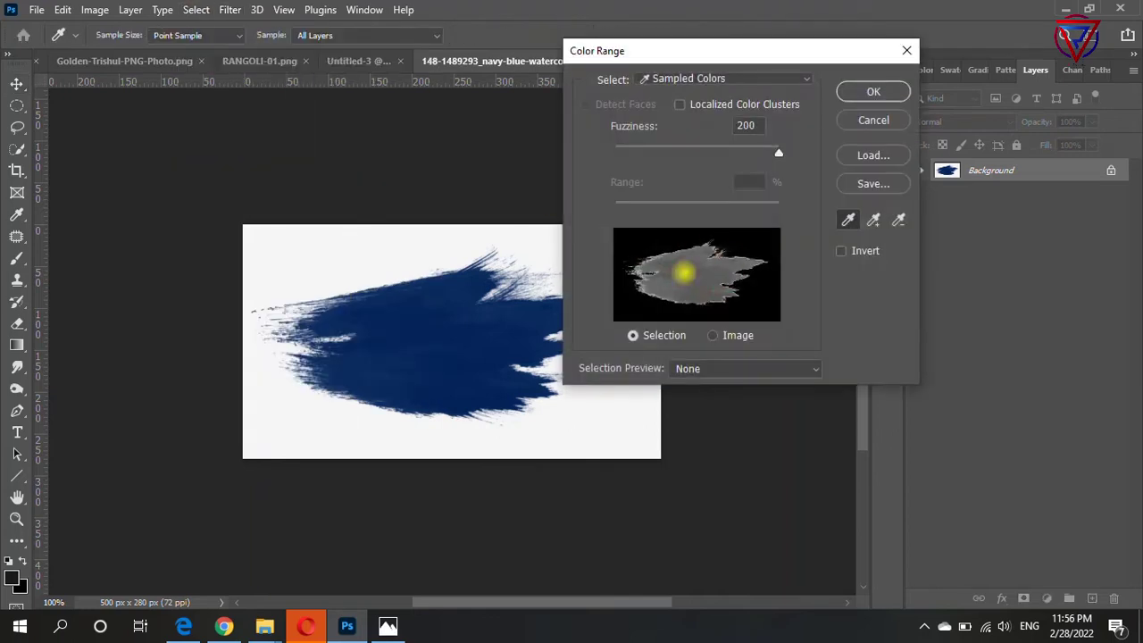
{"action": "left_click", "coordinate": [683, 273]}
{"action": "left_click", "coordinate": [872, 92]}
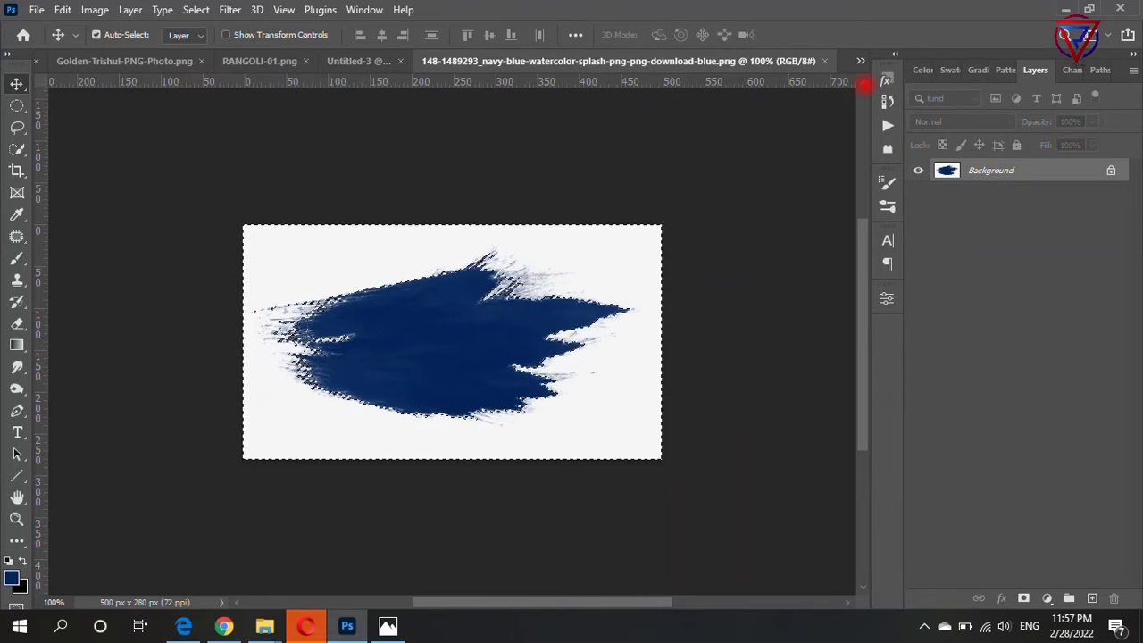
{"action": "left_click", "coordinate": [1111, 170]}
{"action": "key", "text": "Delete"}
{"action": "key", "text": "ctrl+d"}
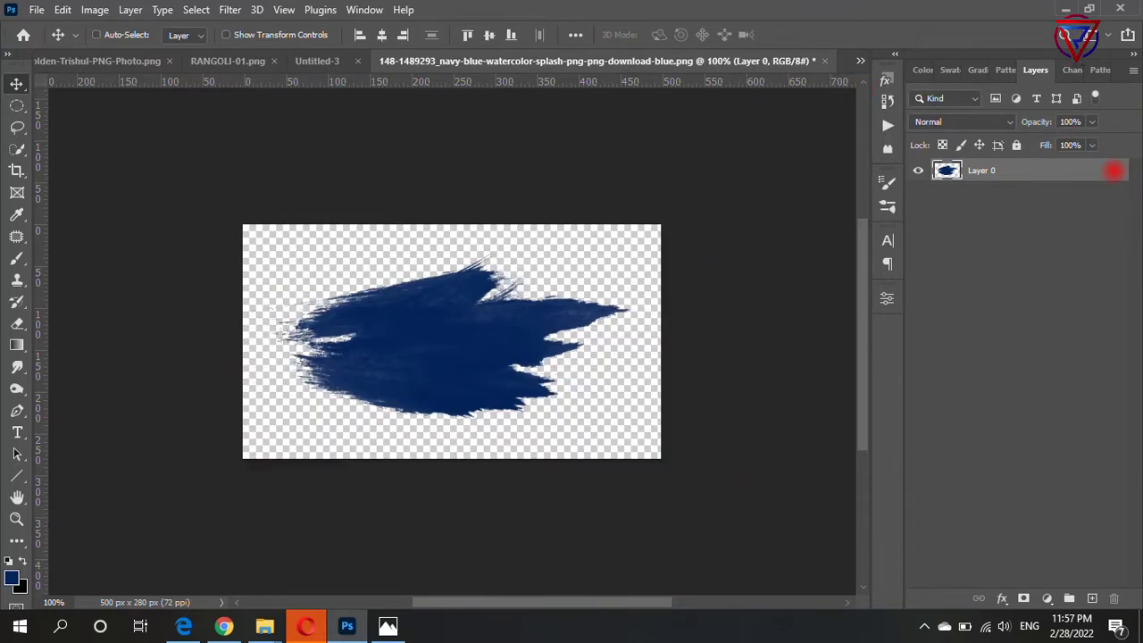
Step: Bring the splash into Untitled-3, duplicate it and flip the copy horizontally
{"action": "mouse_move", "coordinate": [333, 261]}
{"action": "left_mouse_down"}
{"action": "mouse_move", "coordinate": [309, 56]}
{"action": "mouse_move", "coordinate": [355, 464]}
{"action": "mouse_move", "coordinate": [415, 444]}
{"action": "mouse_move", "coordinate": [365, 304]}
{"action": "left_mouse_up"}
{"action": "scroll", "coordinate": [416, 444], "scroll_direction": "up", "scroll_amount": 5}
{"action": "mouse_move", "coordinate": [336, 251]}
{"action": "left_mouse_down"}
{"action": "mouse_move", "coordinate": [344, 365]}
{"action": "mouse_move", "coordinate": [297, 339]}
{"action": "mouse_move", "coordinate": [327, 325]}
{"action": "mouse_move", "coordinate": [330, 347]}
{"action": "left_mouse_up"}
{"action": "key", "text": "ctrl+t"}
{"action": "right_click", "coordinate": [333, 362]}
{"action": "left_click", "coordinate": [383, 336]}
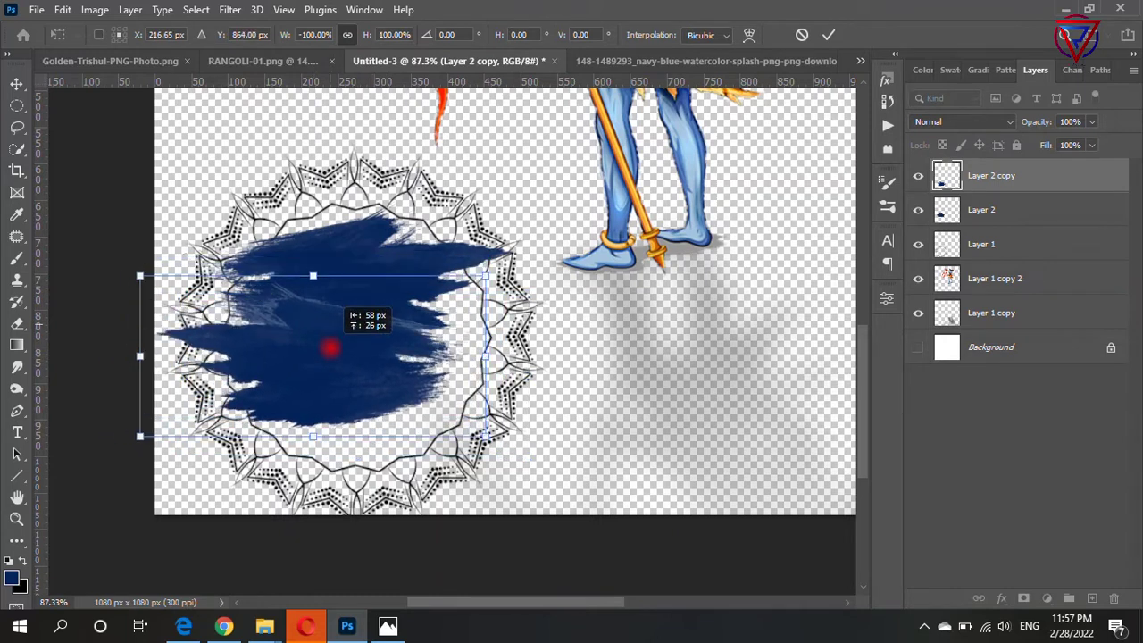
{"action": "key", "text": "Return"}
Step: Merge Layer 2 and Layer 2 copy into one splash and nudge it down-right
{"action": "scroll", "coordinate": [330, 353], "scroll_direction": "up", "scroll_amount": 1}
{"action": "scroll", "coordinate": [332, 358], "scroll_direction": "up", "scroll_amount": 1}
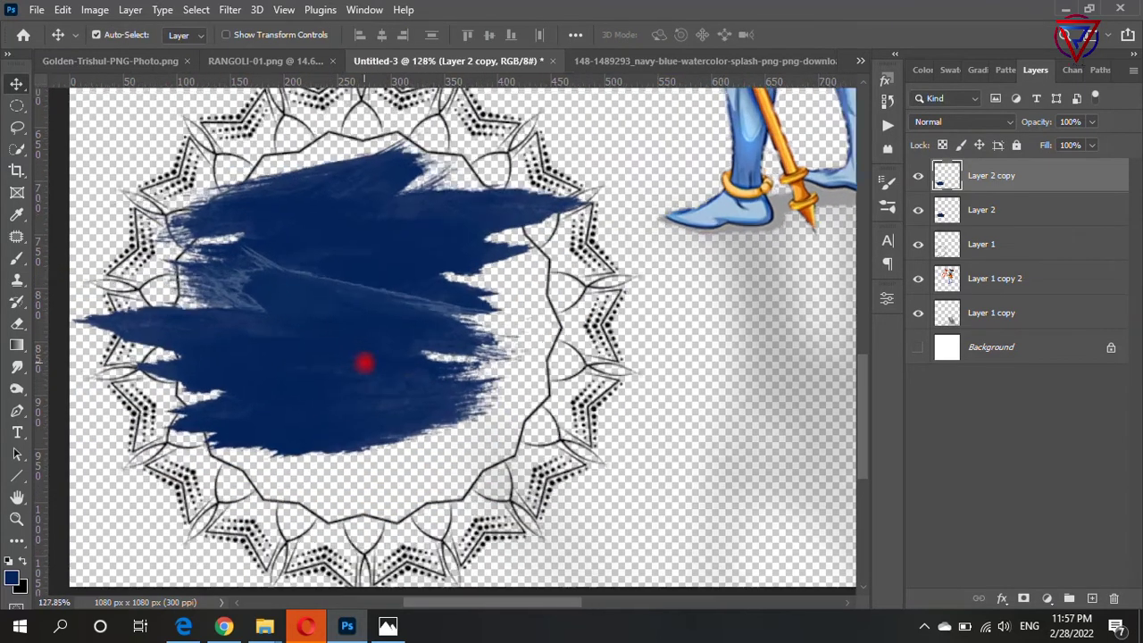
{"action": "scroll", "coordinate": [365, 360], "scroll_direction": "up", "scroll_amount": 1}
{"action": "left_click", "coordinate": [1022, 211]}
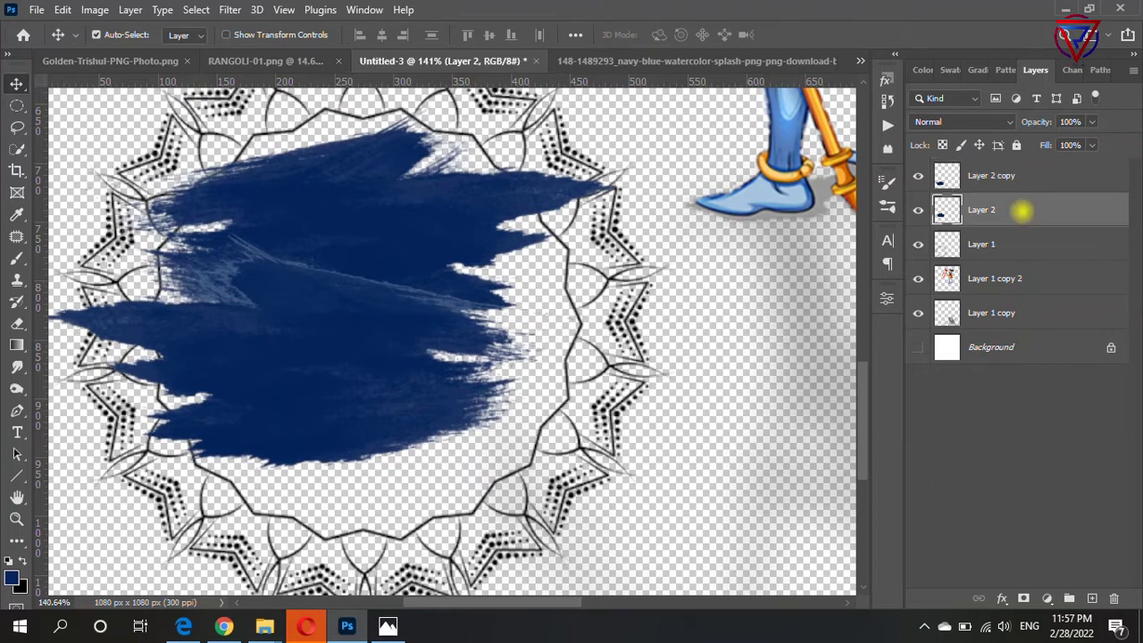
{"action": "left_click", "coordinate": [1023, 183], "text": "shift"}
{"action": "key", "text": "ctrl+e"}
{"action": "mouse_move", "coordinate": [375, 262]}
{"action": "left_mouse_down"}
{"action": "mouse_move", "coordinate": [423, 303]}
{"action": "mouse_move", "coordinate": [399, 298]}
{"action": "left_mouse_up"}
{"action": "scroll", "coordinate": [554, 323], "scroll_direction": "down", "scroll_amount": 3}
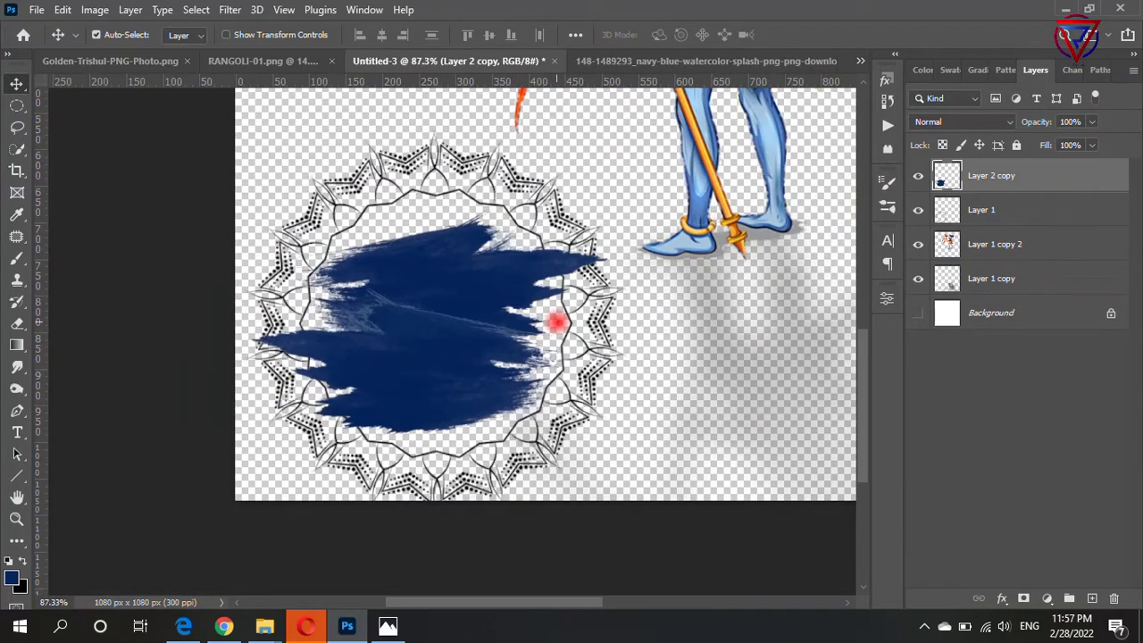
{"action": "scroll", "coordinate": [556, 321], "scroll_direction": "up", "scroll_amount": 1}
{"action": "scroll", "coordinate": [544, 312], "scroll_direction": "down", "scroll_amount": 2}
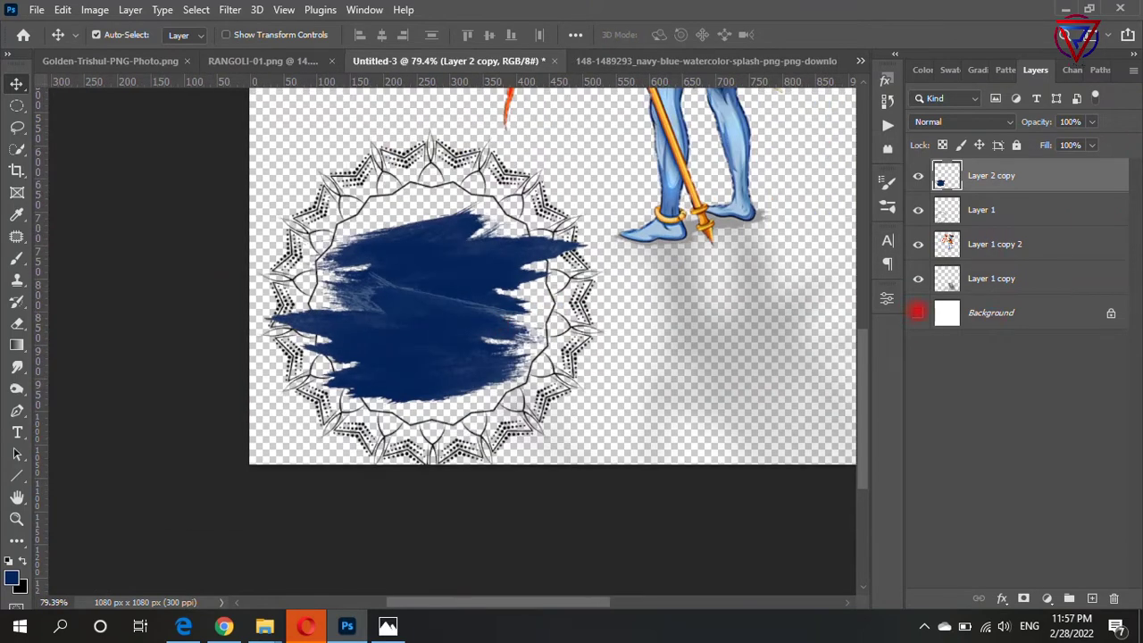
Step: Show and unlock the Background layer, then apply a blue gradient preset as the backdrop
{"action": "left_click", "coordinate": [918, 312]}
{"action": "left_click", "coordinate": [991, 312]}
{"action": "scroll", "coordinate": [365, 401], "scroll_direction": "up", "scroll_amount": 1}
{"action": "scroll", "coordinate": [688, 231], "scroll_direction": "down", "scroll_amount": 2}
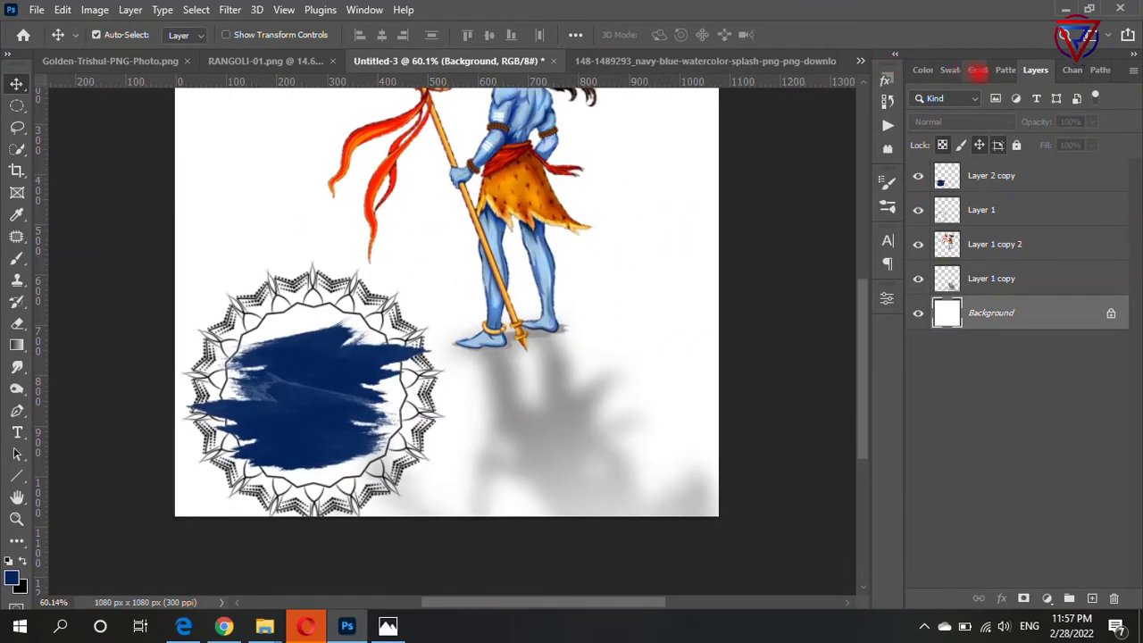
{"action": "left_click", "coordinate": [977, 70]}
{"action": "scroll", "coordinate": [995, 224], "scroll_direction": "up", "scroll_amount": 1}
{"action": "scroll", "coordinate": [995, 224], "scroll_direction": "up", "scroll_amount": 1}
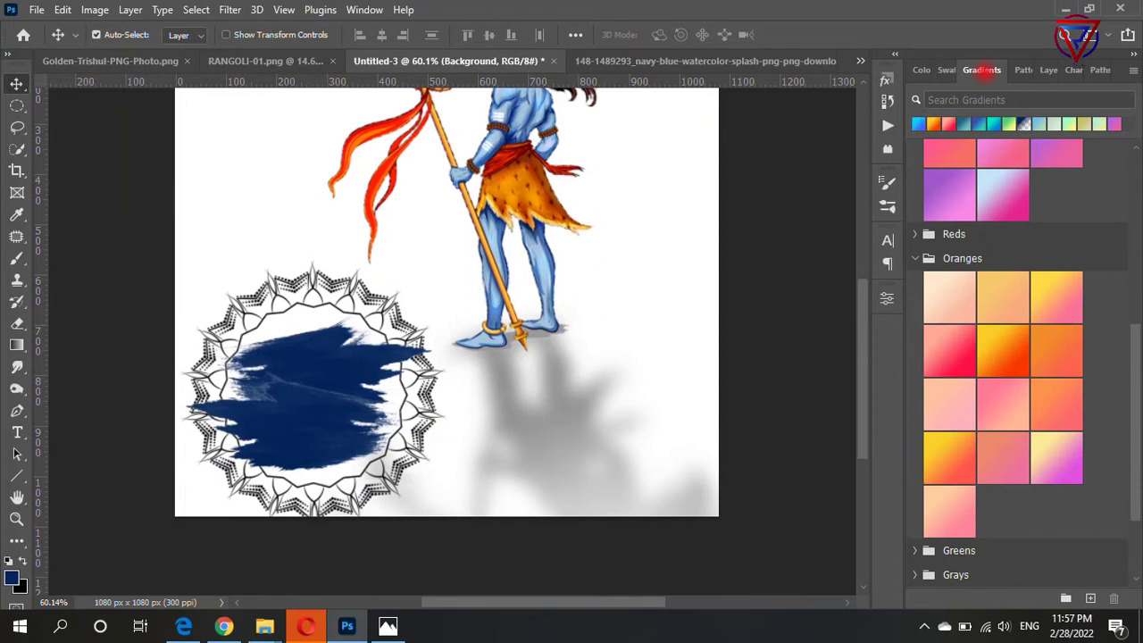
{"action": "left_click", "coordinate": [1036, 70]}
{"action": "left_click", "coordinate": [1112, 313]}
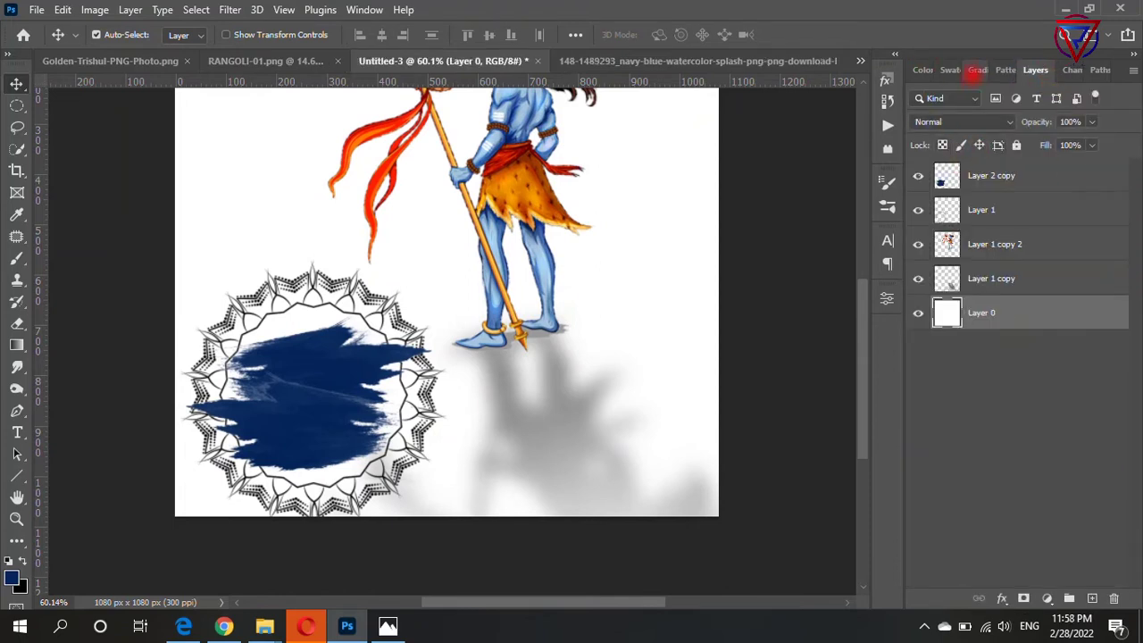
{"action": "left_click", "coordinate": [977, 70]}
{"action": "left_click_drag", "start_coordinate": [920, 124], "coordinate": [485, 370]}
{"action": "scroll", "coordinate": [485, 370], "scroll_direction": "down", "scroll_amount": 1}
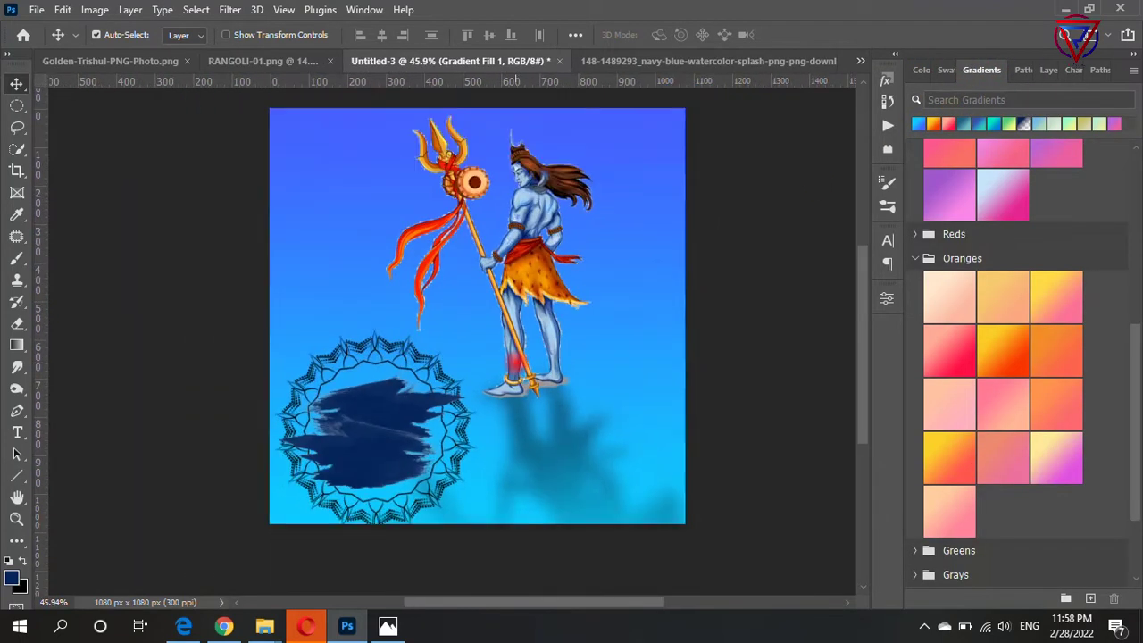
Step: Check the merged splash layer's blend mode, leaving it at Normal
{"action": "scroll", "coordinate": [514, 362], "scroll_direction": "up", "scroll_amount": 1}
{"action": "left_click", "coordinate": [320, 438]}
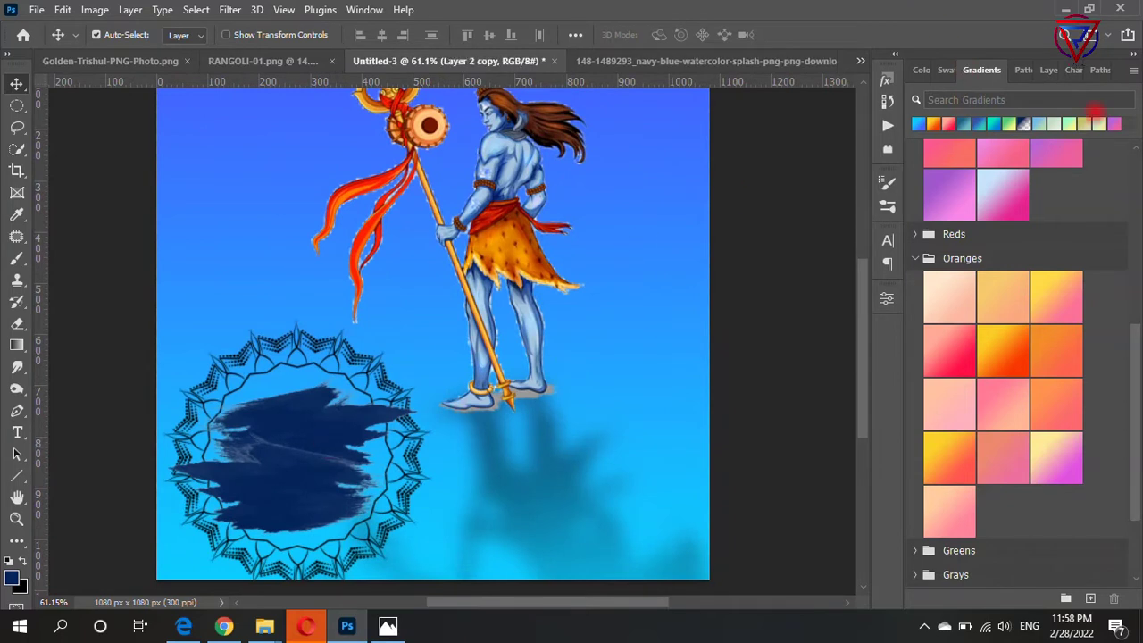
{"action": "left_click", "coordinate": [1036, 70]}
{"action": "left_click", "coordinate": [980, 121]}
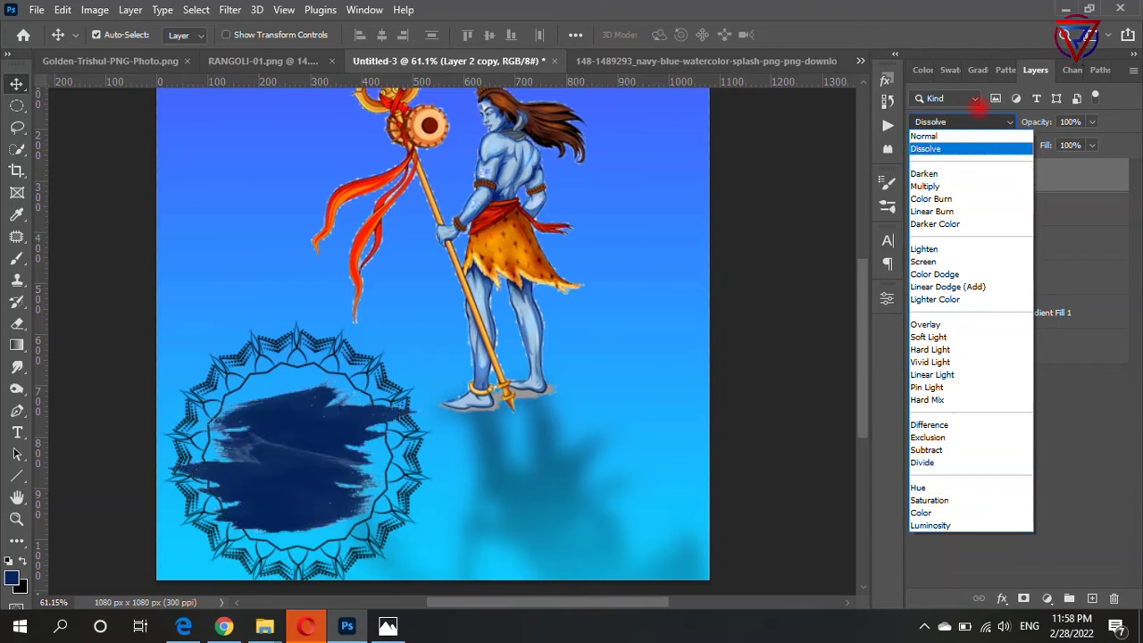
{"action": "left_click", "coordinate": [966, 135]}
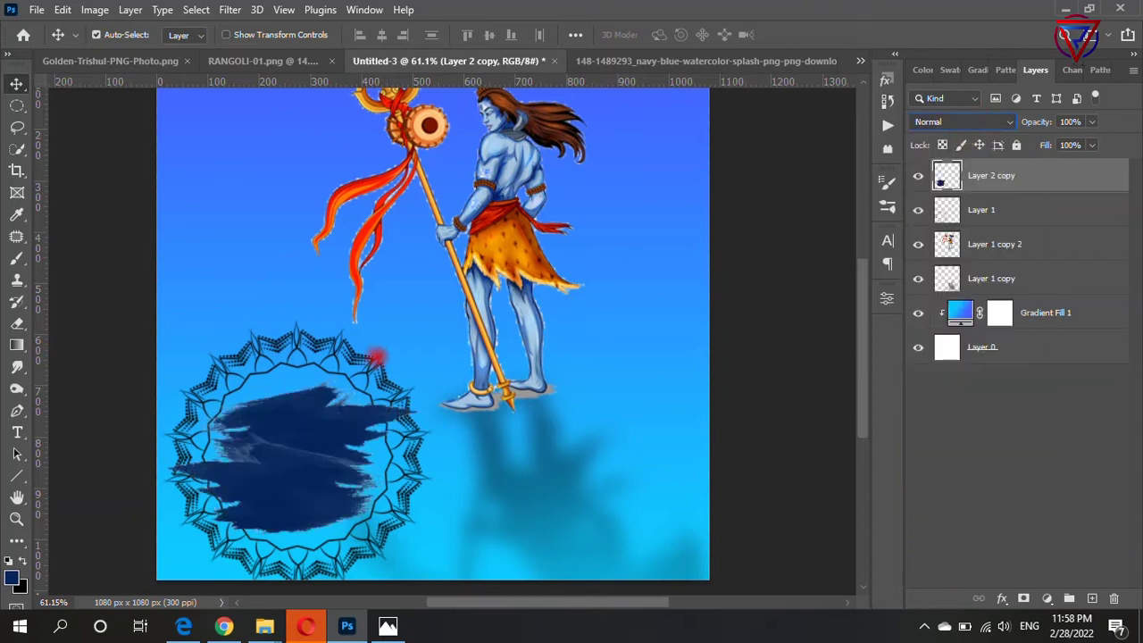
{"action": "left_click", "coordinate": [374, 357]}
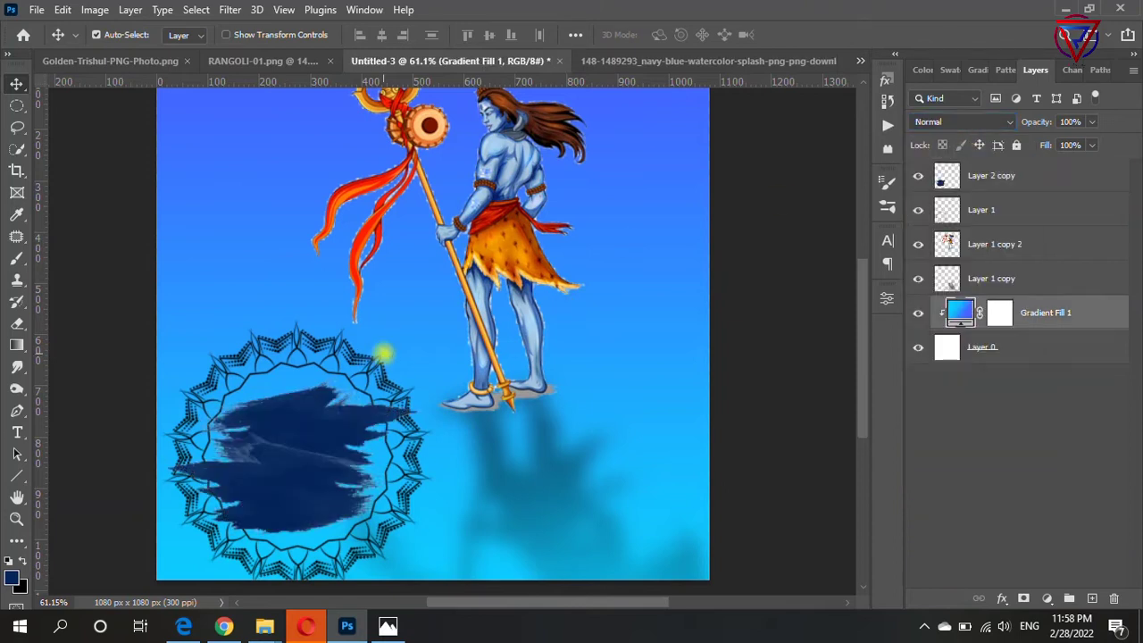
Step: Set the mandala Layer 1 blend mode to Divide so it turns white
{"action": "left_click", "coordinate": [1000, 209]}
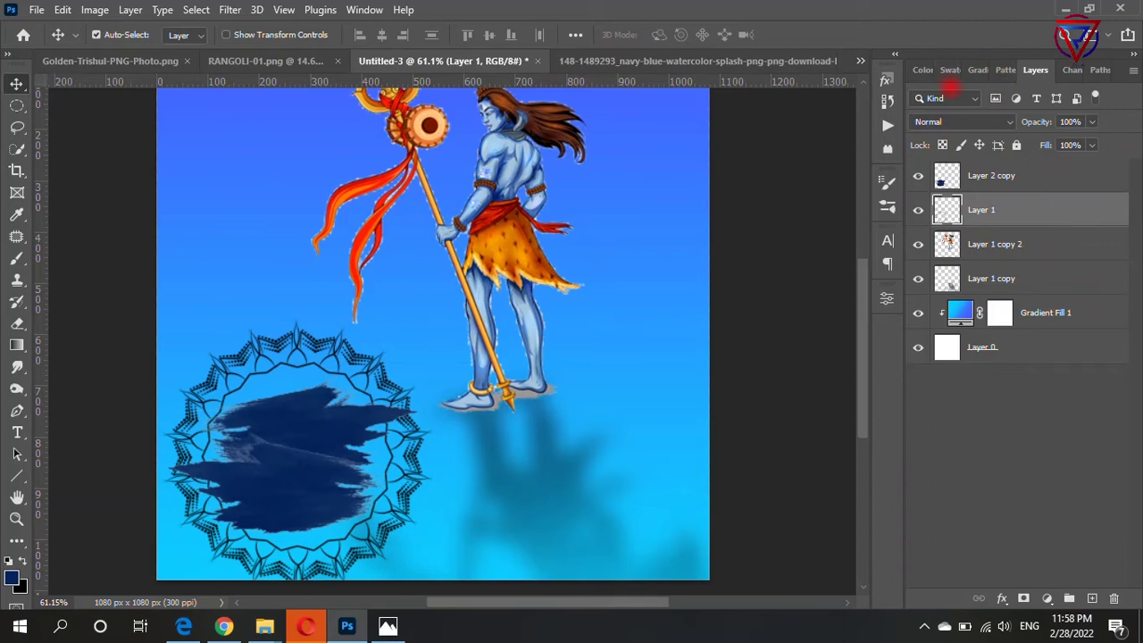
{"action": "left_click", "coordinate": [962, 122]}
{"action": "left_click", "coordinate": [1000, 461]}
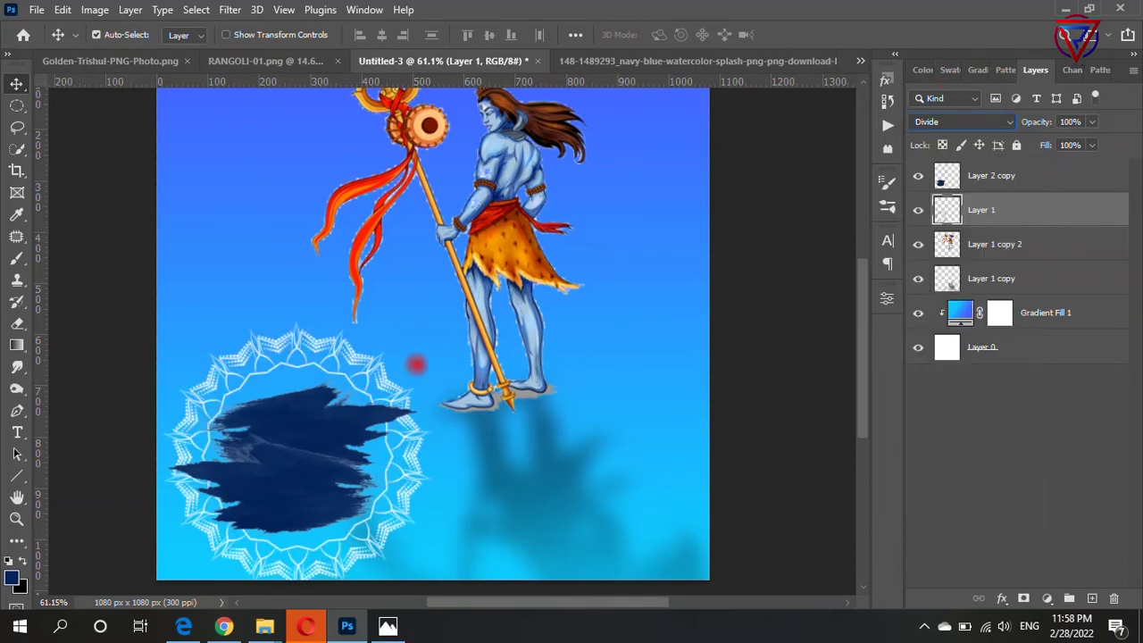
{"action": "left_click", "coordinate": [327, 347]}
{"action": "scroll", "coordinate": [343, 212], "scroll_direction": "down", "scroll_amount": 3}
{"action": "scroll", "coordinate": [342, 211], "scroll_direction": "up", "scroll_amount": 1}
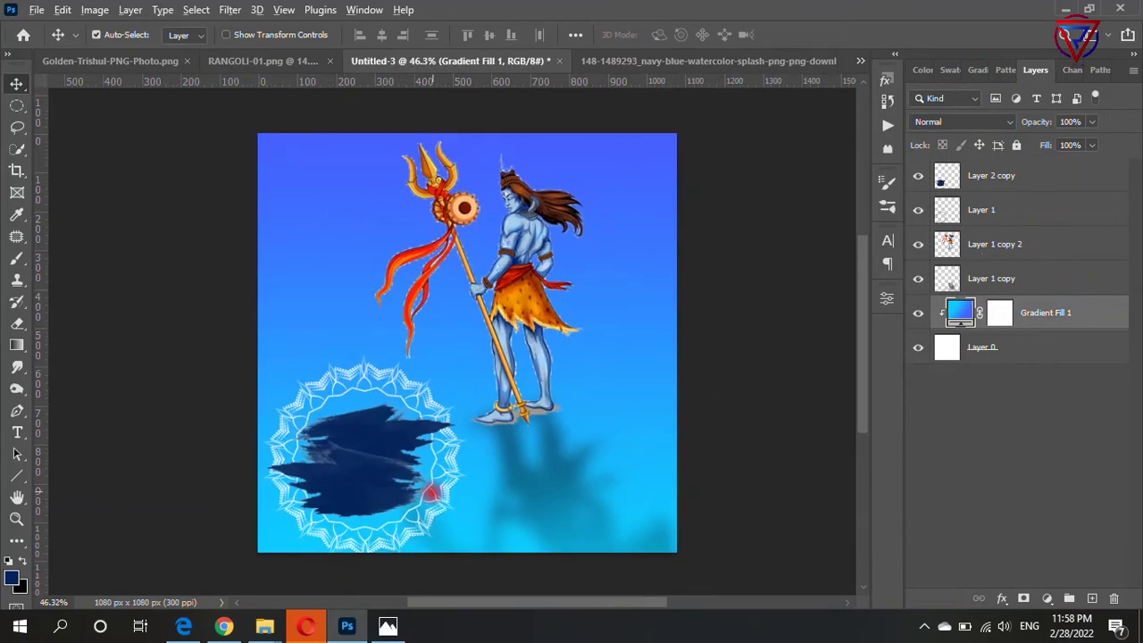
{"action": "scroll", "coordinate": [431, 491], "scroll_direction": "up", "scroll_amount": 1}
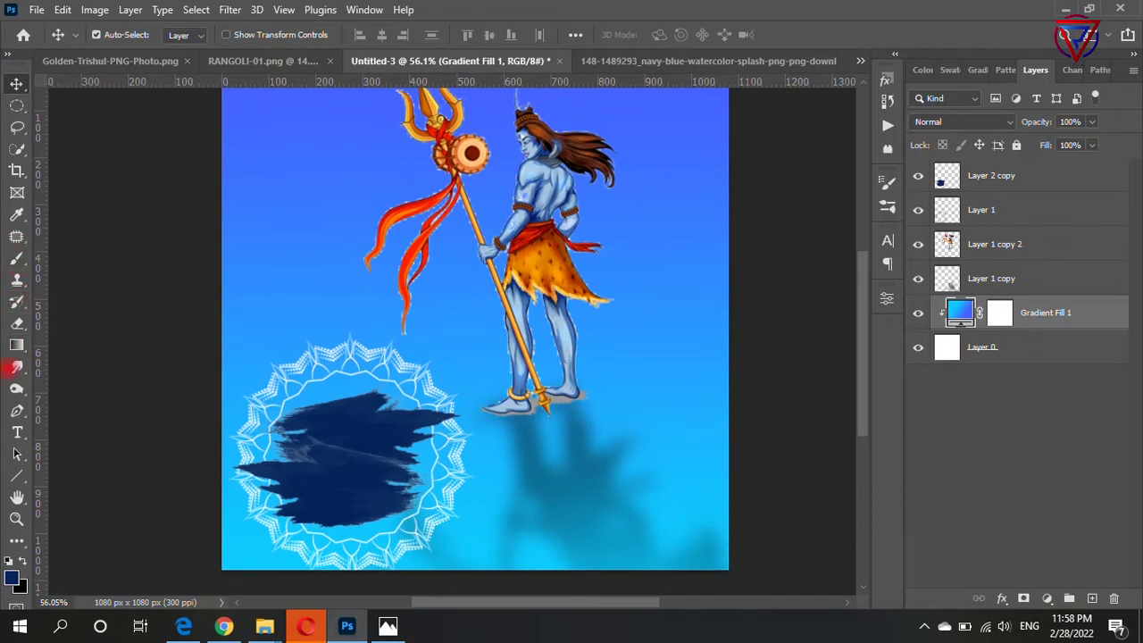
Step: Add the text 'Happy Maha Shivratri' on two lines inside the frame
{"action": "left_click", "coordinate": [17, 432]}
{"action": "left_click", "coordinate": [405, 406]}
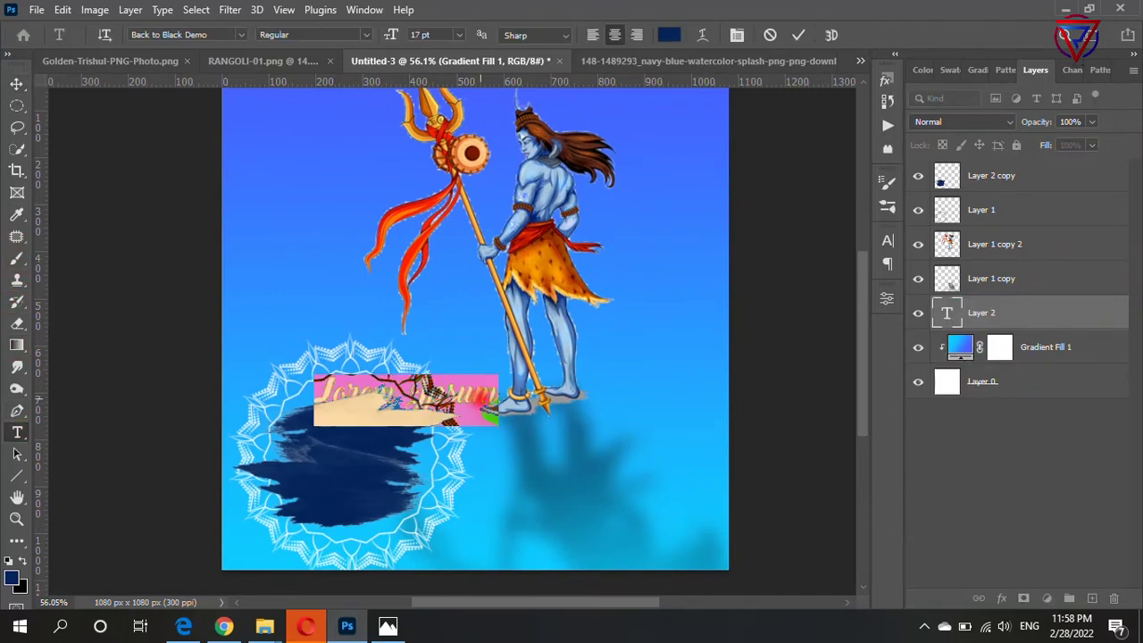
{"action": "scroll", "coordinate": [431, 435], "scroll_direction": "up", "scroll_amount": 2}
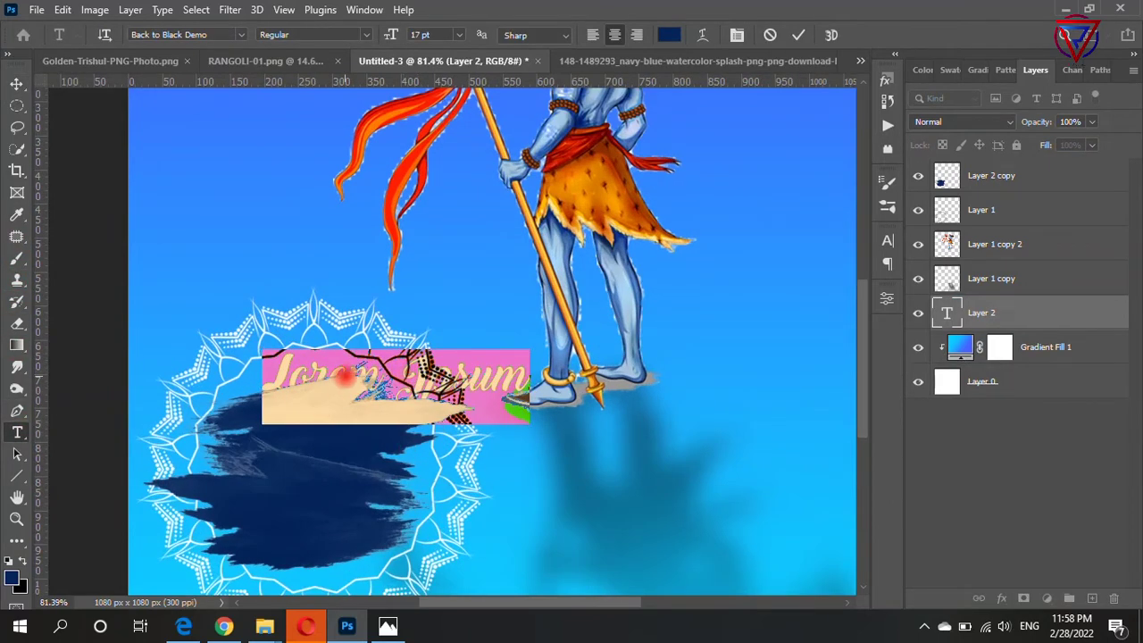
{"action": "key", "text": "ctrl+a"}
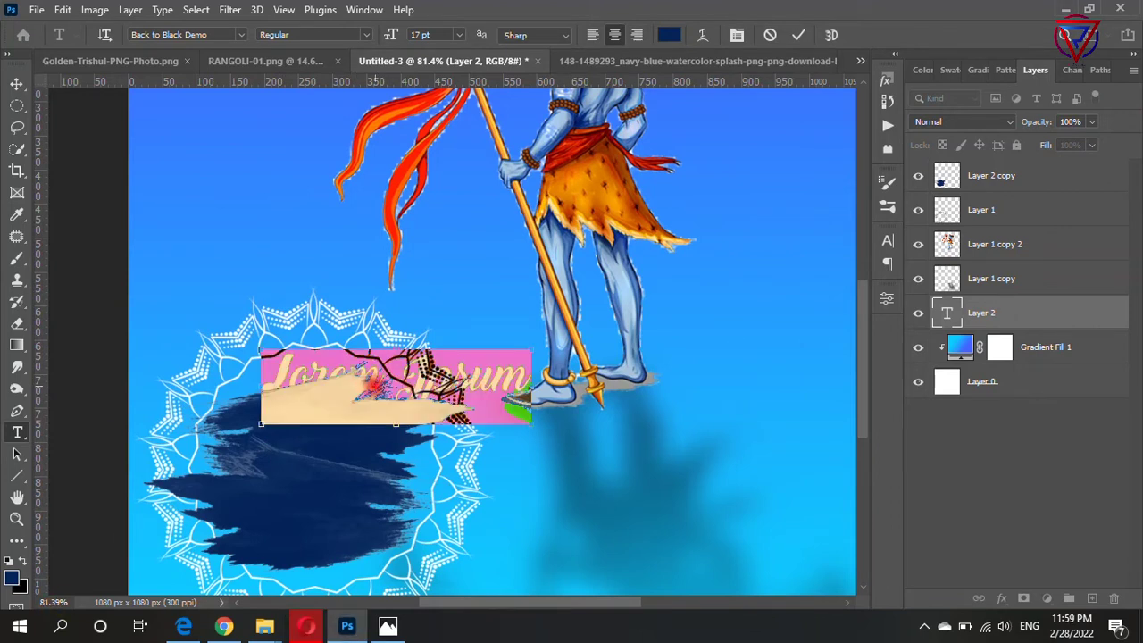
{"action": "key", "text": "ctrl+v"}
{"action": "key", "text": "Return"}
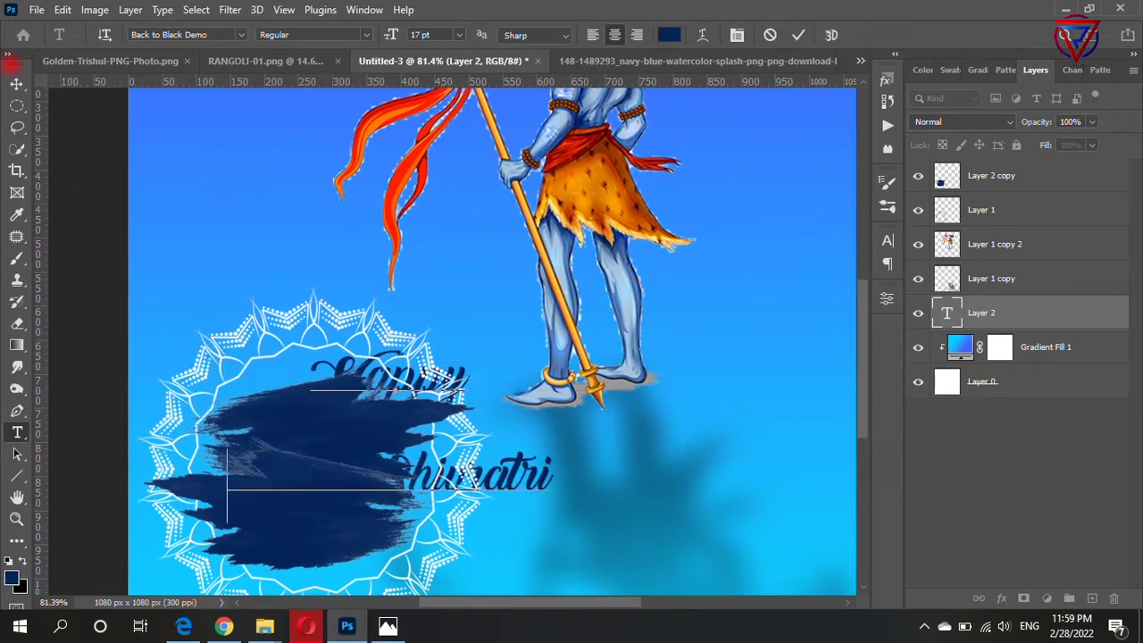
{"action": "key", "text": "ctrl+Return"}
Step: Move the greeting text layer to the top and set Layer 2 copy to Divide
{"action": "left_click_drag", "start_coordinate": [1099, 296], "coordinate": [1039, 167]}
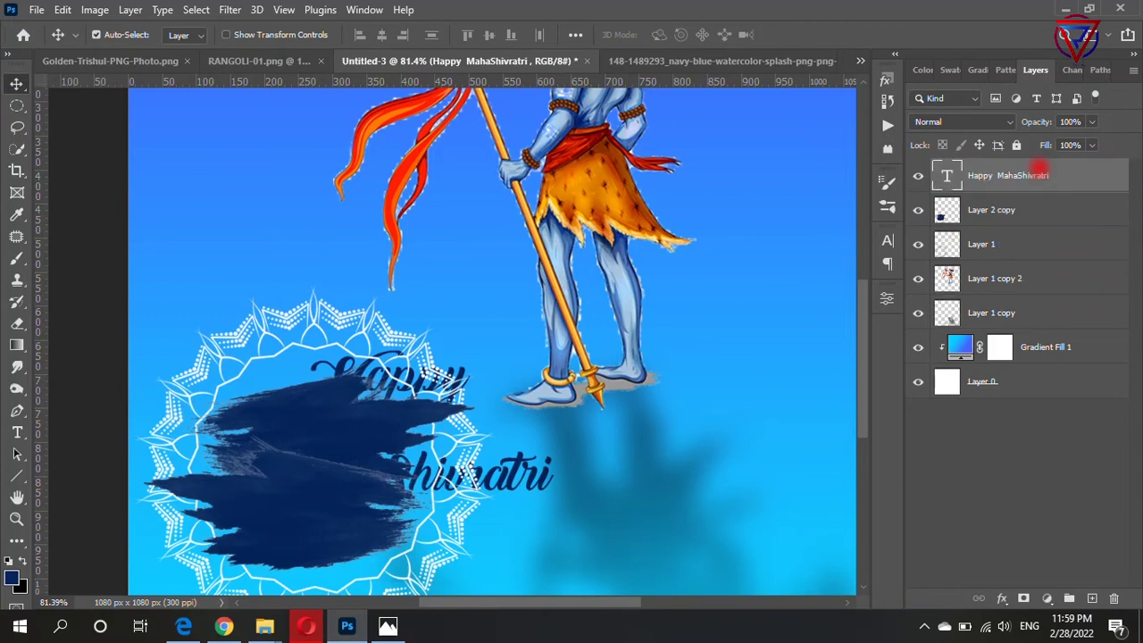
{"action": "scroll", "coordinate": [523, 443], "scroll_direction": "down", "scroll_amount": 3}
{"action": "scroll", "coordinate": [845, 345], "scroll_direction": "up", "scroll_amount": 3}
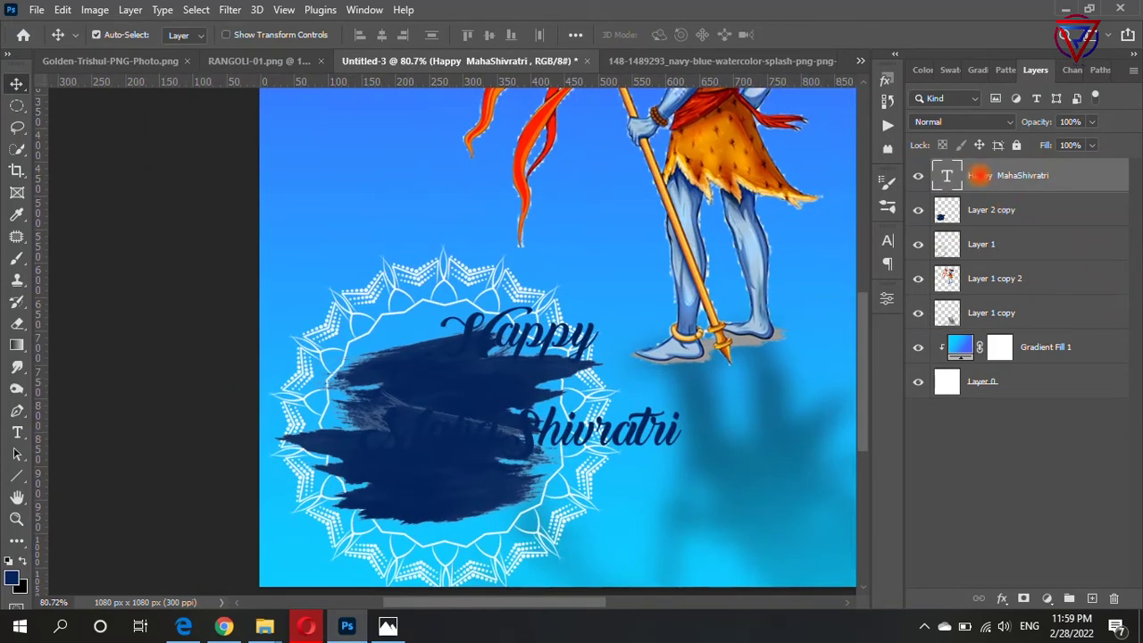
{"action": "left_click", "coordinate": [992, 210]}
{"action": "left_click", "coordinate": [963, 121]}
{"action": "left_click", "coordinate": [982, 472]}
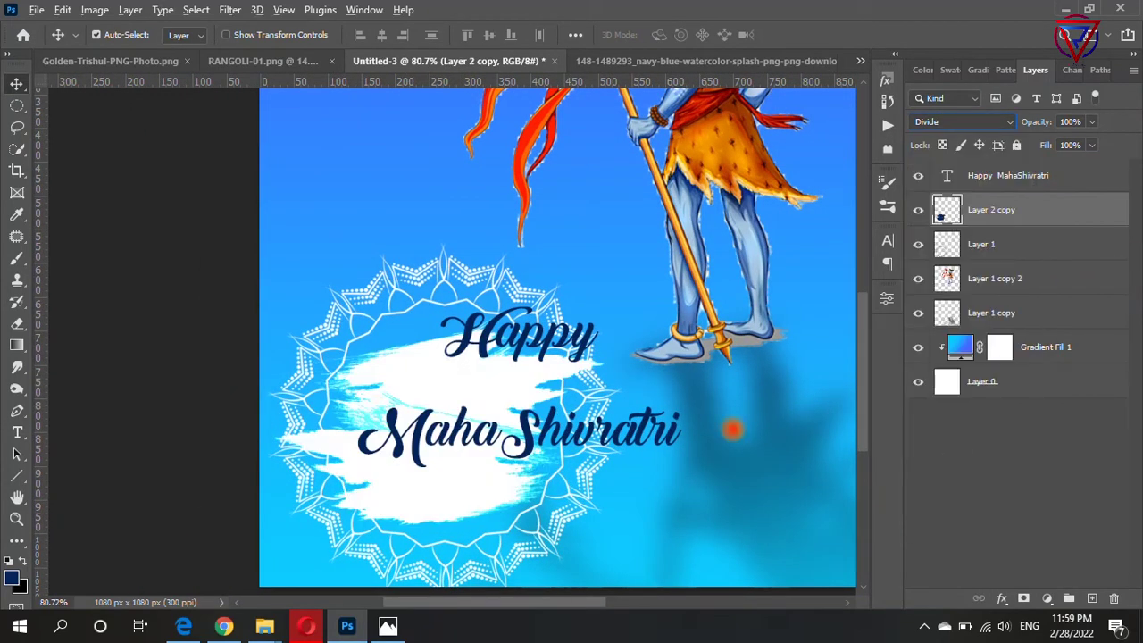
Step: Set the greeting's leading to 19 pt and move it onto the white brush stroke
{"action": "double_click", "coordinate": [546, 338]}
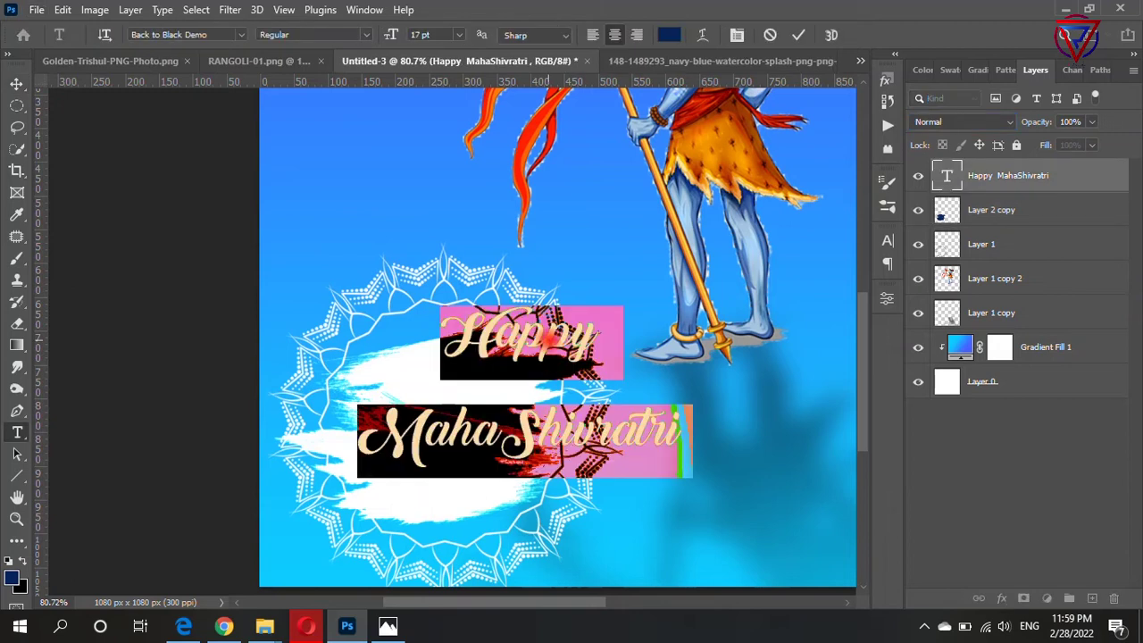
{"action": "left_click", "coordinate": [888, 242]}
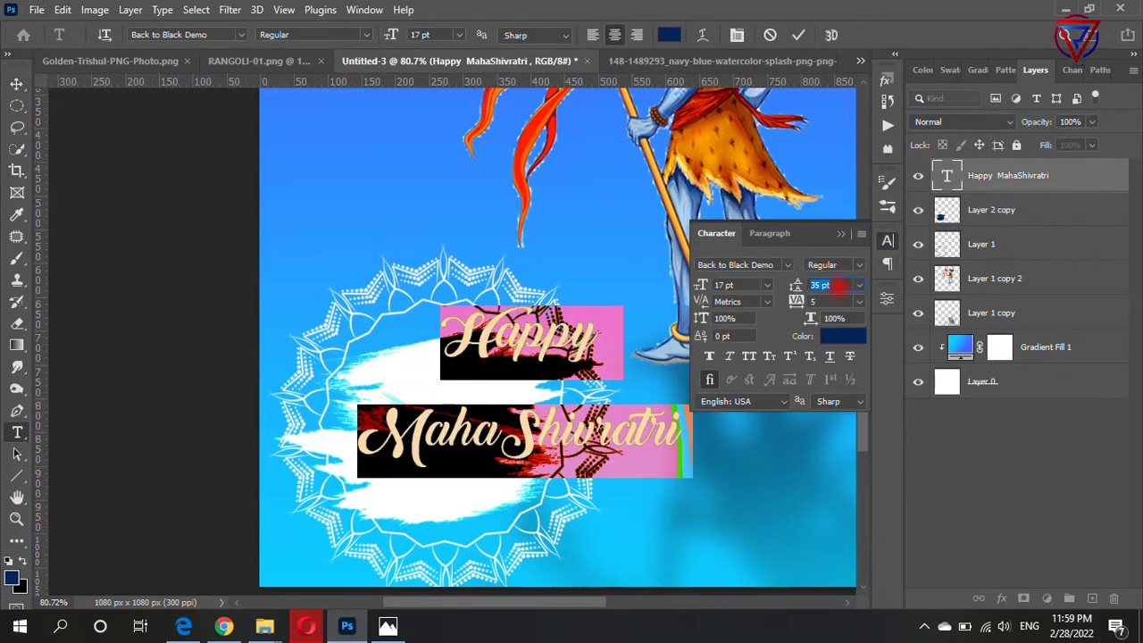
{"action": "scroll", "coordinate": [840, 286], "scroll_direction": "down", "scroll_amount": 6}
{"action": "scroll", "coordinate": [839, 286], "scroll_direction": "down", "scroll_amount": 5}
{"action": "scroll", "coordinate": [839, 286], "scroll_direction": "down", "scroll_amount": 3}
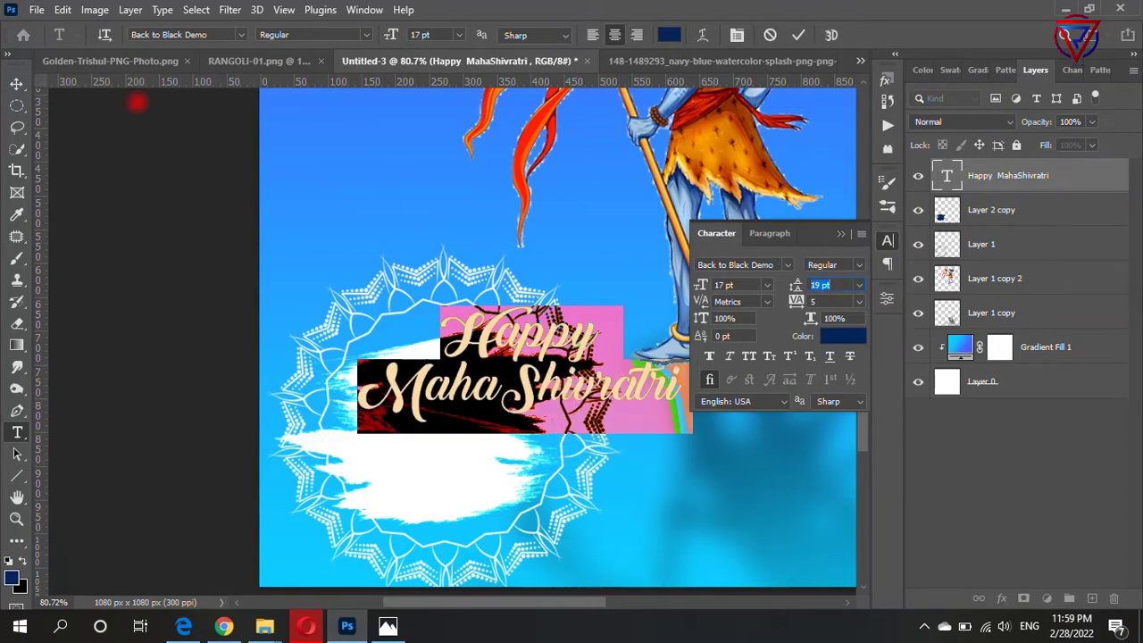
{"action": "left_click", "coordinate": [16, 82]}
{"action": "left_click_drag", "start_coordinate": [536, 368], "coordinate": [462, 431]}
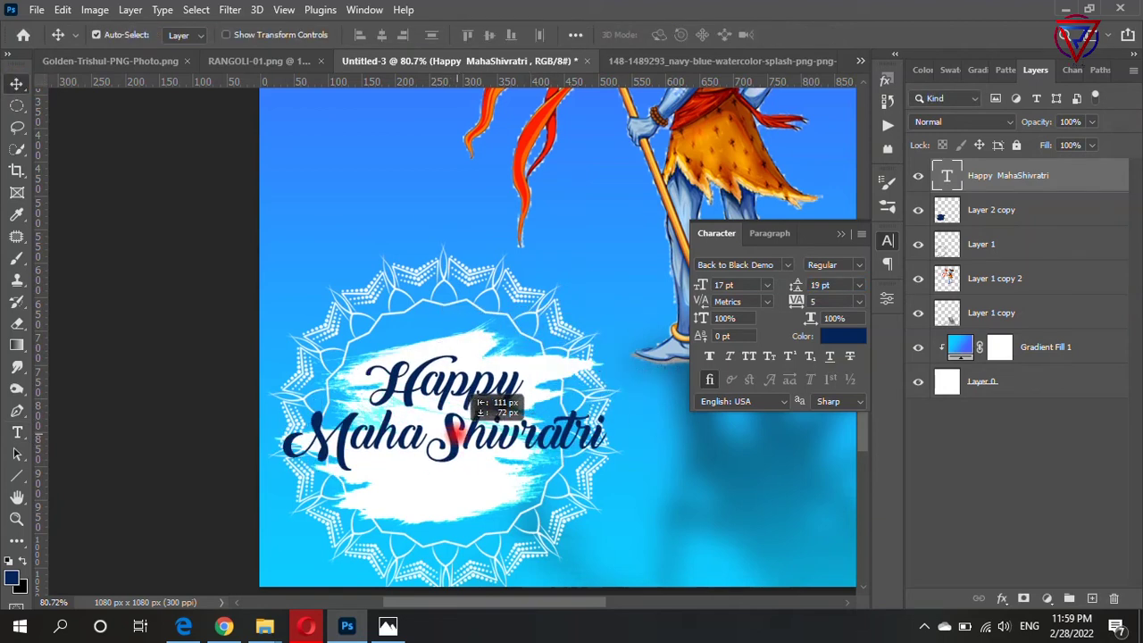
{"action": "key", "text": "ctrl+0"}
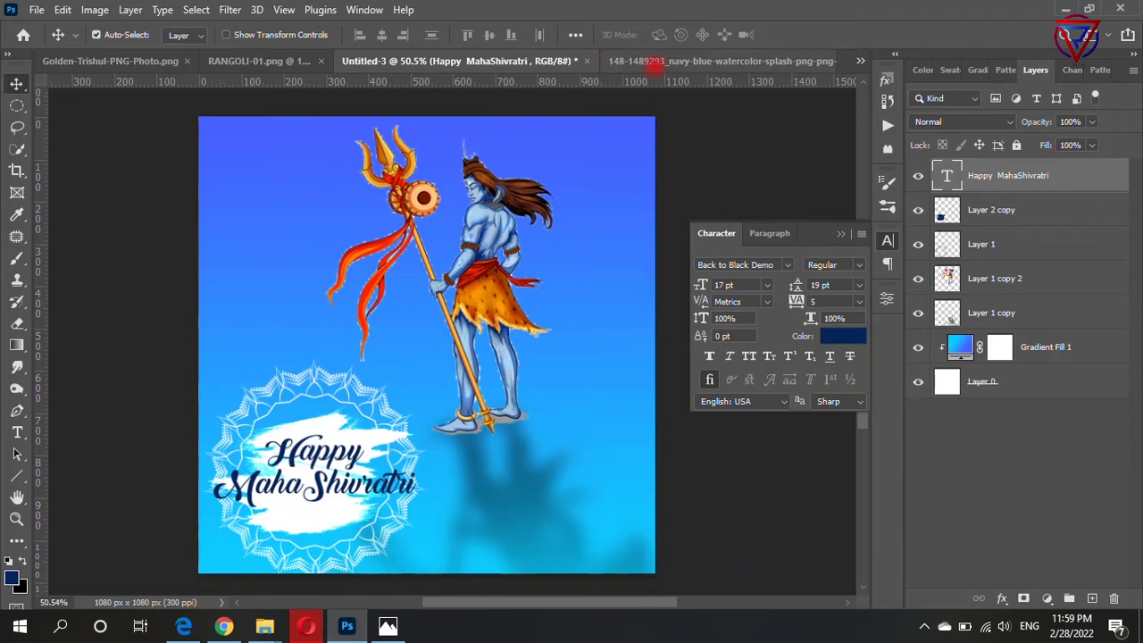
Step: Bring the golden trishul image from its document into the greeting canvas
{"action": "left_click", "coordinate": [661, 61]}
{"action": "left_click", "coordinate": [317, 61]}
{"action": "left_click", "coordinate": [268, 61]}
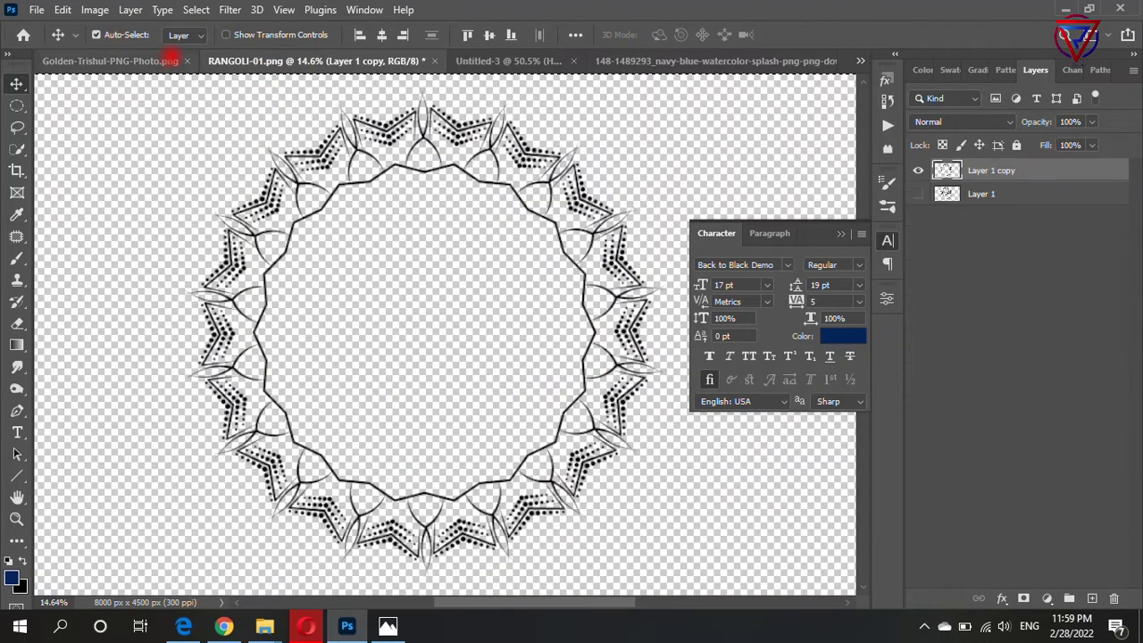
{"action": "left_click", "coordinate": [147, 60]}
{"action": "left_click_drag", "start_coordinate": [460, 268], "coordinate": [366, 465]}
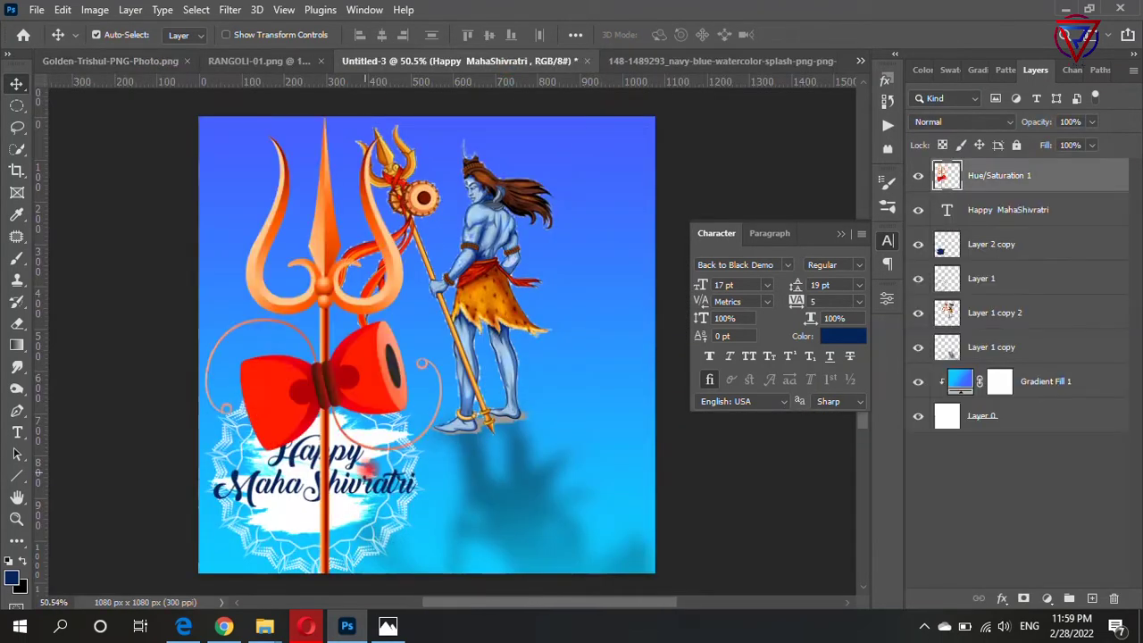
{"action": "key", "text": "ctrl+minus"}
Step: Scale the trishul to about 19.5%, rotate it 90°, and place it below the text
{"action": "key", "text": "ctrl+t"}
{"action": "mouse_move", "coordinate": [449, 191]}
{"action": "left_mouse_down"}
{"action": "mouse_move", "coordinate": [506, 135]}
{"action": "mouse_move", "coordinate": [384, 442]}
{"action": "mouse_move", "coordinate": [348, 415]}
{"action": "left_mouse_up"}
{"action": "scroll", "coordinate": [348, 415], "scroll_direction": "down", "scroll_amount": 1}
{"action": "scroll", "coordinate": [348, 416], "scroll_direction": "up", "scroll_amount": 8}
{"action": "left_click_drag", "start_coordinate": [366, 186], "coordinate": [447, 331]}
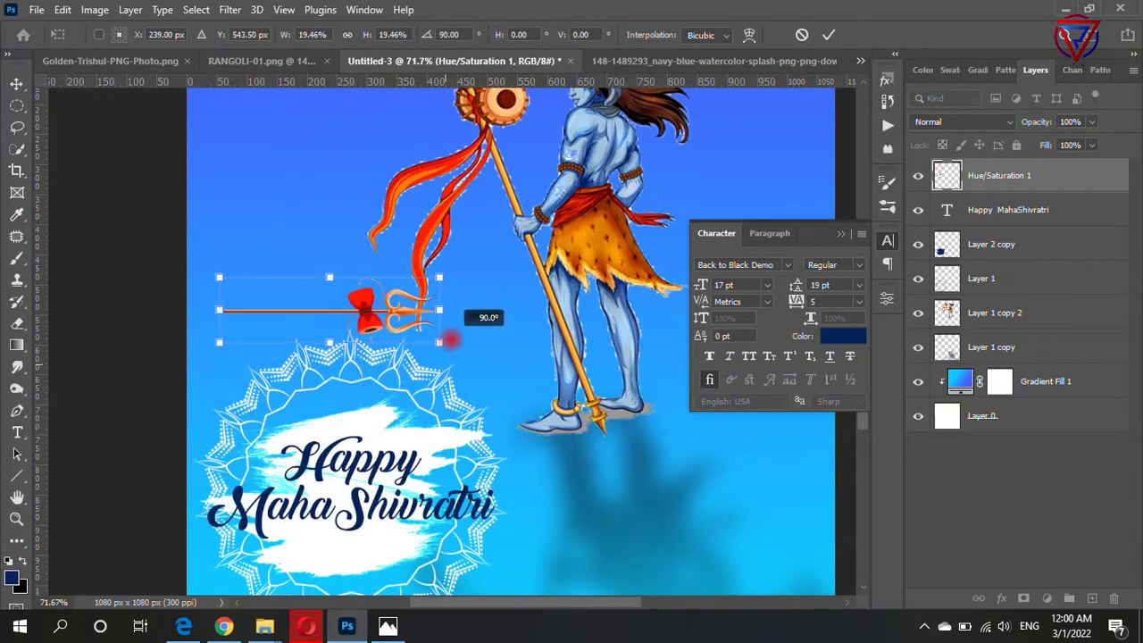
{"action": "scroll", "coordinate": [451, 335], "scroll_direction": "down", "scroll_amount": 1}
{"action": "scroll", "coordinate": [402, 276], "scroll_direction": "down", "scroll_amount": 1}
{"action": "left_click_drag", "start_coordinate": [355, 234], "coordinate": [512, 427]}
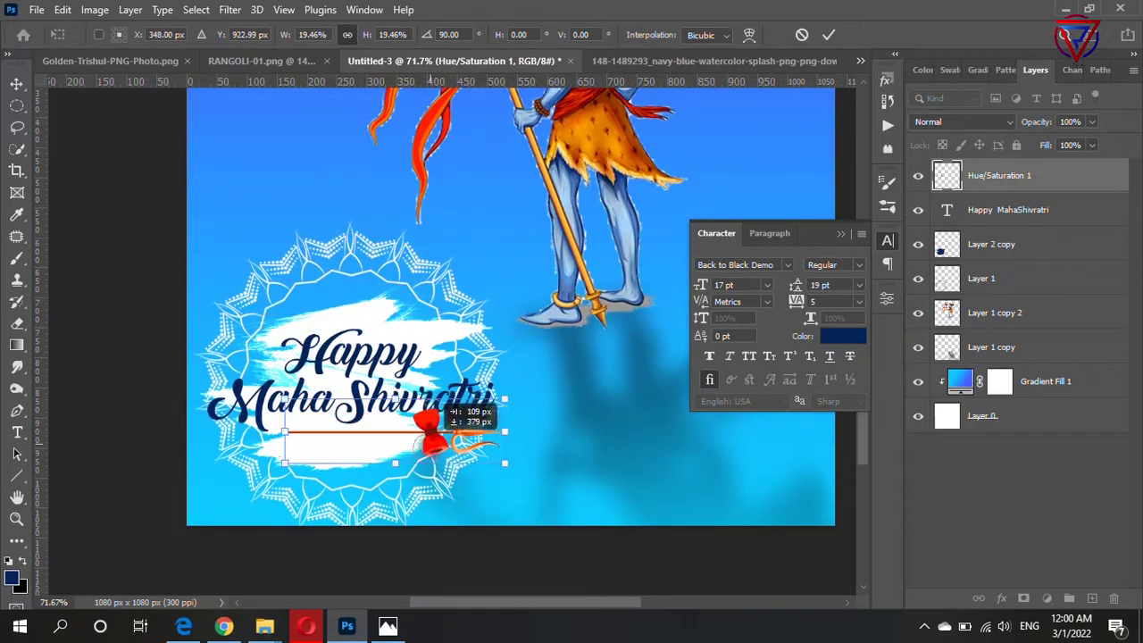
{"action": "scroll", "coordinate": [511, 427], "scroll_direction": "up", "scroll_amount": 4}
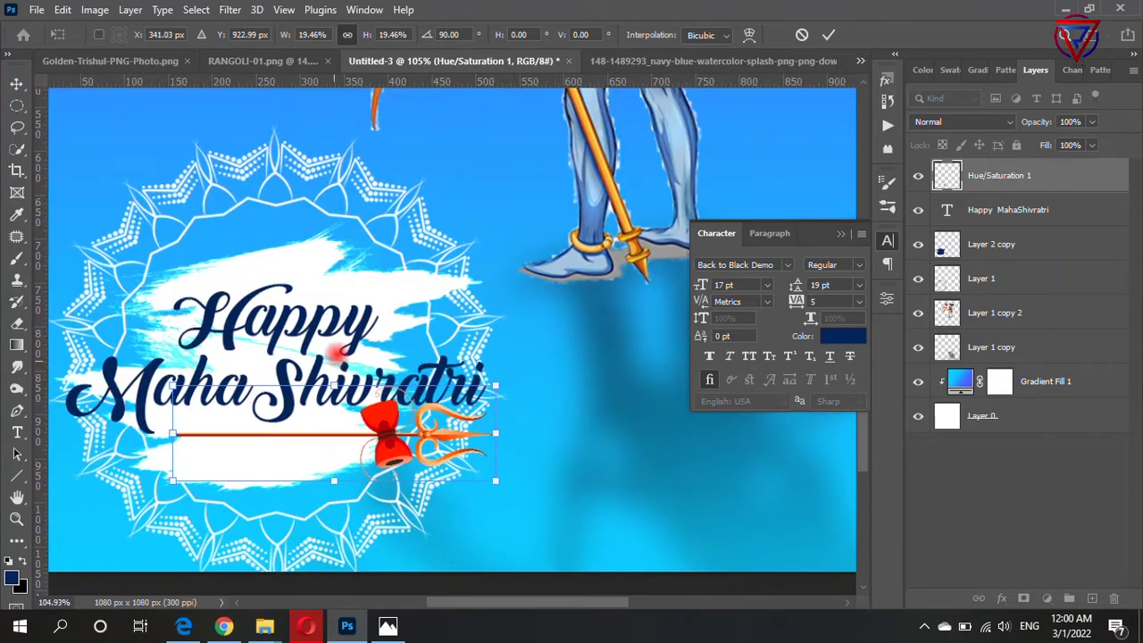
Step: Rotate the trishul to stand nearly upright and position it above the text
{"action": "mouse_move", "coordinate": [495, 385]}
{"action": "left_mouse_down"}
{"action": "mouse_move", "coordinate": [591, 393]}
{"action": "mouse_move", "coordinate": [414, 442]}
{"action": "left_mouse_up"}
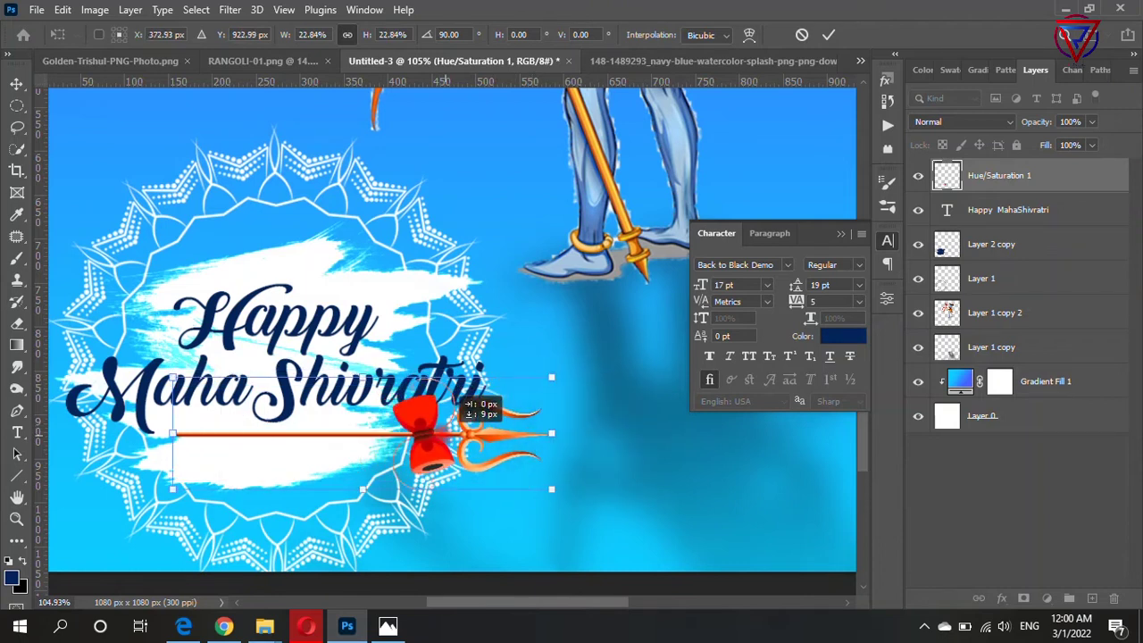
{"action": "left_click_drag", "start_coordinate": [506, 534], "coordinate": [397, 282]}
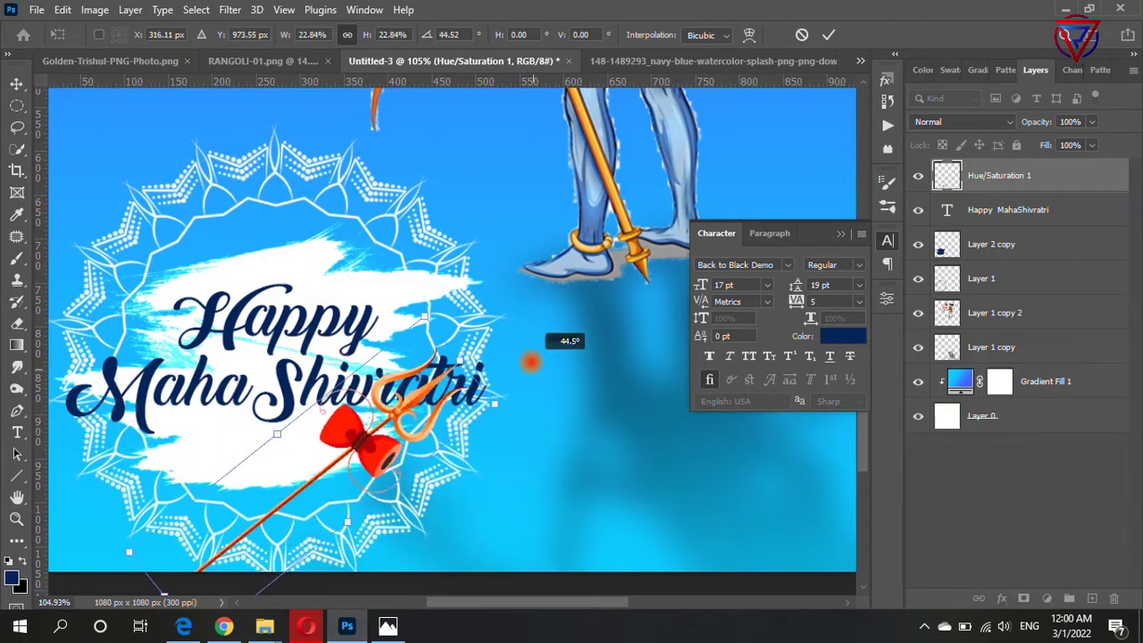
{"action": "left_click_drag", "start_coordinate": [380, 451], "coordinate": [386, 318]}
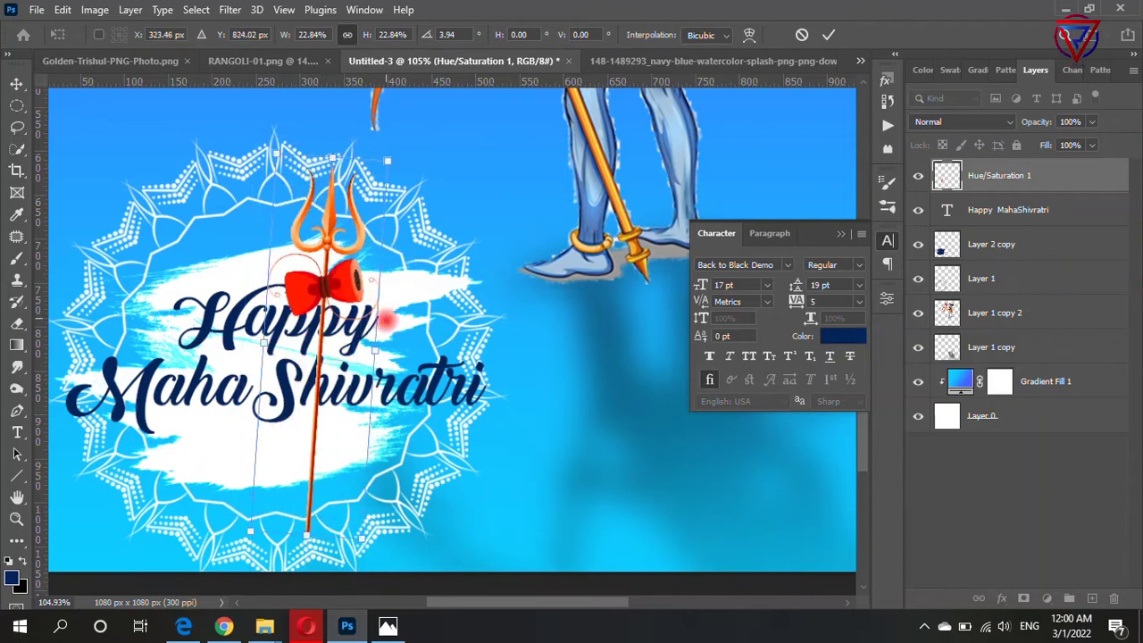
{"action": "left_click_drag", "start_coordinate": [369, 561], "coordinate": [375, 556]}
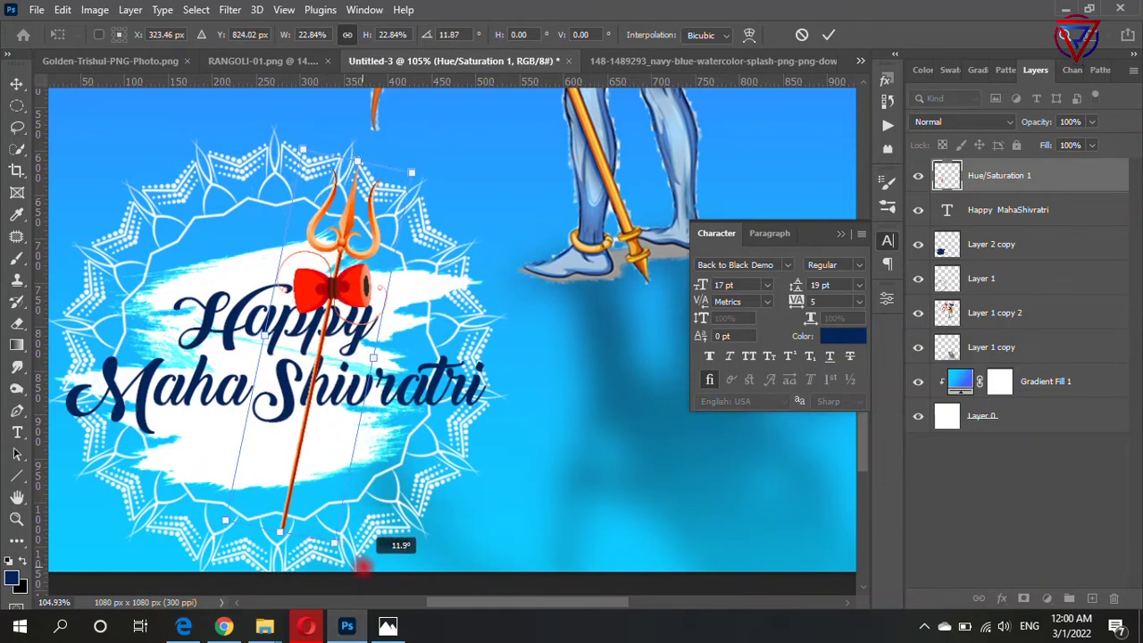
{"action": "left_click_drag", "start_coordinate": [375, 255], "coordinate": [373, 203]}
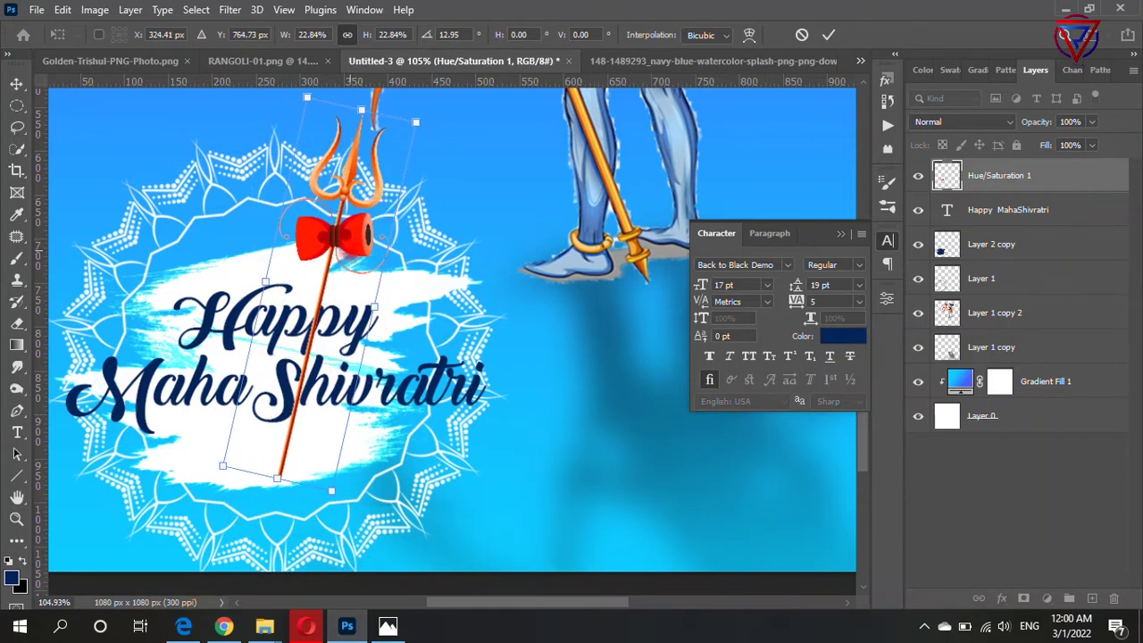
{"action": "left_click_drag", "start_coordinate": [370, 300], "coordinate": [505, 356]}
{"action": "scroll", "coordinate": [434, 346], "scroll_direction": "down", "scroll_amount": 3}
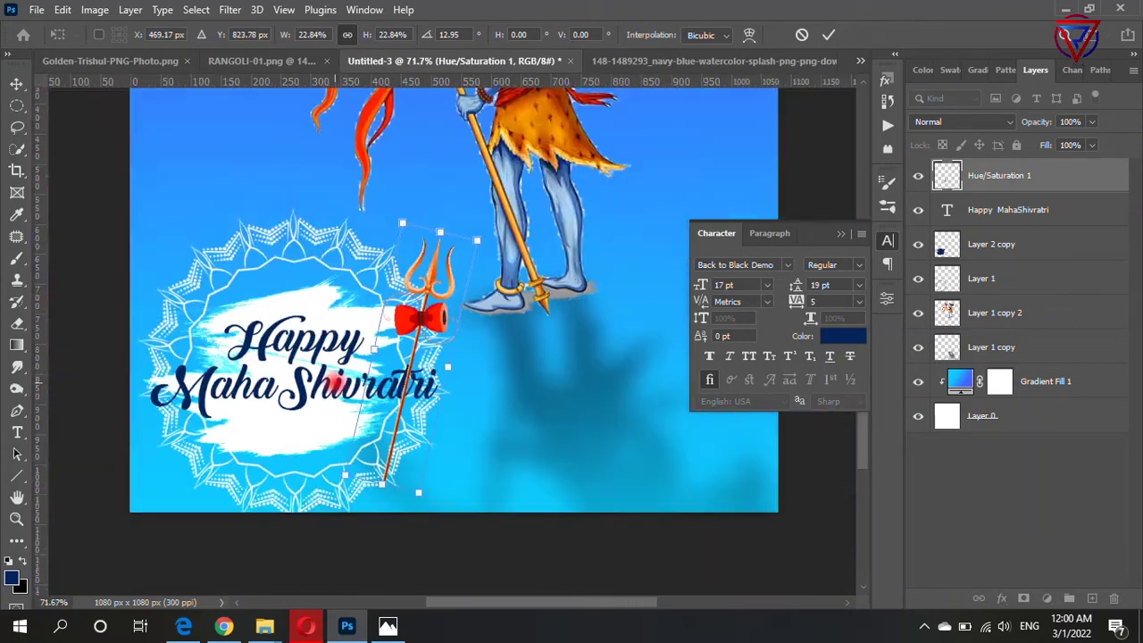
{"action": "scroll", "coordinate": [434, 346], "scroll_direction": "up", "scroll_amount": 3}
{"action": "scroll", "coordinate": [393, 339], "scroll_direction": "down", "scroll_amount": 1}
{"action": "scroll", "coordinate": [393, 340], "scroll_direction": "up", "scroll_amount": 1}
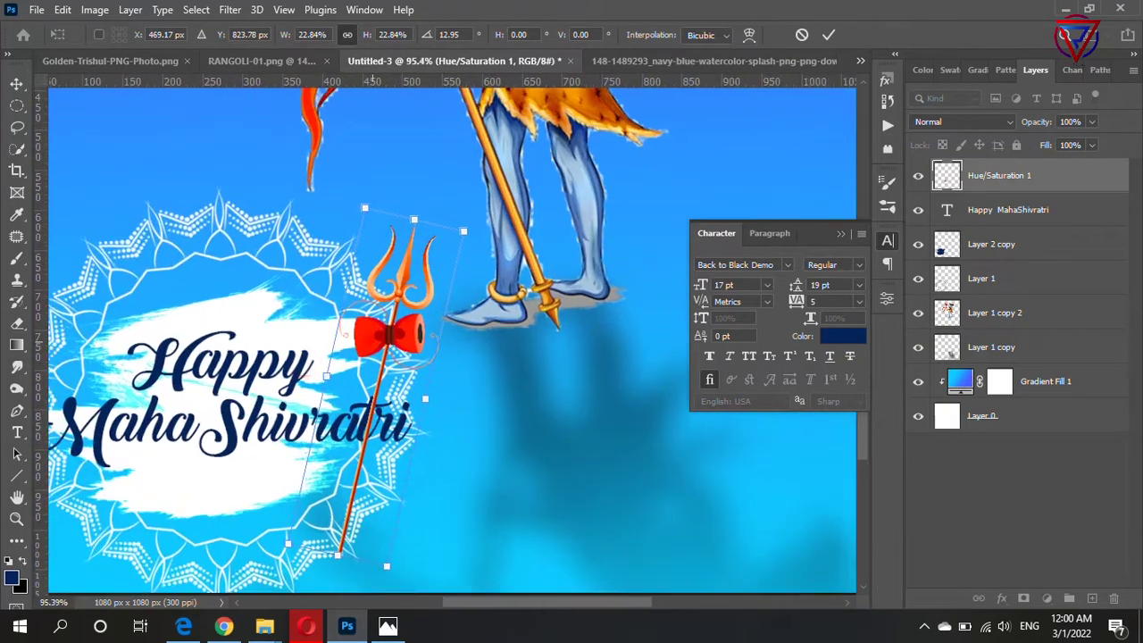
{"action": "scroll", "coordinate": [390, 335], "scroll_direction": "up", "scroll_amount": 1}
Step: Move the trishul left across the greeting and tilt it to about 22°
{"action": "left_click_drag", "start_coordinate": [393, 330], "coordinate": [224, 304]}
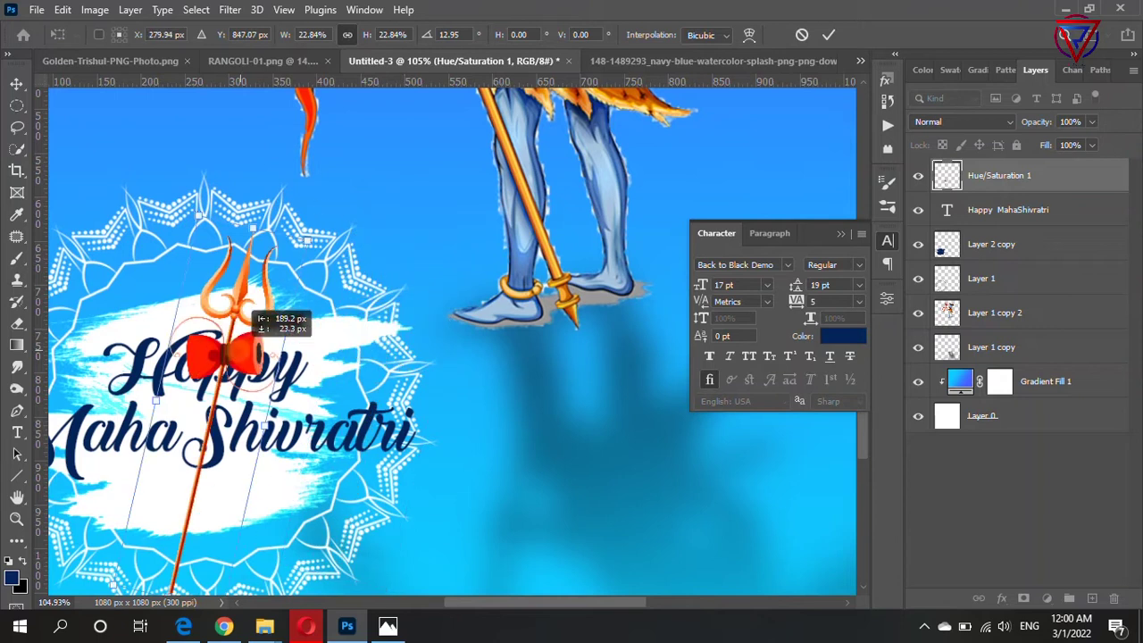
{"action": "scroll", "coordinate": [205, 416], "scroll_direction": "up", "scroll_amount": 1}
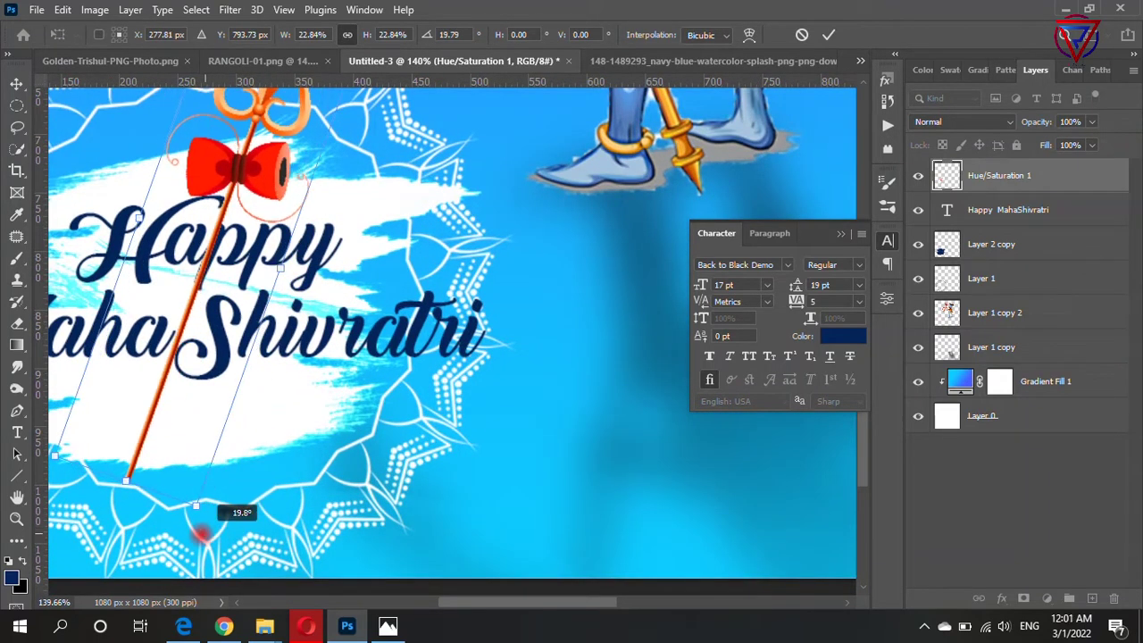
{"action": "left_click_drag", "start_coordinate": [234, 523], "coordinate": [191, 534]}
{"action": "left_click_drag", "start_coordinate": [275, 145], "coordinate": [288, 128]}
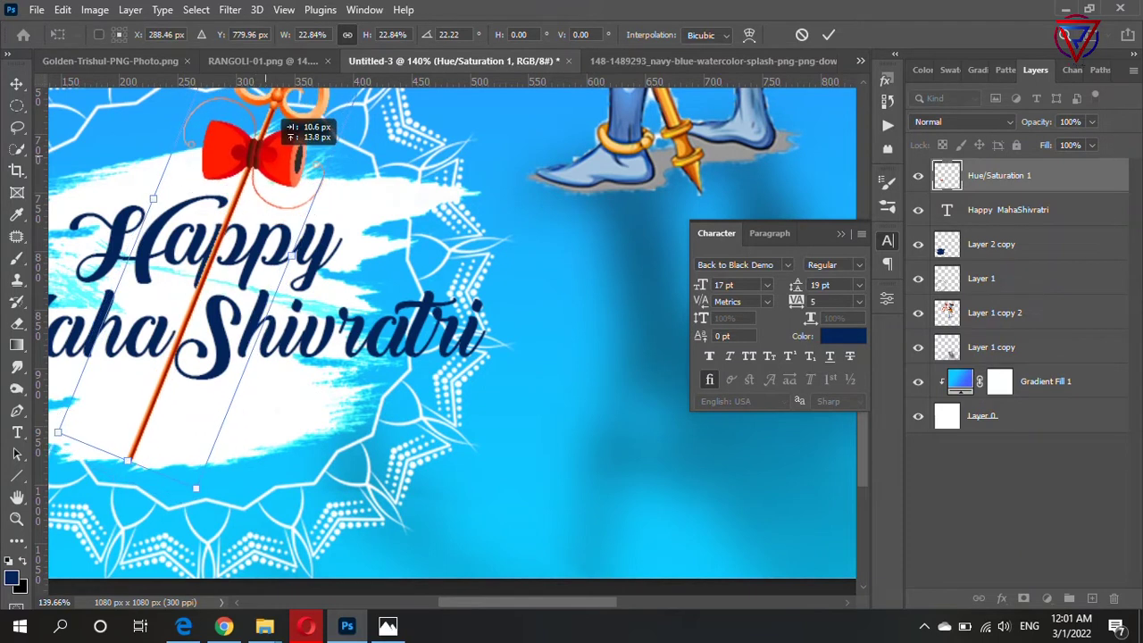
{"action": "scroll", "coordinate": [288, 128], "scroll_direction": "down", "scroll_amount": 2}
{"action": "scroll", "coordinate": [268, 152], "scroll_direction": "up", "scroll_amount": 1}
{"action": "scroll", "coordinate": [259, 178], "scroll_direction": "up", "scroll_amount": 3}
{"action": "scroll", "coordinate": [241, 223], "scroll_direction": "up", "scroll_amount": 2}
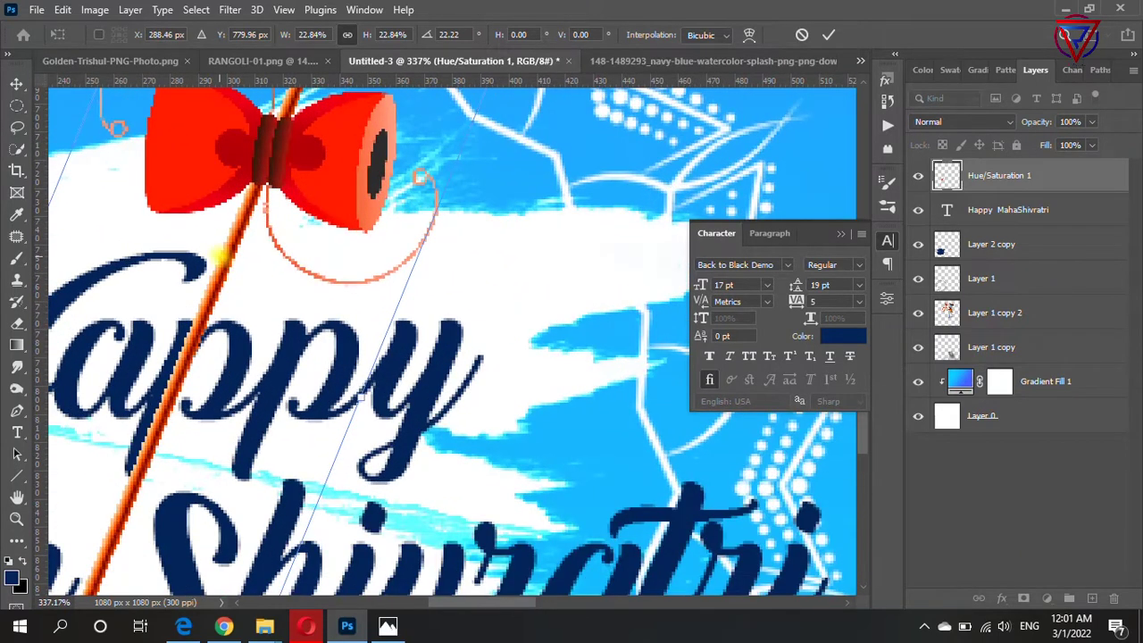
Step: Nudge the trishul 3 px left and commit its new size and angle
{"action": "key", "text": "Left"}
{"action": "key", "text": "Left"}
{"action": "key", "text": "Left"}
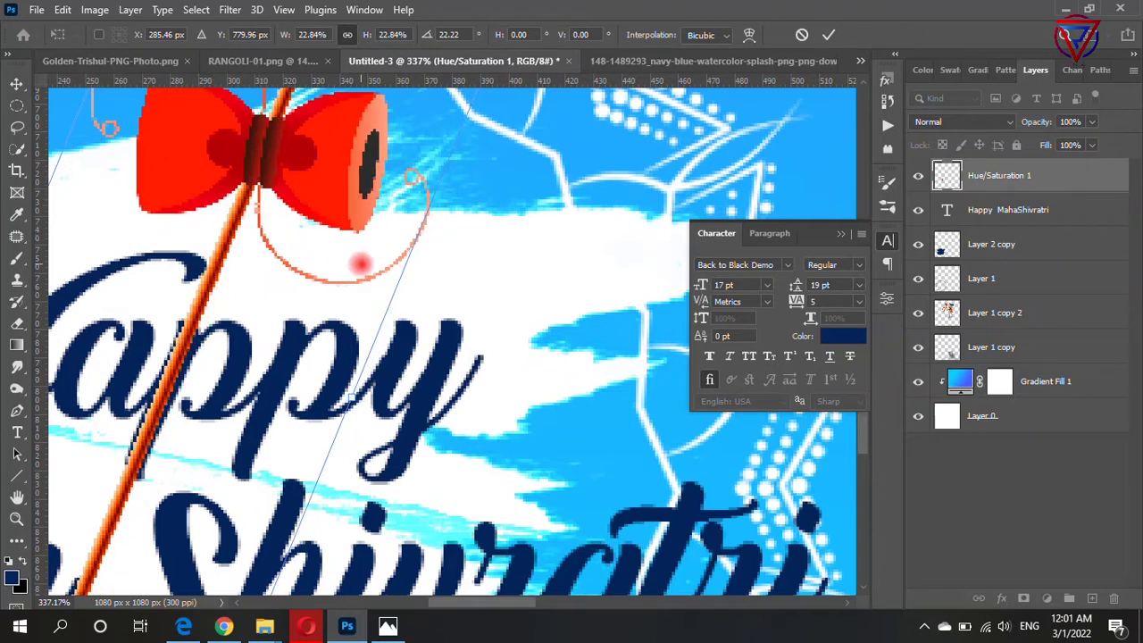
{"action": "scroll", "coordinate": [348, 257], "scroll_direction": "down", "scroll_amount": 1}
{"action": "scroll", "coordinate": [378, 268], "scroll_direction": "down", "scroll_amount": 1}
{"action": "scroll", "coordinate": [378, 280], "scroll_direction": "down", "scroll_amount": 1}
{"action": "key", "text": "alt+space"}
{"action": "left_click", "coordinate": [420, 161]}
{"action": "key", "text": "Return"}
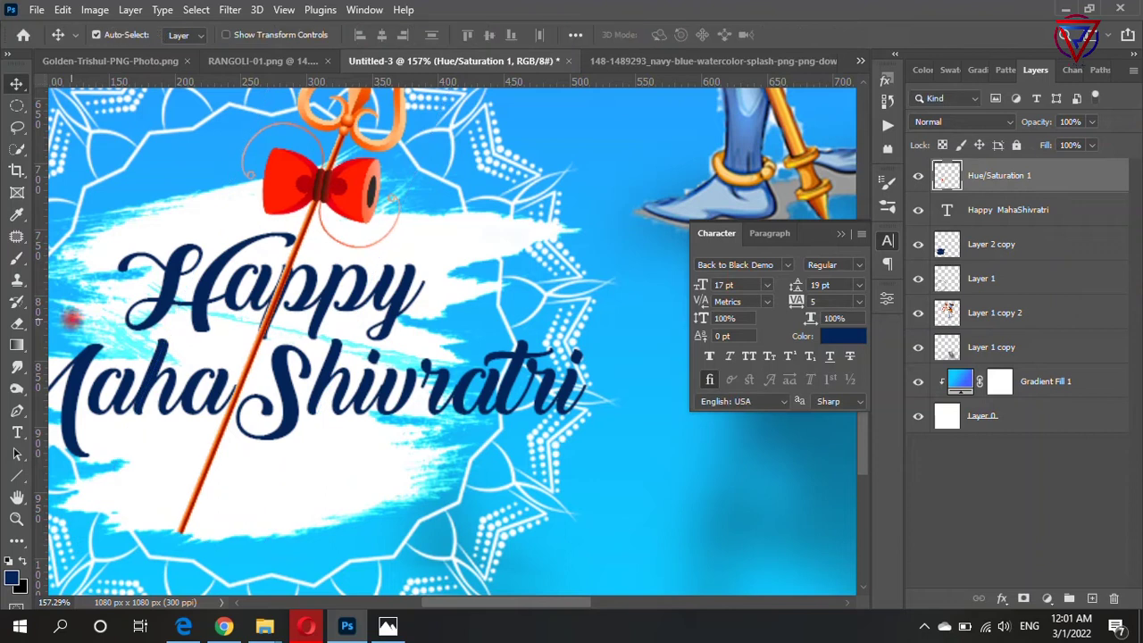
{"action": "left_click", "coordinate": [20, 325]}
Step: Undo the recent trishul changes, redoing once to restore the blue background
{"action": "scroll", "coordinate": [434, 385], "scroll_direction": "down", "scroll_amount": 1}
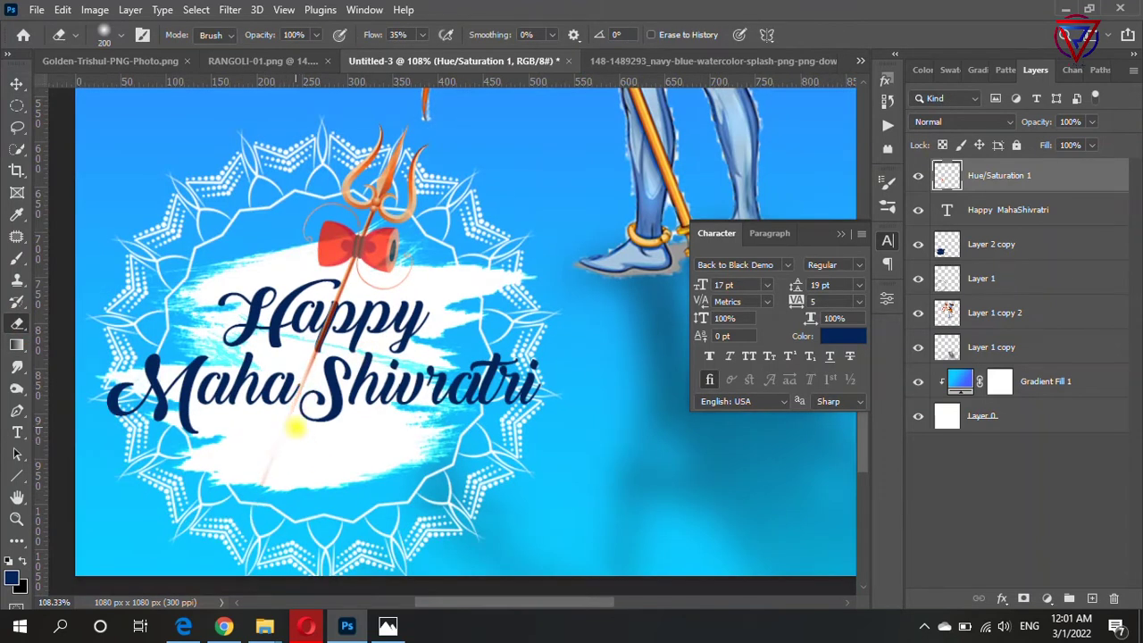
{"action": "scroll", "coordinate": [458, 337], "scroll_direction": "up", "scroll_amount": 1}
{"action": "scroll", "coordinate": [458, 337], "scroll_direction": "down", "scroll_amount": 2}
{"action": "scroll", "coordinate": [458, 338], "scroll_direction": "up", "scroll_amount": 1}
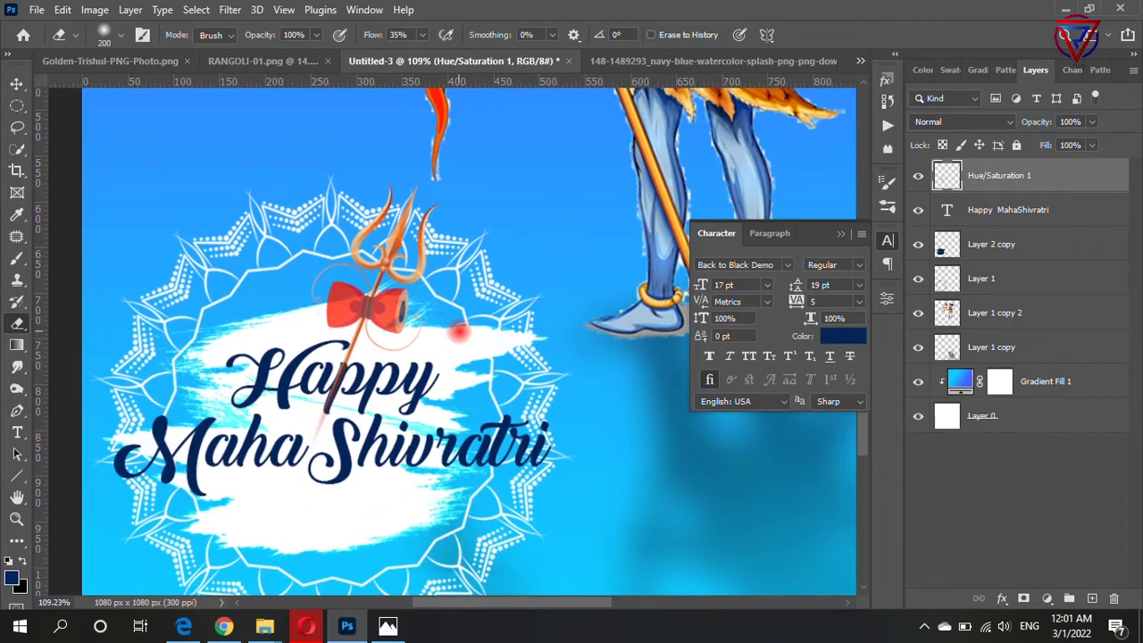
{"action": "key", "text": "ctrl+z"}
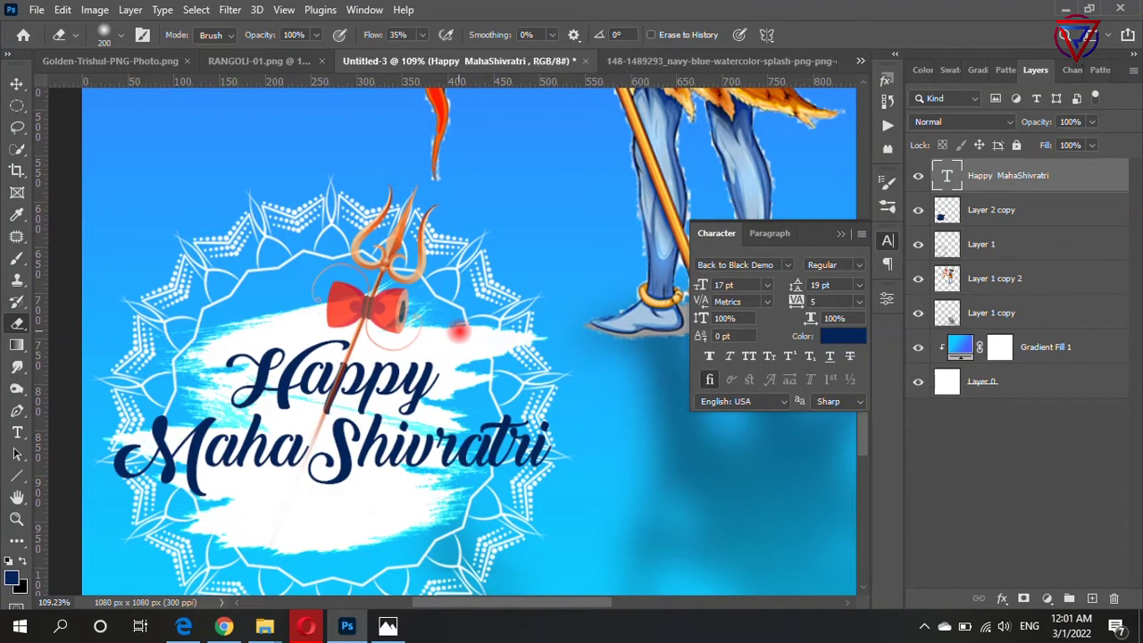
{"action": "key", "text": "ctrl+z"}
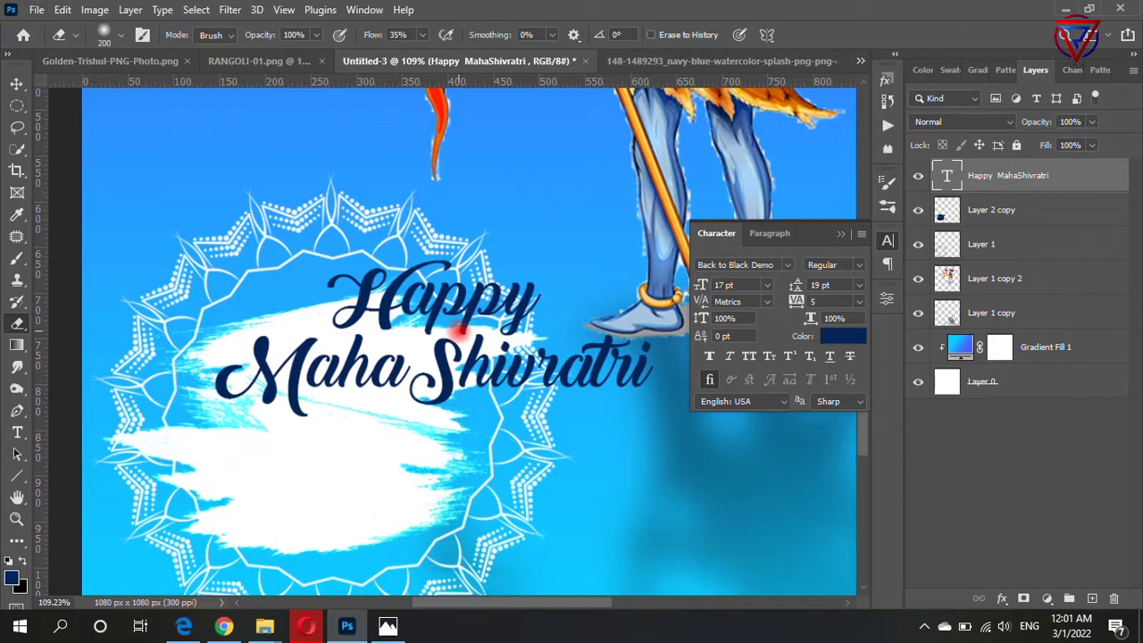
{"action": "key", "text": "ctrl+z"}
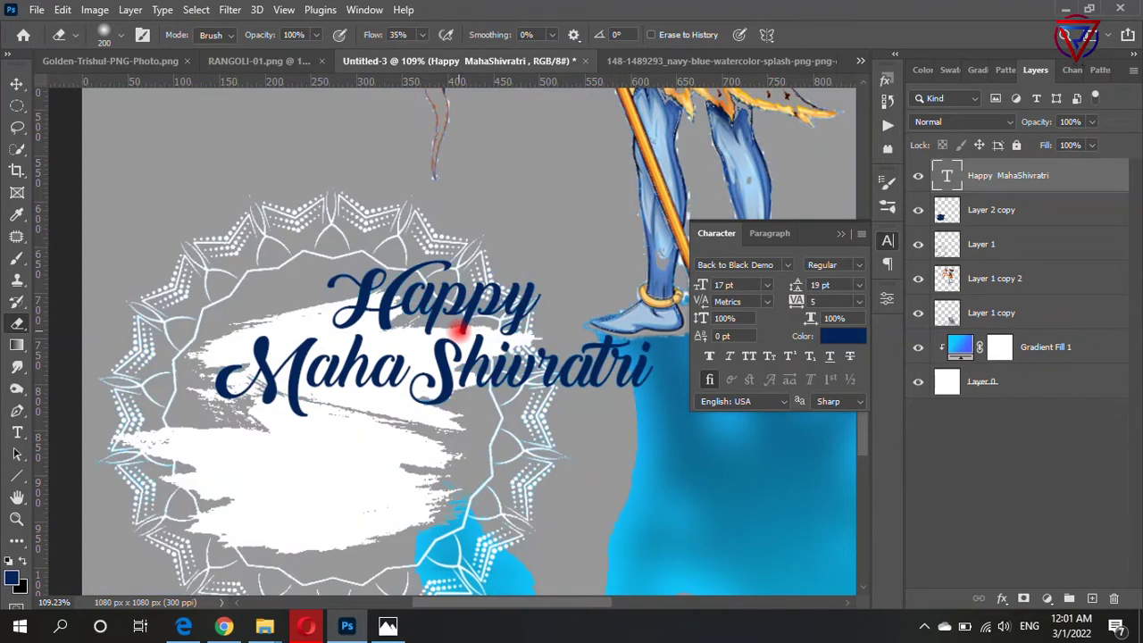
{"action": "key", "text": "ctrl+shift+z"}
Step: Use Edit > Step Backward twice to undo the text's last two moves
{"action": "left_click", "coordinate": [60, 9]}
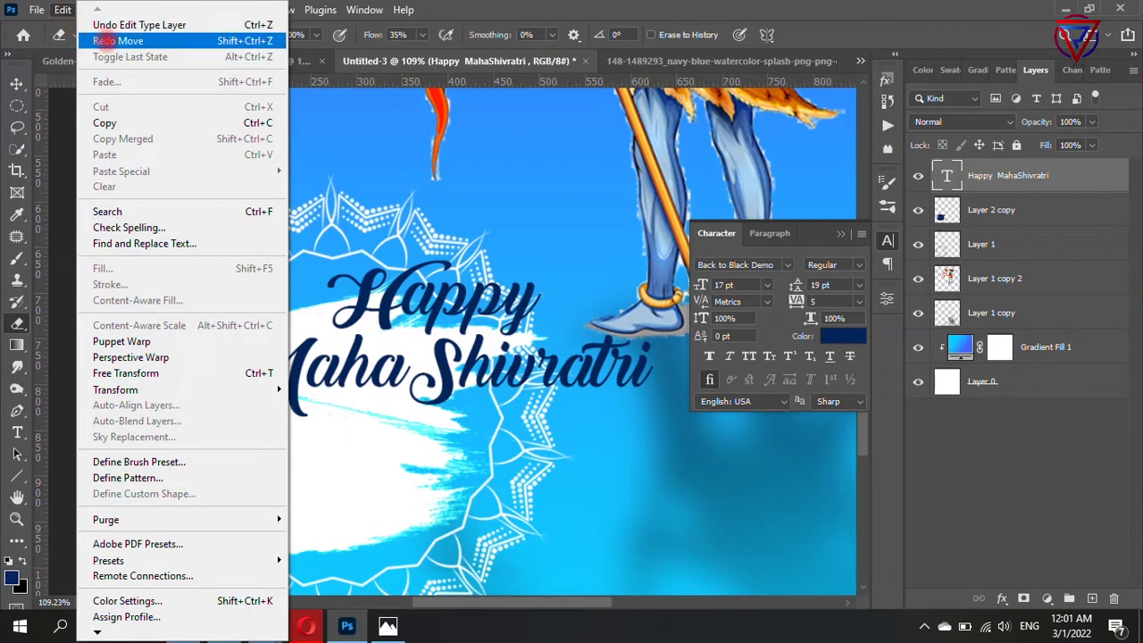
{"action": "left_click", "coordinate": [98, 45]}
{"action": "left_click", "coordinate": [63, 9]}
{"action": "left_click", "coordinate": [93, 43]}
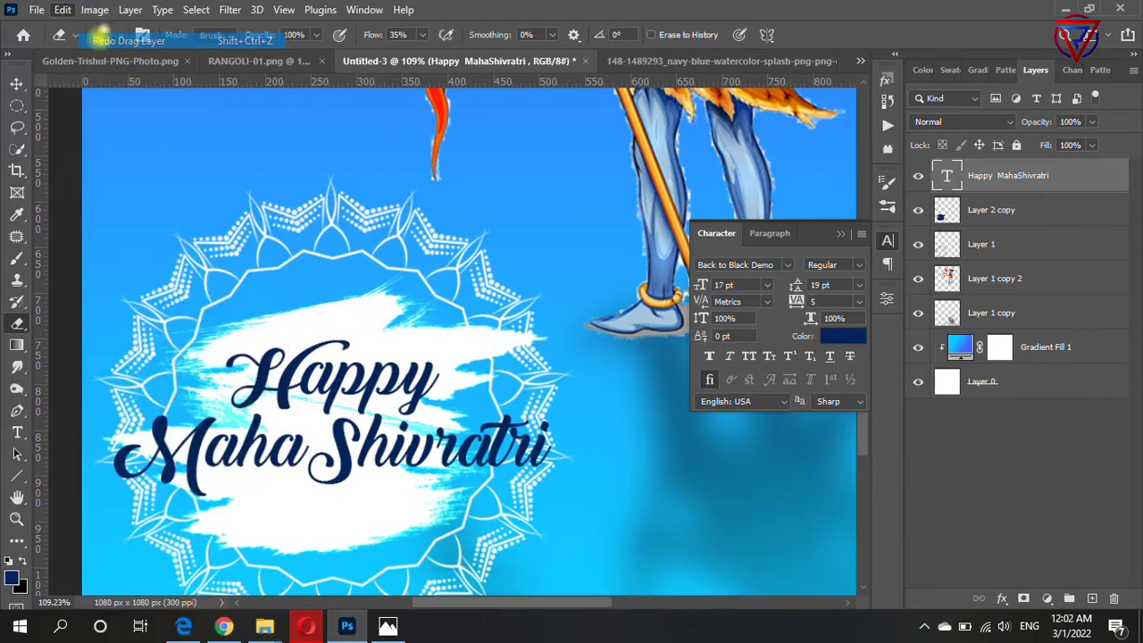
{"action": "key", "text": "ctrl+t"}
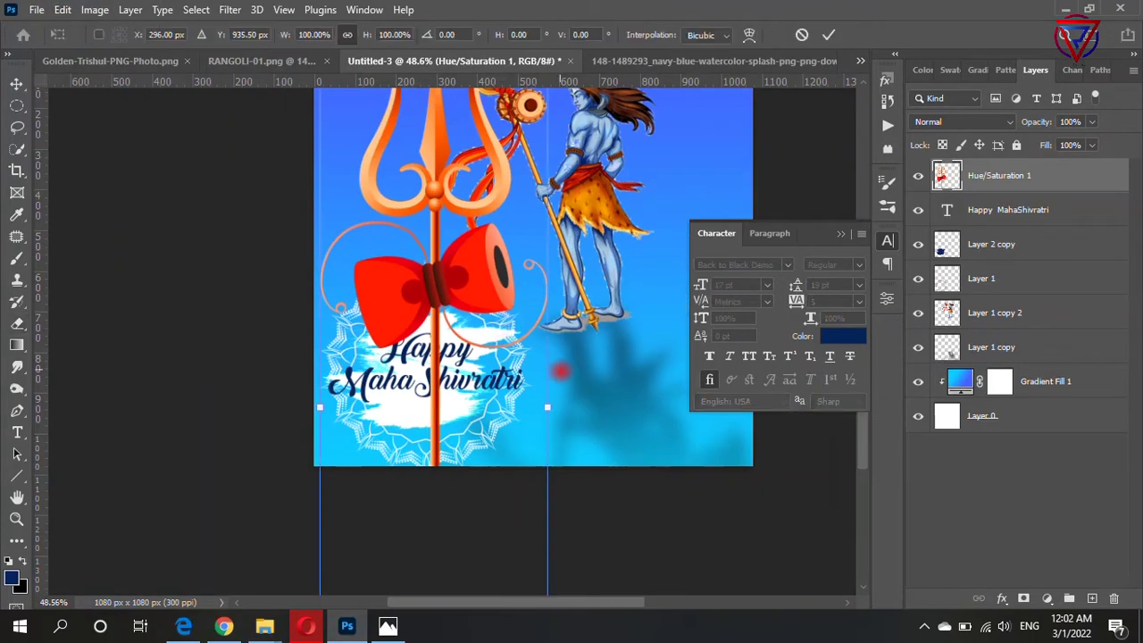
Step: Shrink the trident-and-drum to about 17% and move it over the word Happy
{"action": "left_click_drag", "start_coordinate": [547, 409], "coordinate": [366, 470]}
{"action": "scroll", "coordinate": [307, 224], "scroll_direction": "up", "scroll_amount": 5}
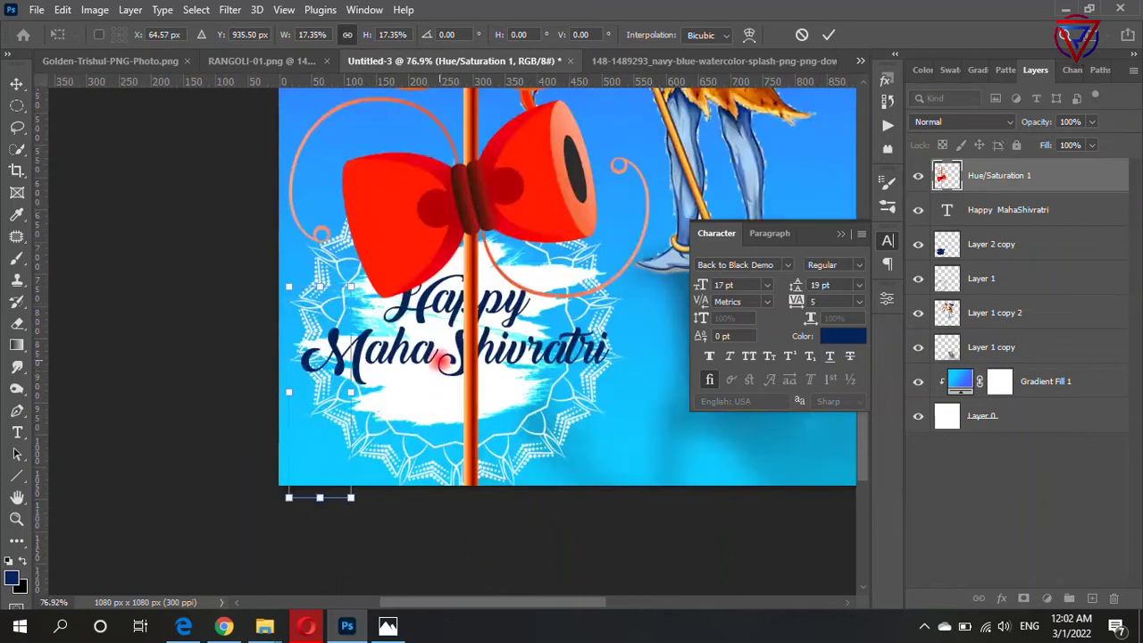
{"action": "left_click_drag", "start_coordinate": [307, 241], "coordinate": [370, 217]}
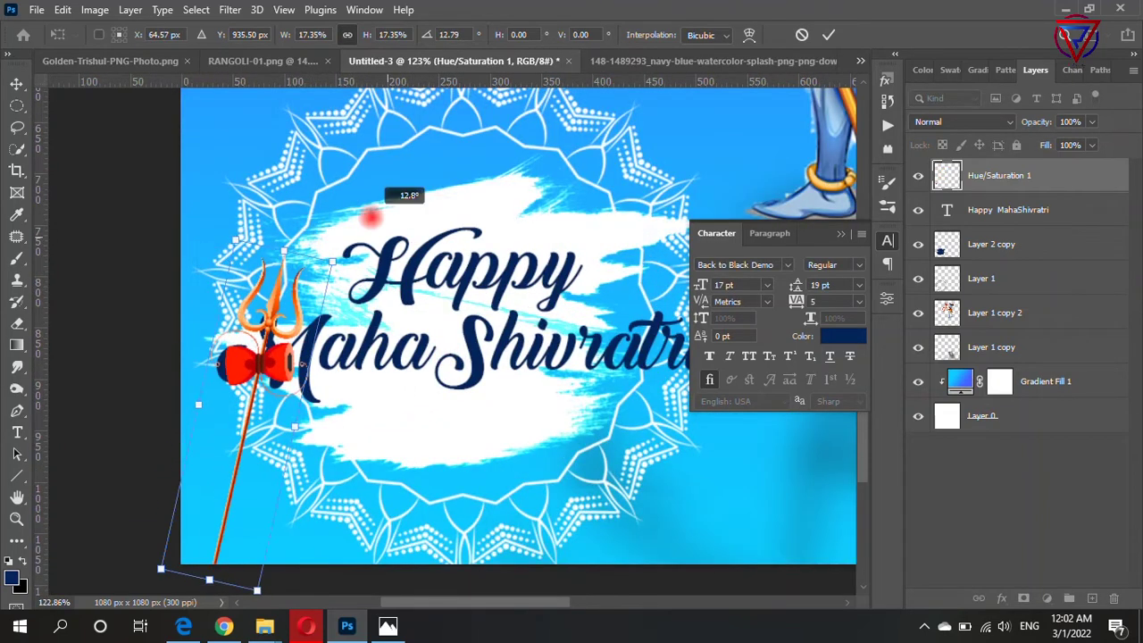
{"action": "mouse_move", "coordinate": [284, 201]}
{"action": "left_mouse_down"}
{"action": "mouse_move", "coordinate": [500, 207]}
{"action": "mouse_move", "coordinate": [600, 340]}
{"action": "left_mouse_up"}
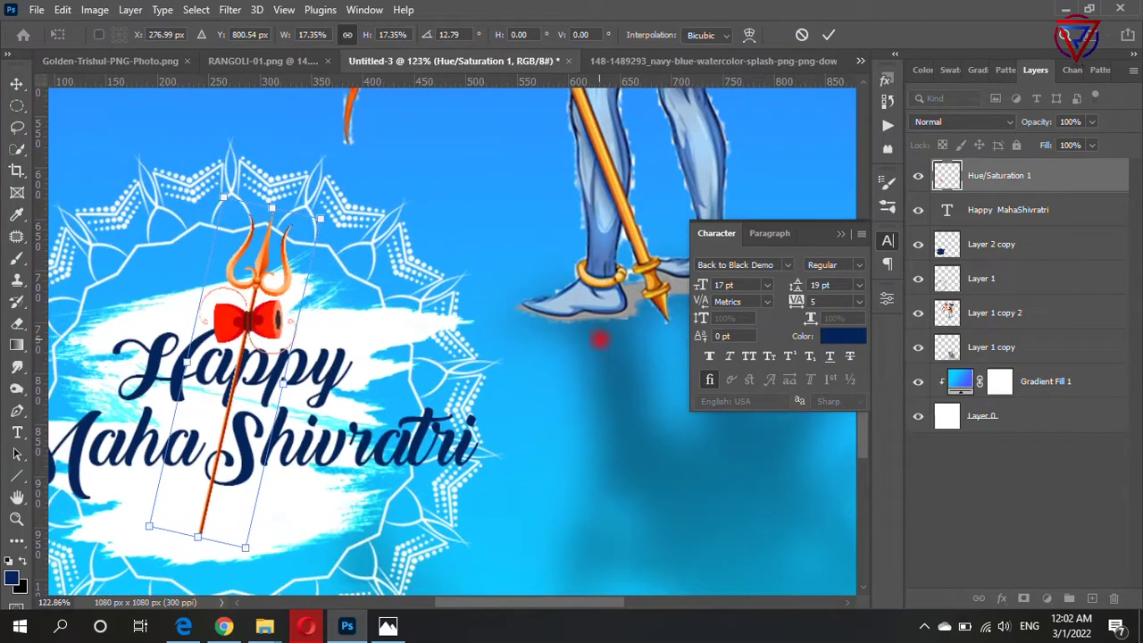
{"action": "mouse_move", "coordinate": [287, 284]}
{"action": "left_mouse_down"}
{"action": "mouse_move", "coordinate": [473, 304]}
{"action": "mouse_move", "coordinate": [304, 229]}
{"action": "left_mouse_up"}
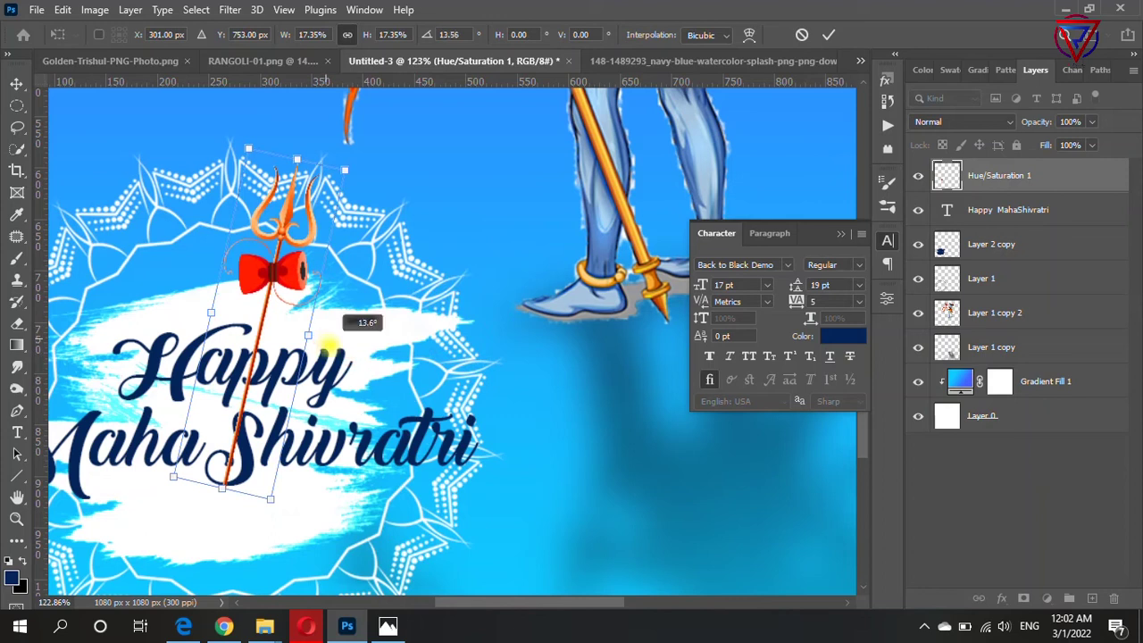
Step: Rotate the trident to about 22°, nudge it into place, and commit the transform
{"action": "left_click_drag", "start_coordinate": [325, 338], "coordinate": [311, 360]}
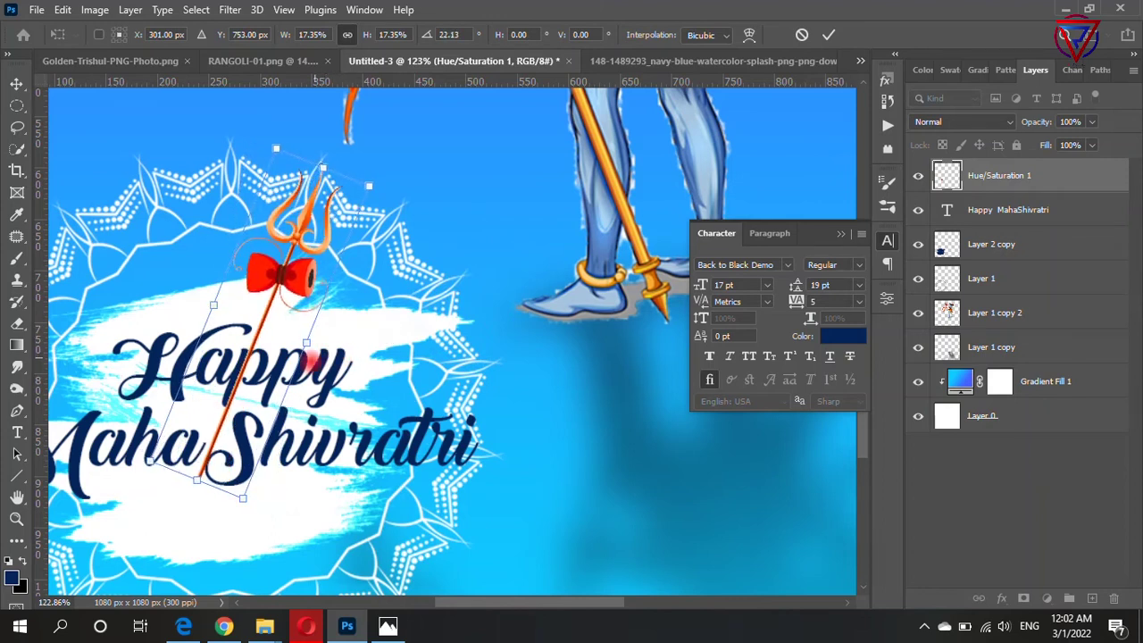
{"action": "scroll", "coordinate": [295, 380], "scroll_direction": "up", "scroll_amount": 4}
{"action": "left_click_drag", "start_coordinate": [281, 219], "coordinate": [267, 248]}
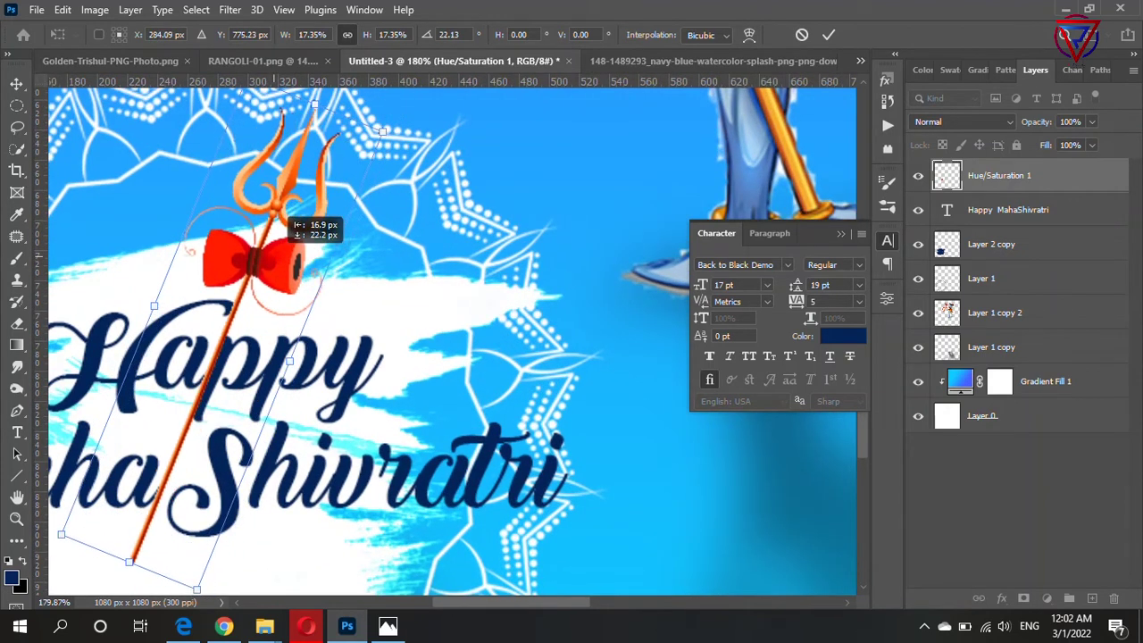
{"action": "scroll", "coordinate": [238, 309], "scroll_direction": "up", "scroll_amount": 4}
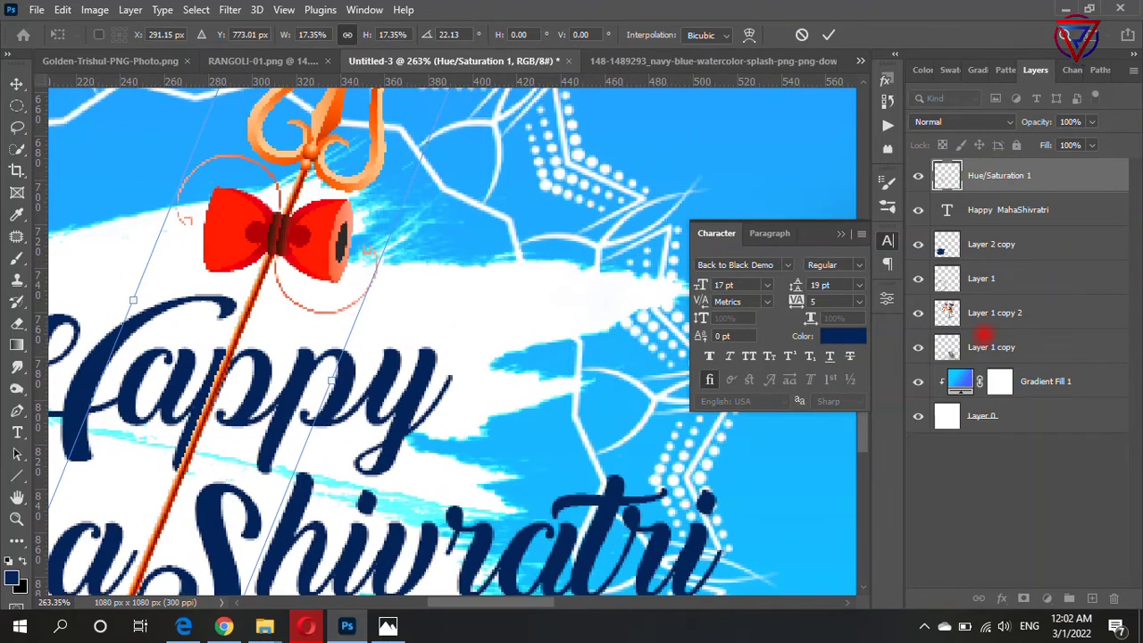
{"action": "key", "text": "Left"}
{"action": "key", "text": "Left"}
{"action": "key", "text": "Left"}
{"action": "key", "text": "Return"}
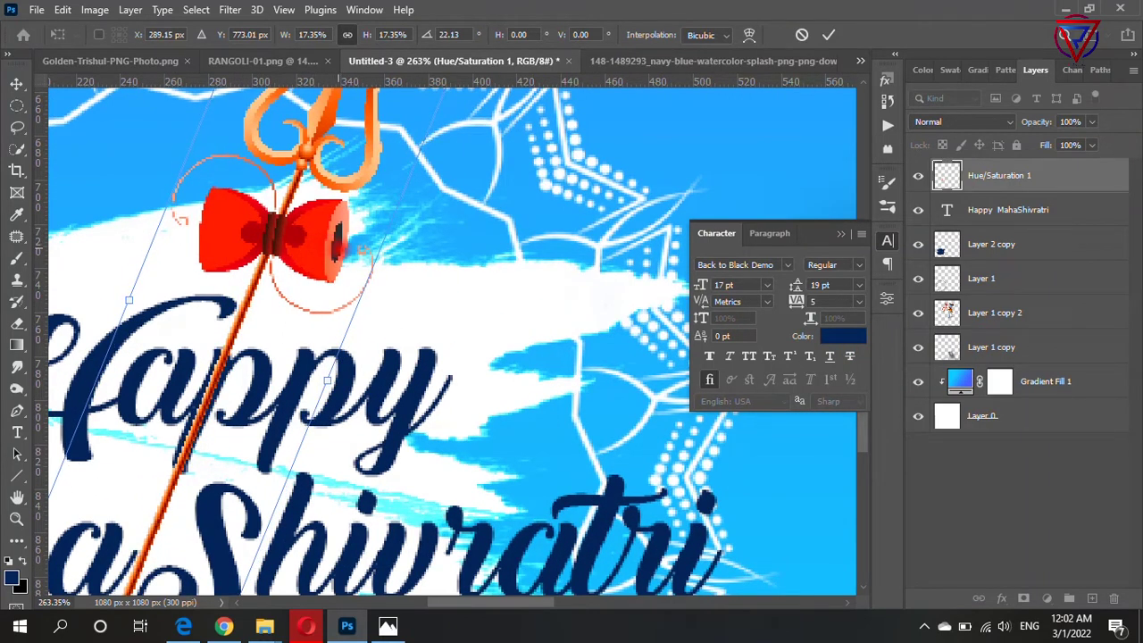
Step: Switch to the Eraser and adjust its brush options and flow
{"action": "key", "text": "e"}
{"action": "scroll", "coordinate": [366, 244], "scroll_direction": "down", "scroll_amount": 4}
{"action": "right_click", "coordinate": [398, 402]}
{"action": "double_click", "coordinate": [505, 480]}
{"action": "right_click", "coordinate": [453, 260]}
{"action": "left_click", "coordinate": [423, 34]}
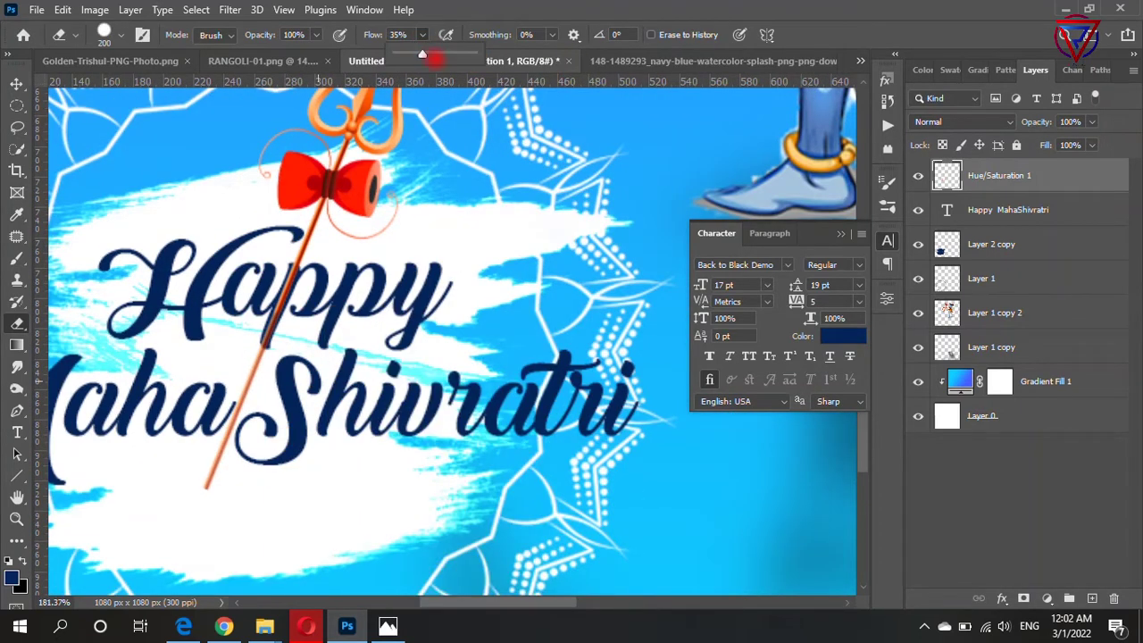
Step: Erase the trident's lower stick so it ends inside the text, then collapse the Character panel
{"action": "left_click", "coordinate": [265, 472]}
{"action": "key", "text": "ctrl+z"}
{"action": "left_click", "coordinate": [238, 494]}
{"action": "scroll", "coordinate": [546, 400], "scroll_direction": "down", "scroll_amount": 4}
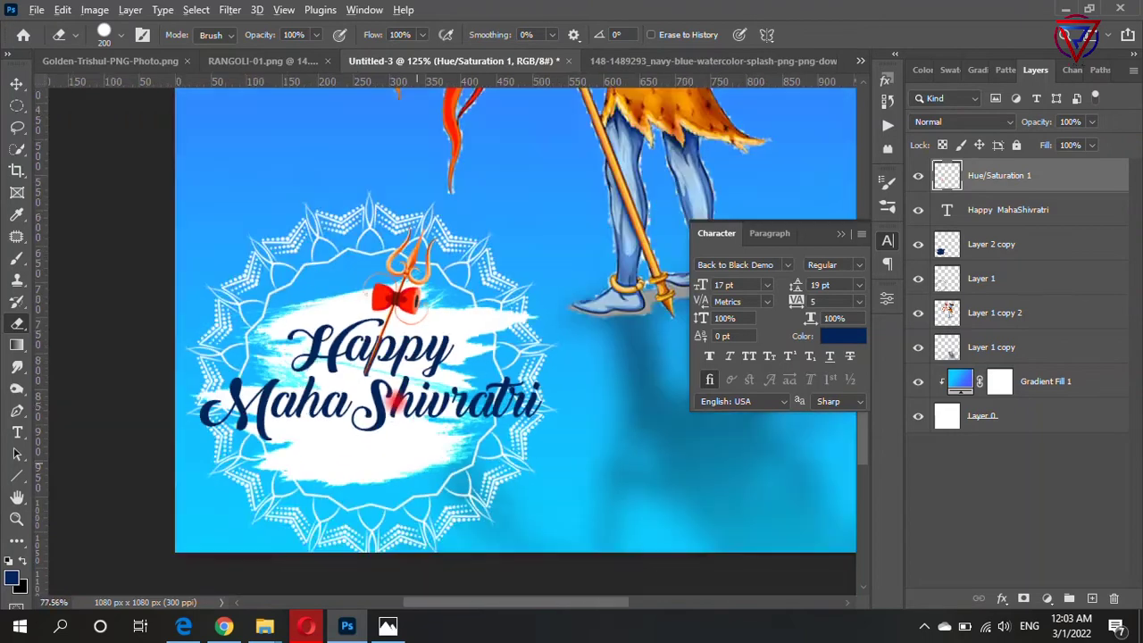
{"action": "scroll", "coordinate": [284, 434], "scroll_direction": "up", "scroll_amount": 6}
{"action": "scroll", "coordinate": [274, 434], "scroll_direction": "down", "scroll_amount": 3}
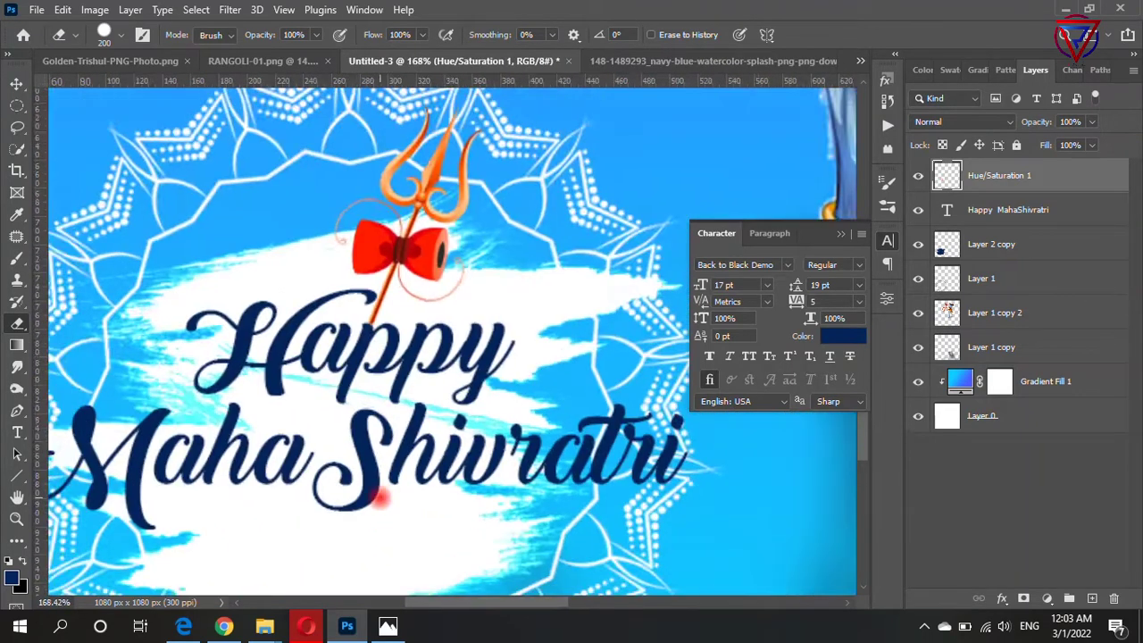
{"action": "scroll", "coordinate": [510, 355], "scroll_direction": "down", "scroll_amount": 1}
{"action": "scroll", "coordinate": [524, 295], "scroll_direction": "down", "scroll_amount": 2}
{"action": "scroll", "coordinate": [429, 291], "scroll_direction": "down", "scroll_amount": 2}
{"action": "scroll", "coordinate": [430, 286], "scroll_direction": "up", "scroll_amount": 1}
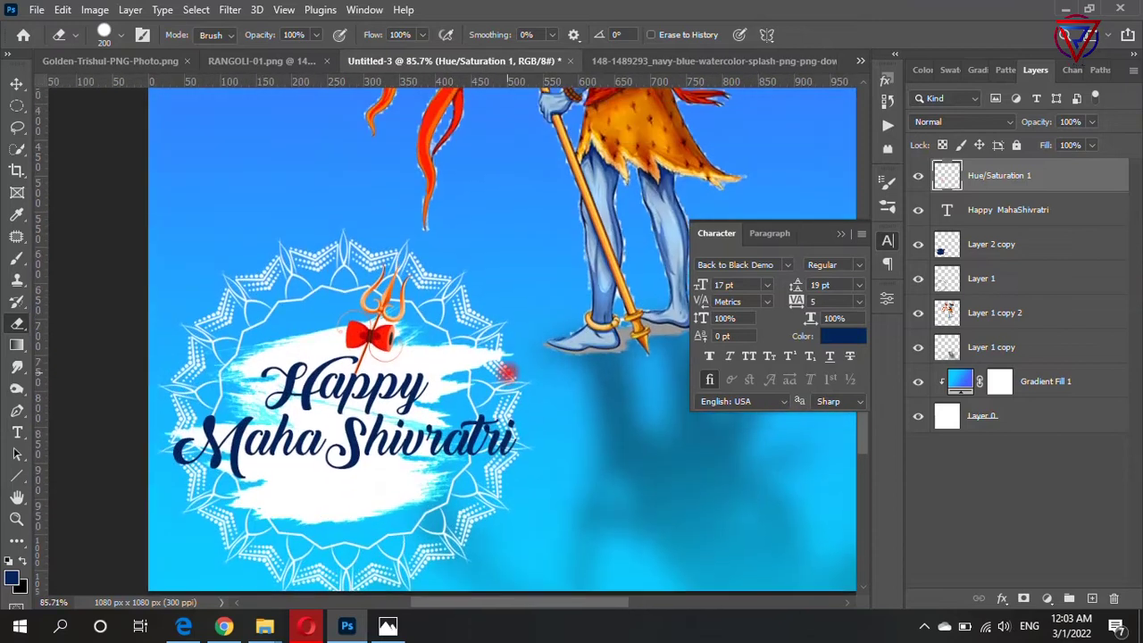
{"action": "scroll", "coordinate": [511, 154], "scroll_direction": "down", "scroll_amount": 2}
{"action": "left_click", "coordinate": [841, 233]}
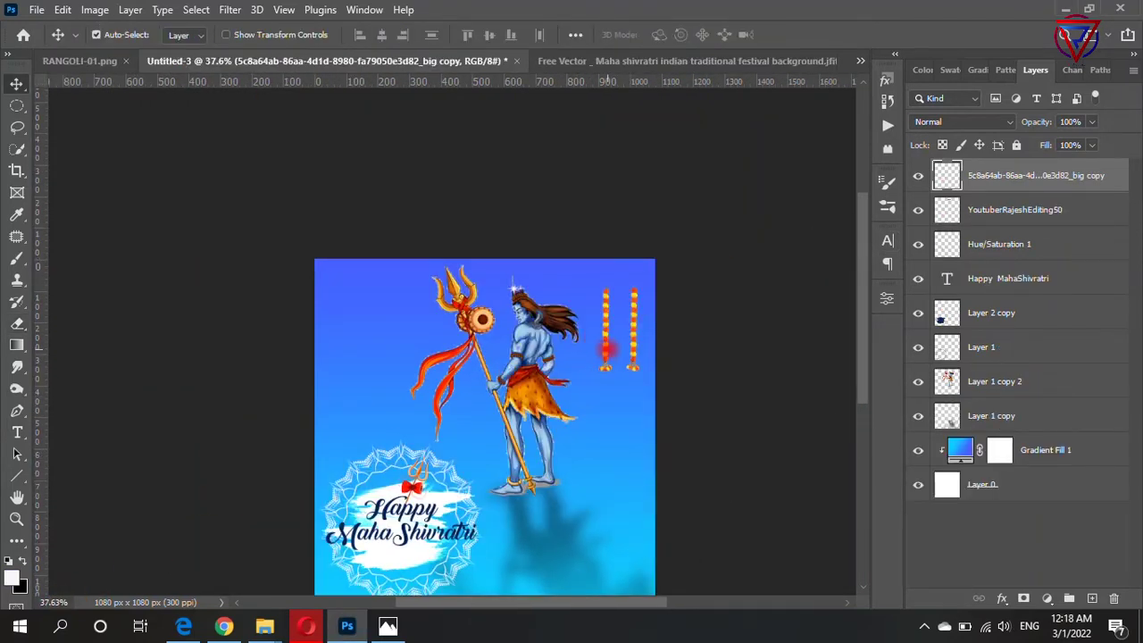
Step: Erase the left marigold garland and move the garland up to the top-right
{"action": "scroll", "coordinate": [669, 375], "scroll_direction": "up", "scroll_amount": 5}
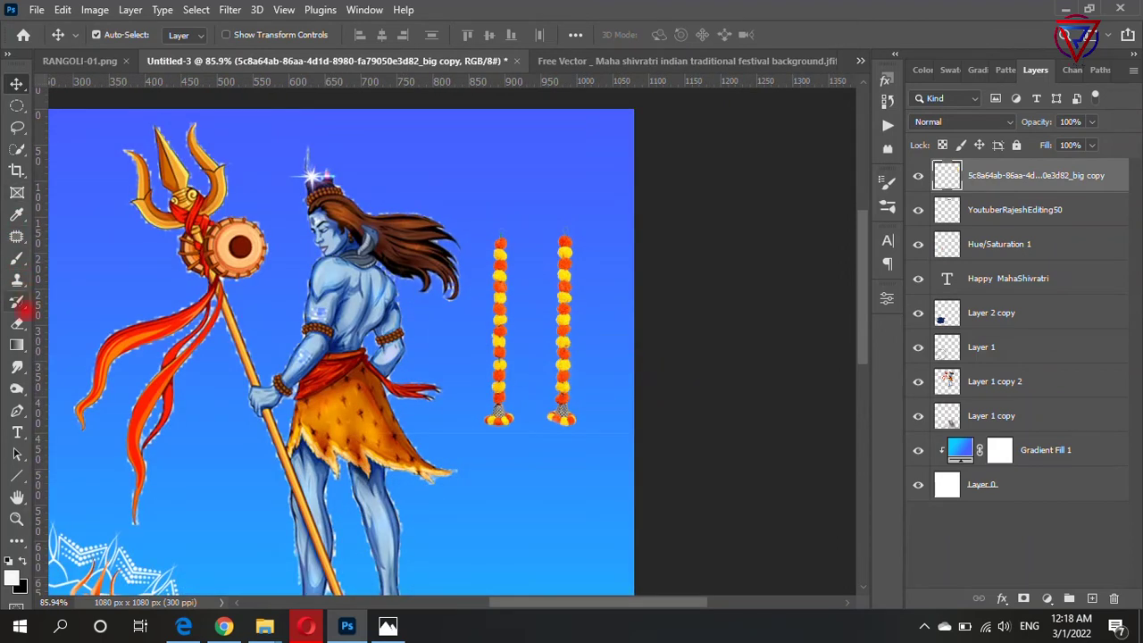
{"action": "left_click", "coordinate": [18, 321]}
{"action": "left_click_drag", "start_coordinate": [500, 234], "coordinate": [487, 467]}
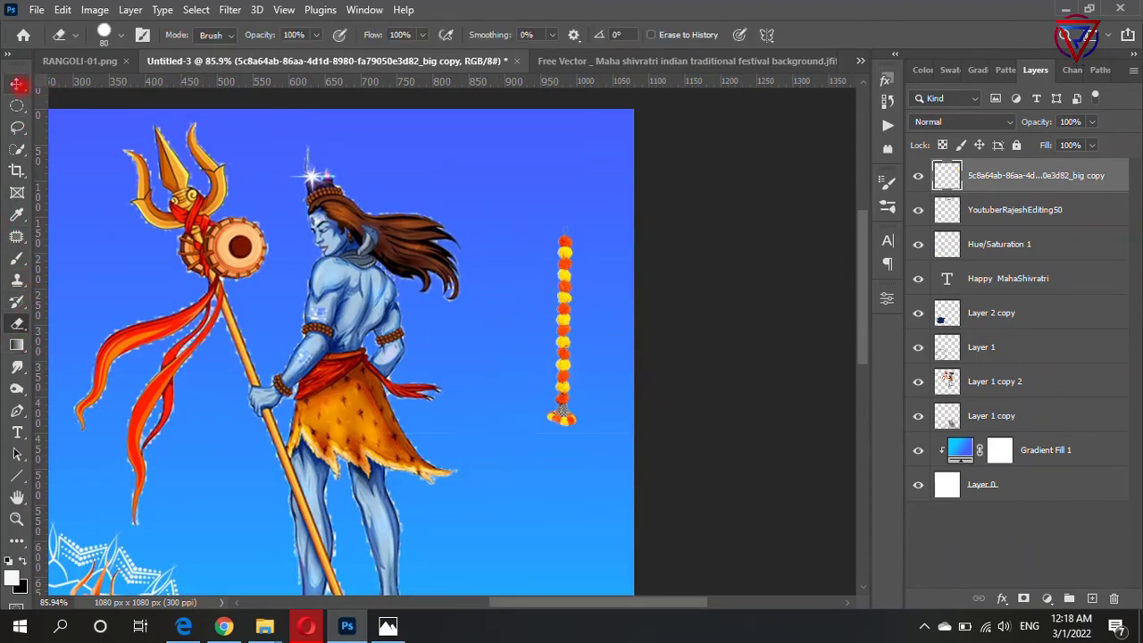
{"action": "key", "text": "v"}
{"action": "scroll", "coordinate": [562, 412], "scroll_direction": "down", "scroll_amount": 2}
{"action": "mouse_move", "coordinate": [587, 290]}
{"action": "left_mouse_down"}
{"action": "mouse_move", "coordinate": [611, 192]}
{"action": "mouse_move", "coordinate": [567, 204]}
{"action": "mouse_move", "coordinate": [562, 195]}
{"action": "left_mouse_up"}
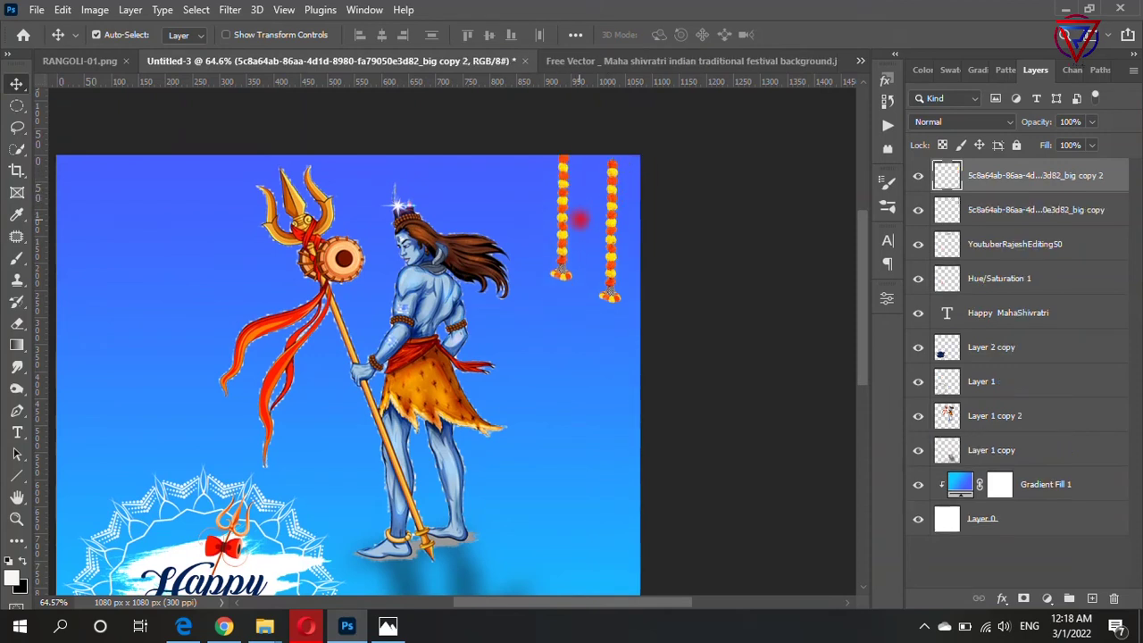
Step: Duplicate the garland to make three strands at the top-right and arrange them
{"action": "left_click_drag", "start_coordinate": [581, 215], "coordinate": [532, 175], "text": "alt"}
{"action": "scroll", "coordinate": [704, 261], "scroll_direction": "down", "scroll_amount": 2}
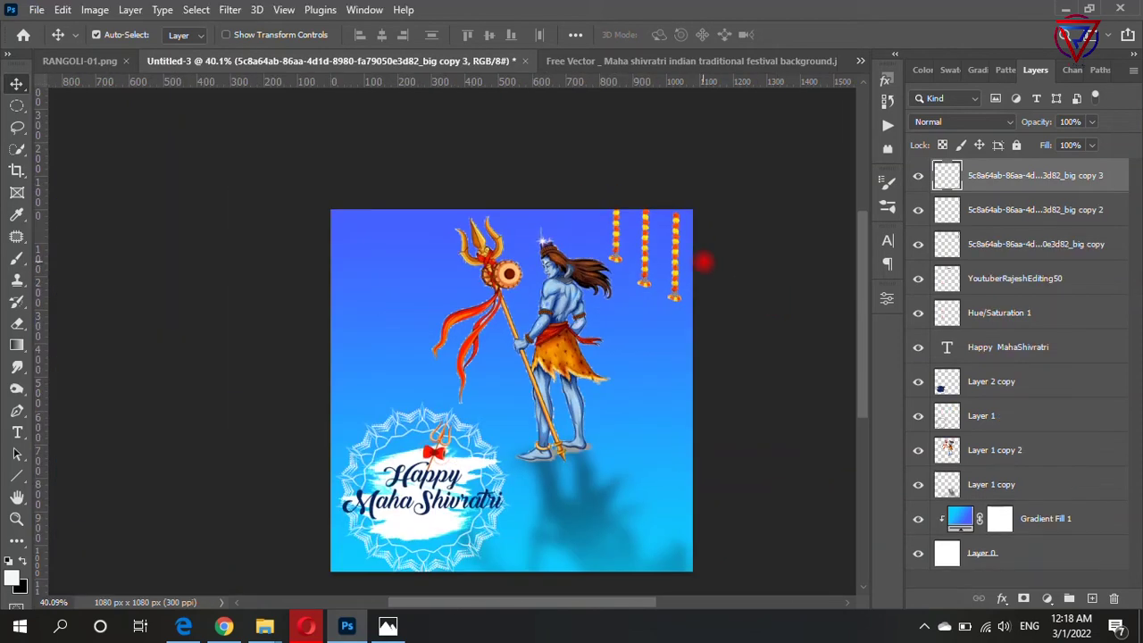
{"action": "scroll", "coordinate": [703, 261], "scroll_direction": "up", "scroll_amount": 3}
{"action": "left_click_drag", "start_coordinate": [700, 211], "coordinate": [702, 214]}
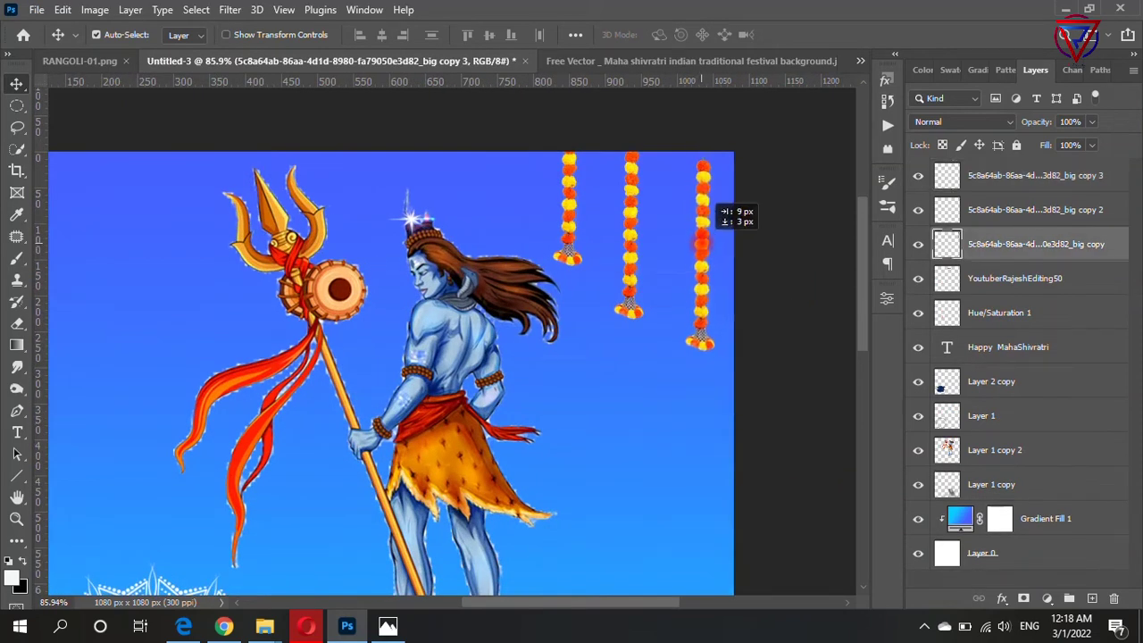
{"action": "left_click_drag", "start_coordinate": [629, 217], "coordinate": [637, 217]}
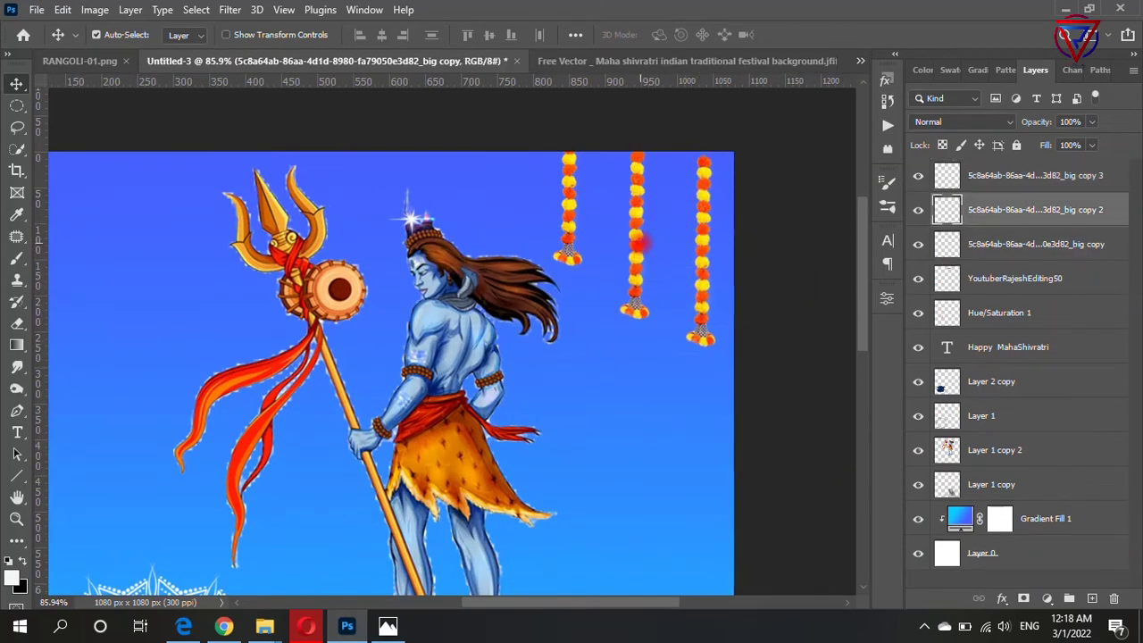
{"action": "scroll", "coordinate": [748, 279], "scroll_direction": "down", "scroll_amount": 2}
Step: Place garland copies at the top-left and bring the shivling into the design
{"action": "left_click_drag", "start_coordinate": [738, 279], "coordinate": [254, 288]}
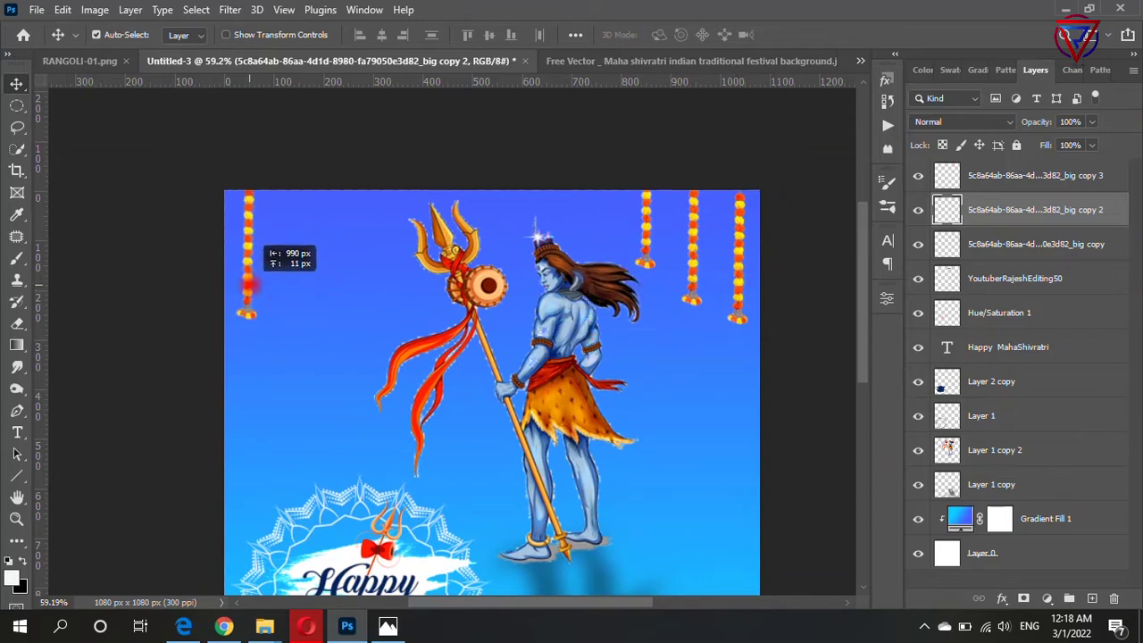
{"action": "left_click_drag", "start_coordinate": [254, 288], "coordinate": [340, 224]}
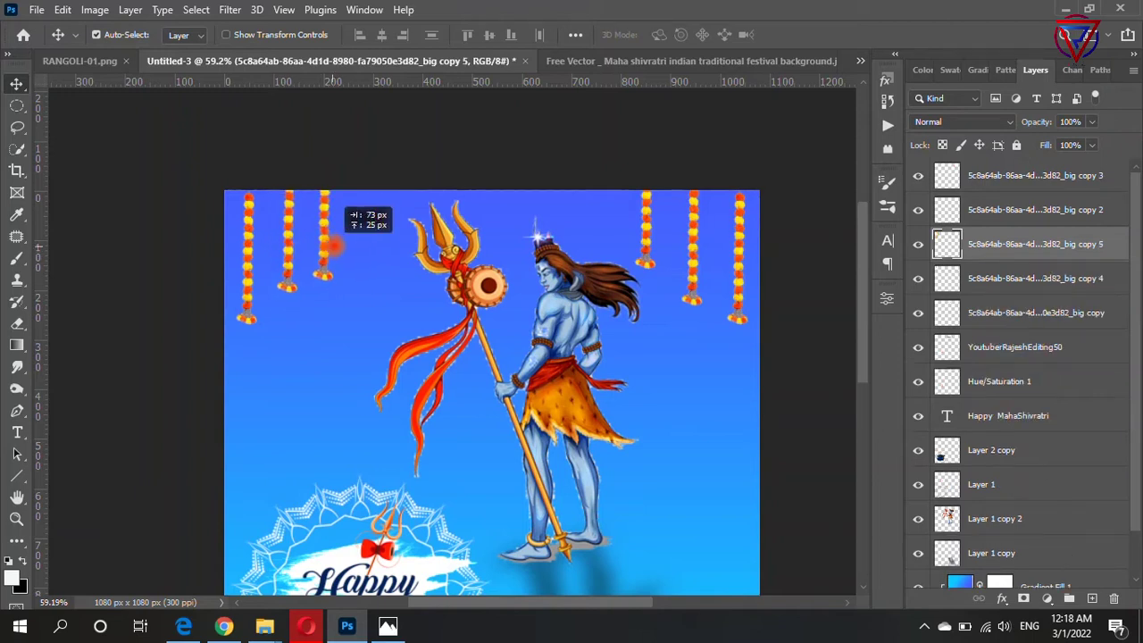
{"action": "scroll", "coordinate": [580, 314], "scroll_direction": "down", "scroll_amount": 2}
{"action": "scroll", "coordinate": [574, 322], "scroll_direction": "down", "scroll_amount": 2}
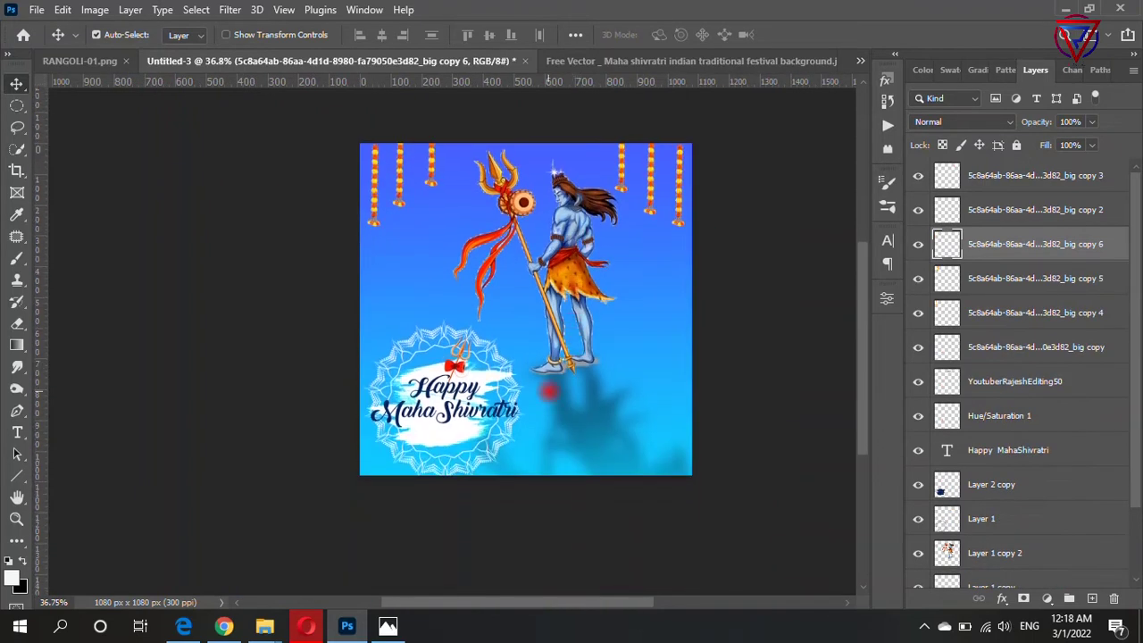
{"action": "left_click", "coordinate": [608, 61]}
{"action": "mouse_move", "coordinate": [286, 339]}
{"action": "left_mouse_down"}
{"action": "mouse_move", "coordinate": [615, 403]}
{"action": "mouse_move", "coordinate": [576, 409]}
{"action": "left_mouse_up"}
Step: Scale the shivling down and bring the Nandi bull image into the design
{"action": "key", "text": "ctrl+t"}
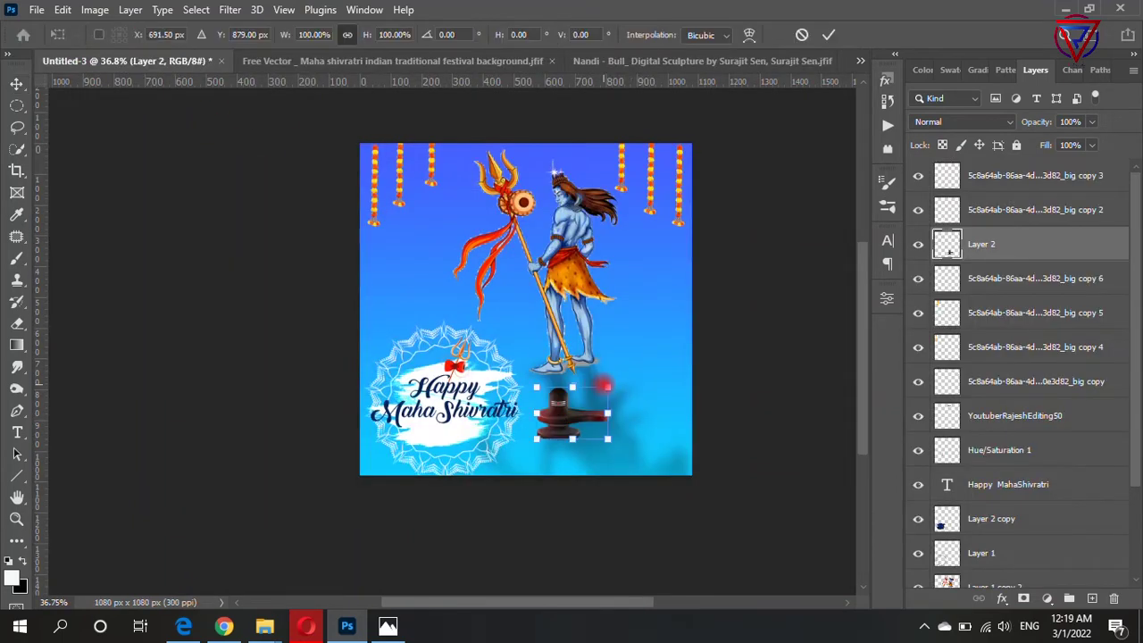
{"action": "left_click_drag", "start_coordinate": [661, 352], "coordinate": [617, 382]}
{"action": "key", "text": "Return"}
{"action": "left_click", "coordinate": [638, 59]}
{"action": "mouse_move", "coordinate": [530, 483]}
{"action": "left_mouse_down"}
{"action": "mouse_move", "coordinate": [187, 80]}
{"action": "mouse_move", "coordinate": [704, 395]}
{"action": "mouse_move", "coordinate": [680, 398]}
{"action": "left_mouse_up"}
{"action": "scroll", "coordinate": [699, 448], "scroll_direction": "up", "scroll_amount": 2}
{"action": "scroll", "coordinate": [699, 448], "scroll_direction": "down", "scroll_amount": 1}
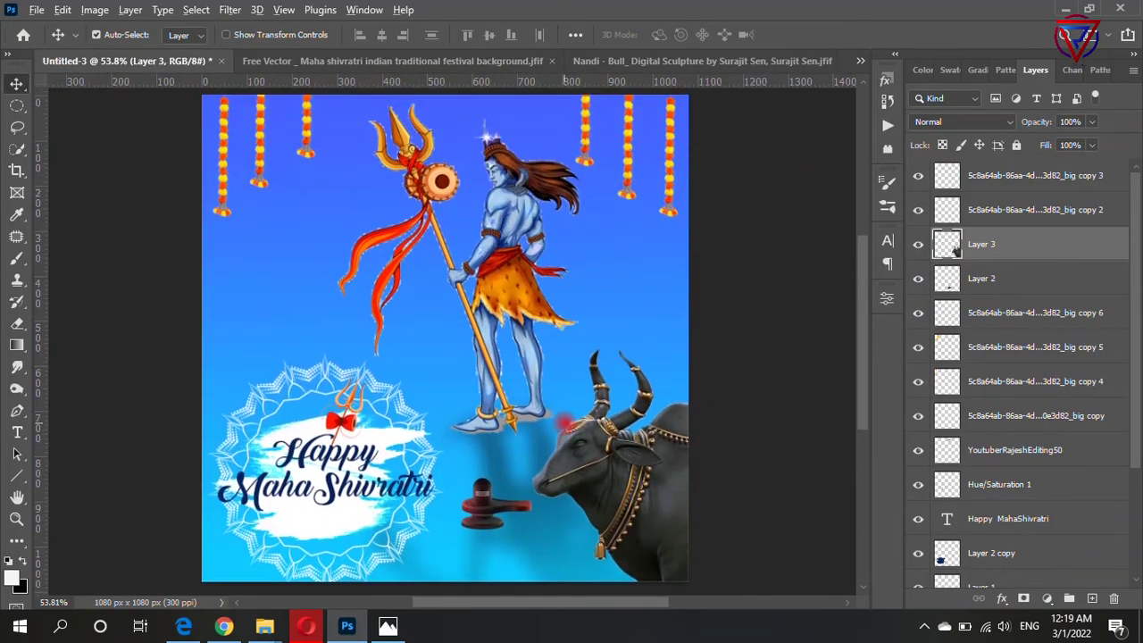
Step: Move the shivling toward the bottom and select the Gradient Fill 1 background layer
{"action": "left_click_drag", "start_coordinate": [489, 489], "coordinate": [491, 538]}
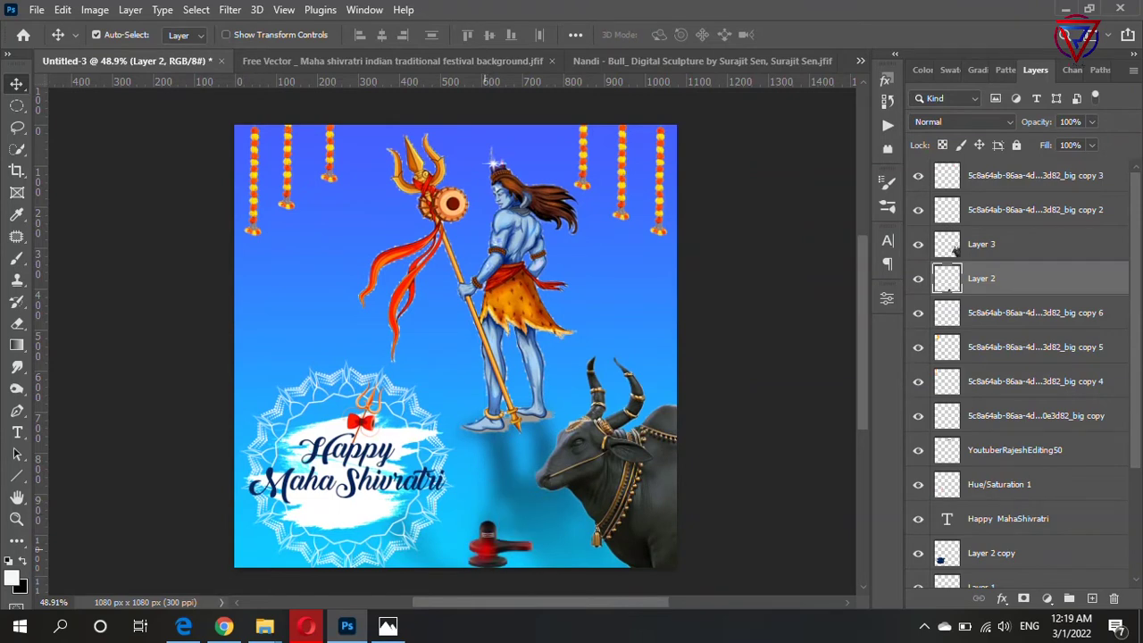
{"action": "left_click_drag", "start_coordinate": [491, 536], "coordinate": [479, 523]}
{"action": "scroll", "coordinate": [628, 465], "scroll_direction": "up", "scroll_amount": 1}
{"action": "scroll", "coordinate": [628, 465], "scroll_direction": "down", "scroll_amount": 1}
{"action": "scroll", "coordinate": [438, 399], "scroll_direction": "up", "scroll_amount": 1}
{"action": "scroll", "coordinate": [551, 354], "scroll_direction": "up", "scroll_amount": 2}
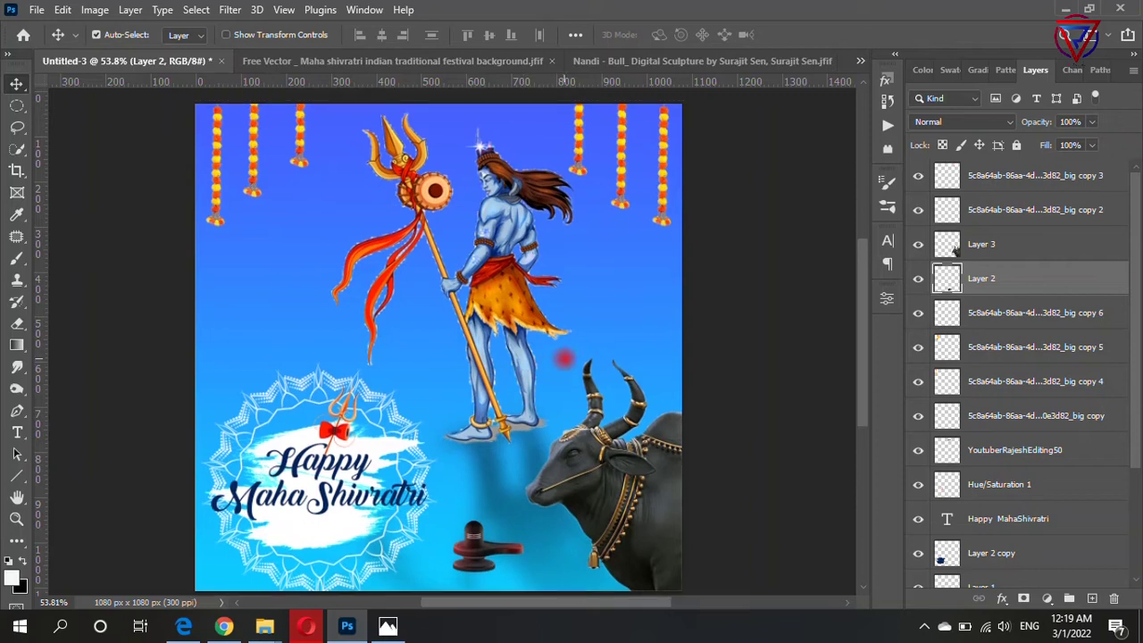
{"action": "left_click", "coordinate": [308, 397]}
{"action": "left_click_drag", "start_coordinate": [299, 397], "coordinate": [223, 125]}
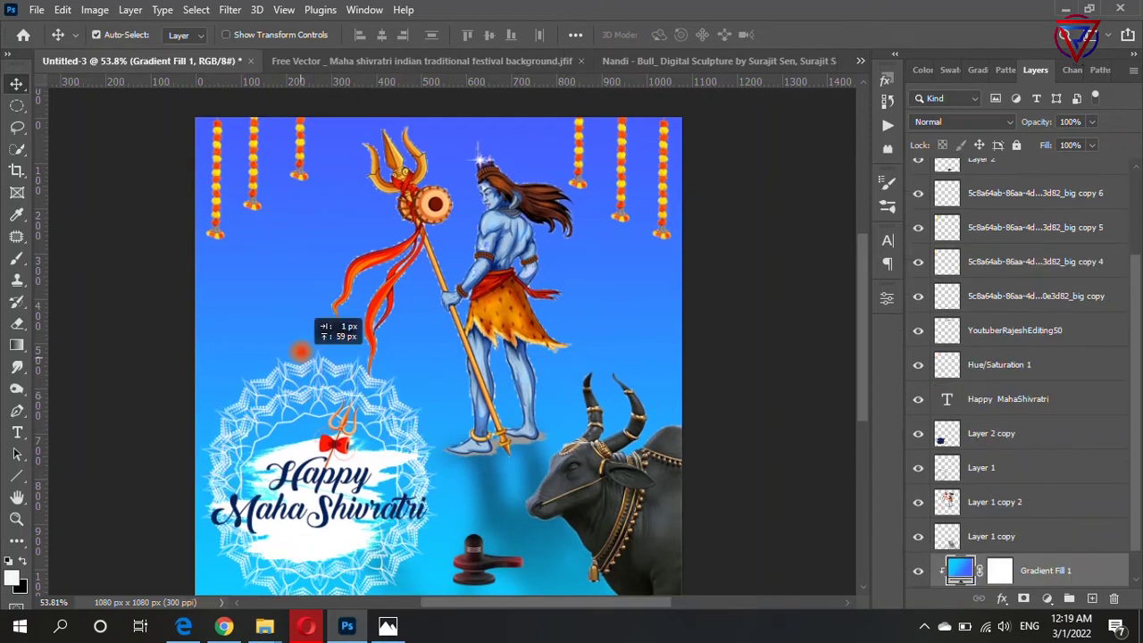
Step: Scale the duplicated mandala to about 228%, move it top-left, and fade it to very low opacity
{"action": "key", "text": "ctrl+t"}
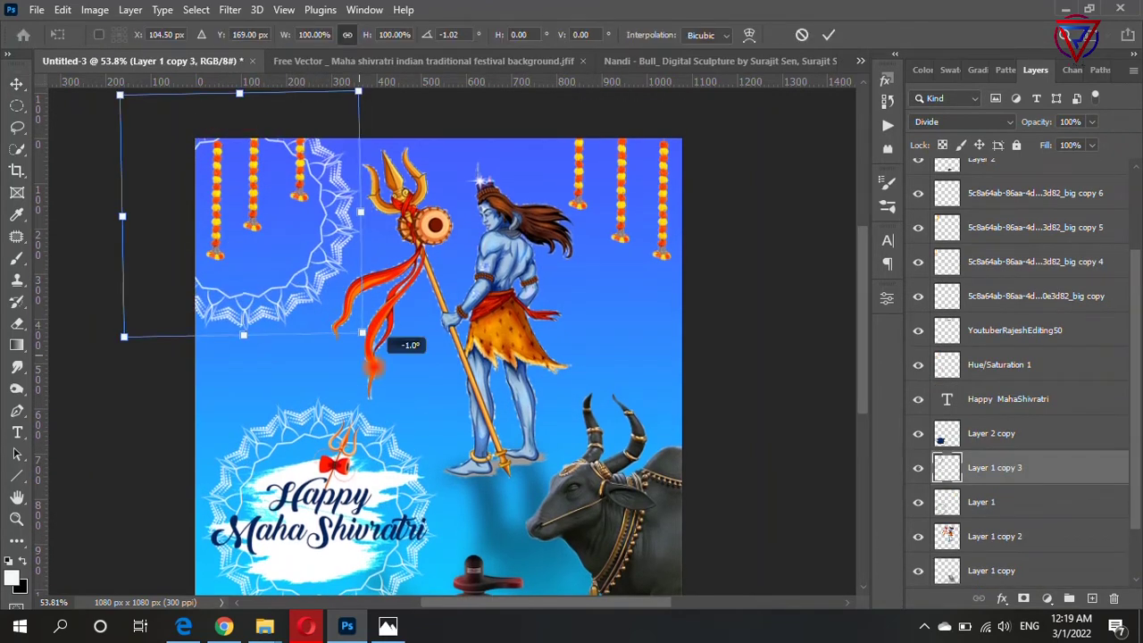
{"action": "scroll", "coordinate": [362, 346], "scroll_direction": "down", "scroll_amount": 3}
{"action": "left_click_drag", "start_coordinate": [365, 350], "coordinate": [561, 532]}
{"action": "mouse_move", "coordinate": [547, 362]}
{"action": "left_mouse_down"}
{"action": "mouse_move", "coordinate": [400, 219]}
{"action": "mouse_move", "coordinate": [386, 225]}
{"action": "left_mouse_up"}
{"action": "left_click", "coordinate": [597, 174]}
{"action": "left_click", "coordinate": [1092, 121]}
{"action": "left_click_drag", "start_coordinate": [1044, 141], "coordinate": [1030, 141]}
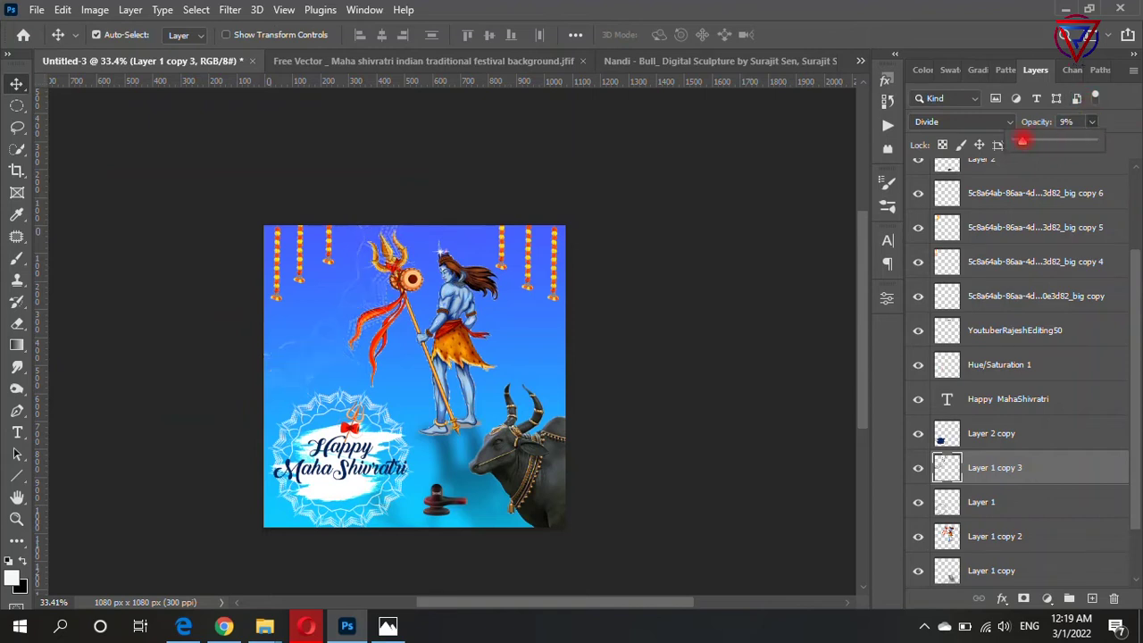
Step: Move the faint mandala copy across the background and duplicate it to another spot
{"action": "scroll", "coordinate": [343, 353], "scroll_direction": "up", "scroll_amount": 2}
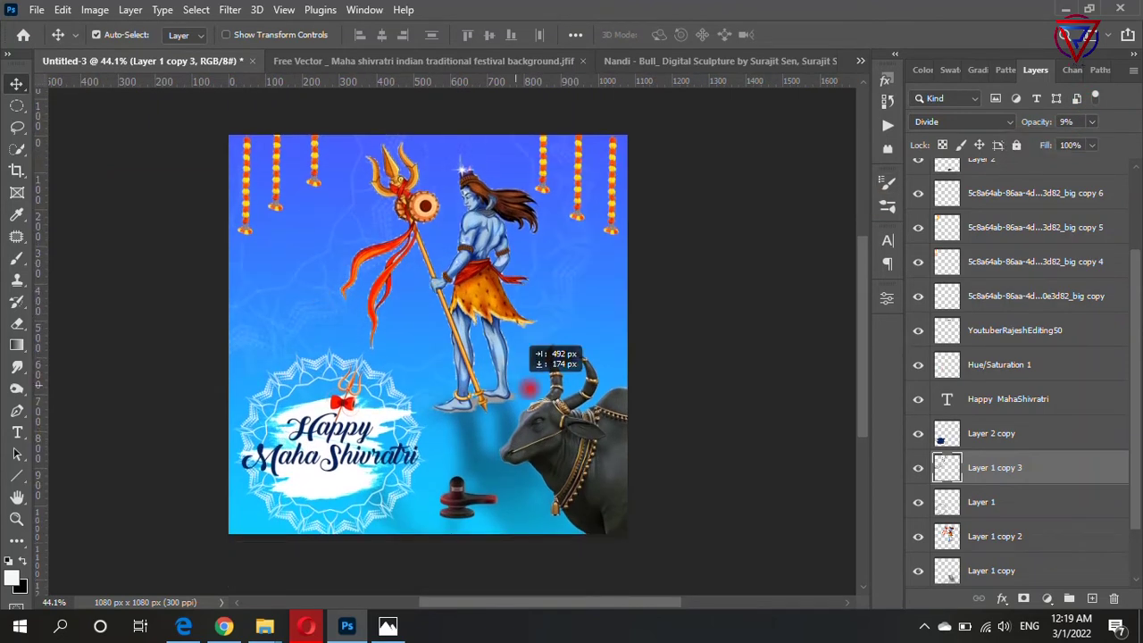
{"action": "left_click_drag", "start_coordinate": [736, 546], "coordinate": [731, 386]}
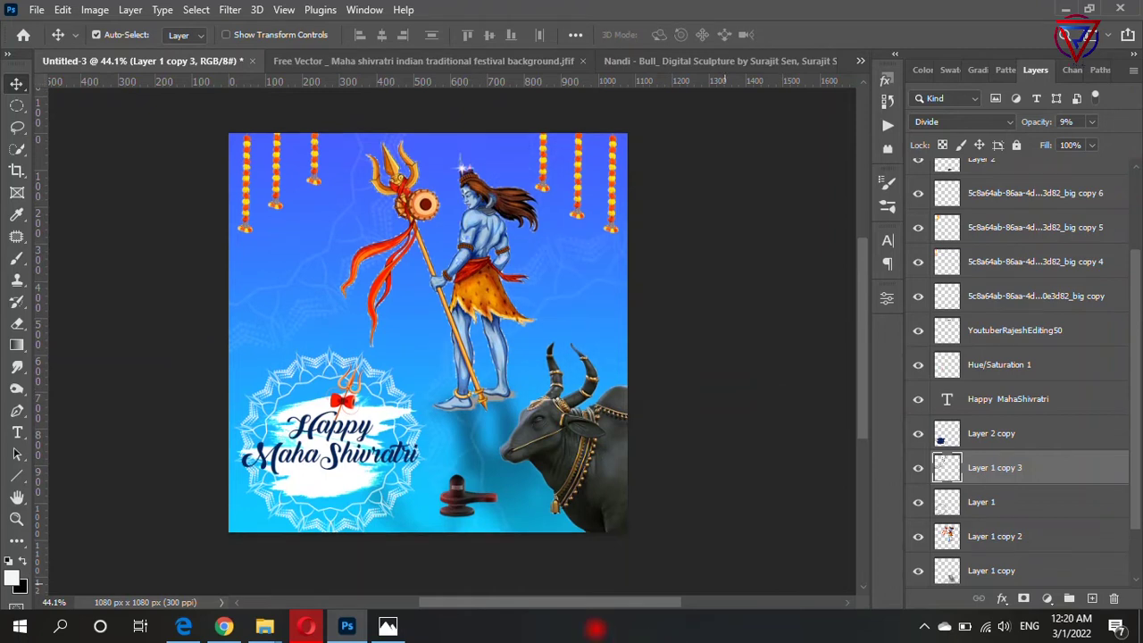
{"action": "mouse_move", "coordinate": [731, 387]}
{"action": "left_mouse_down"}
{"action": "mouse_move", "coordinate": [790, 258]}
{"action": "mouse_move", "coordinate": [776, 277]}
{"action": "left_mouse_up"}
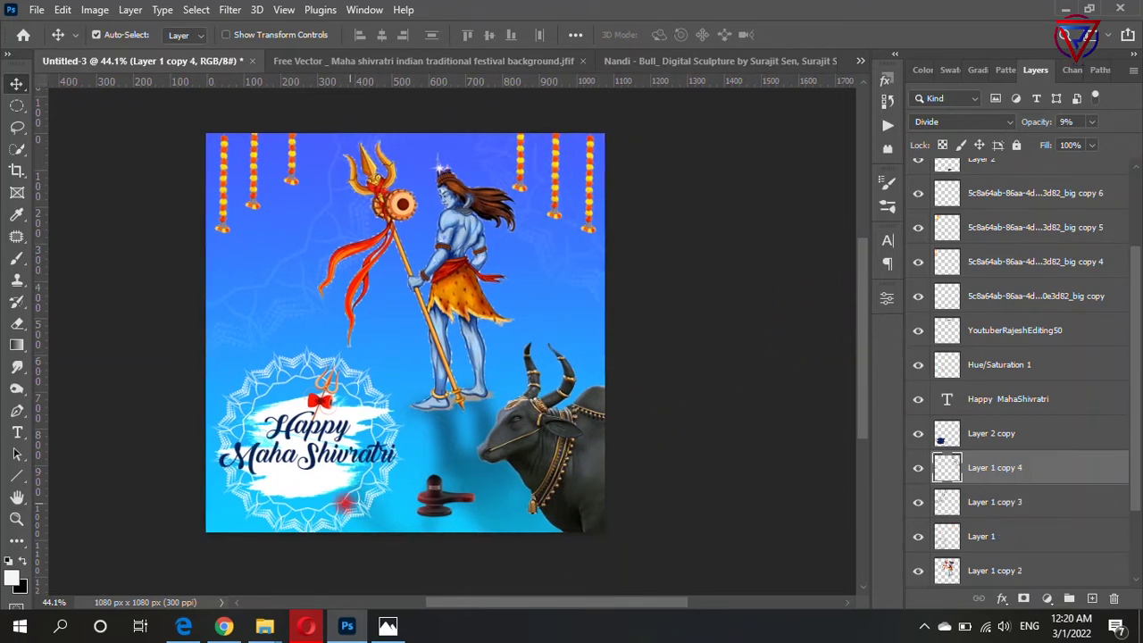
{"action": "scroll", "coordinate": [308, 482], "scroll_direction": "up", "scroll_amount": 3}
Step: Lower the main mandala frame layer (Layer 1) to 46% opacity
{"action": "left_click", "coordinate": [426, 272]}
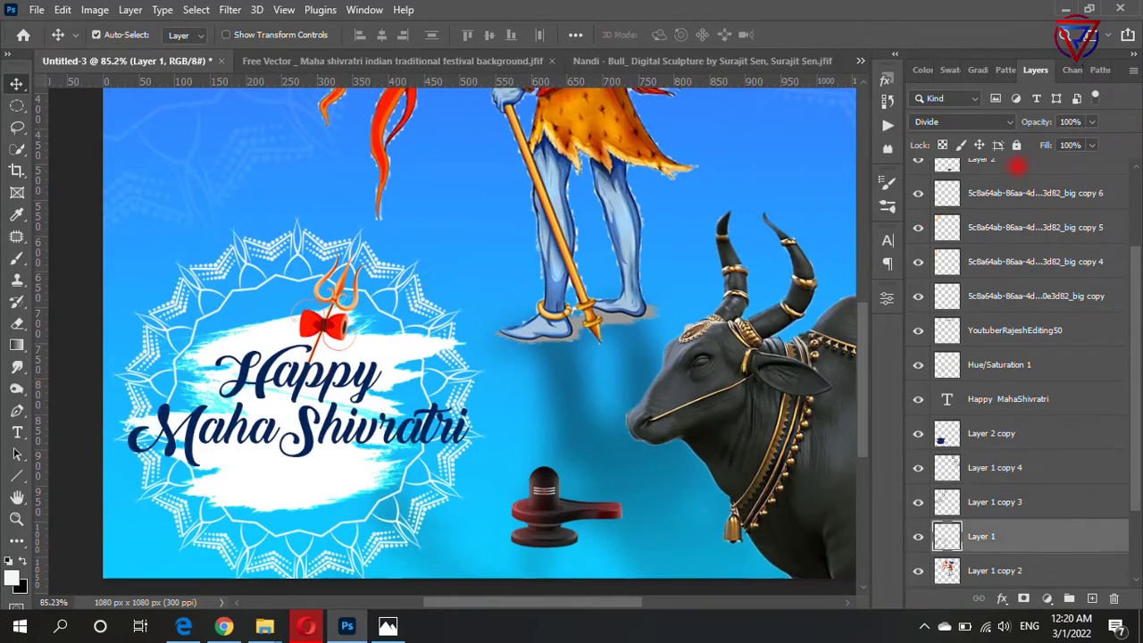
{"action": "left_click", "coordinate": [1092, 122]}
{"action": "left_click", "coordinate": [1054, 141]}
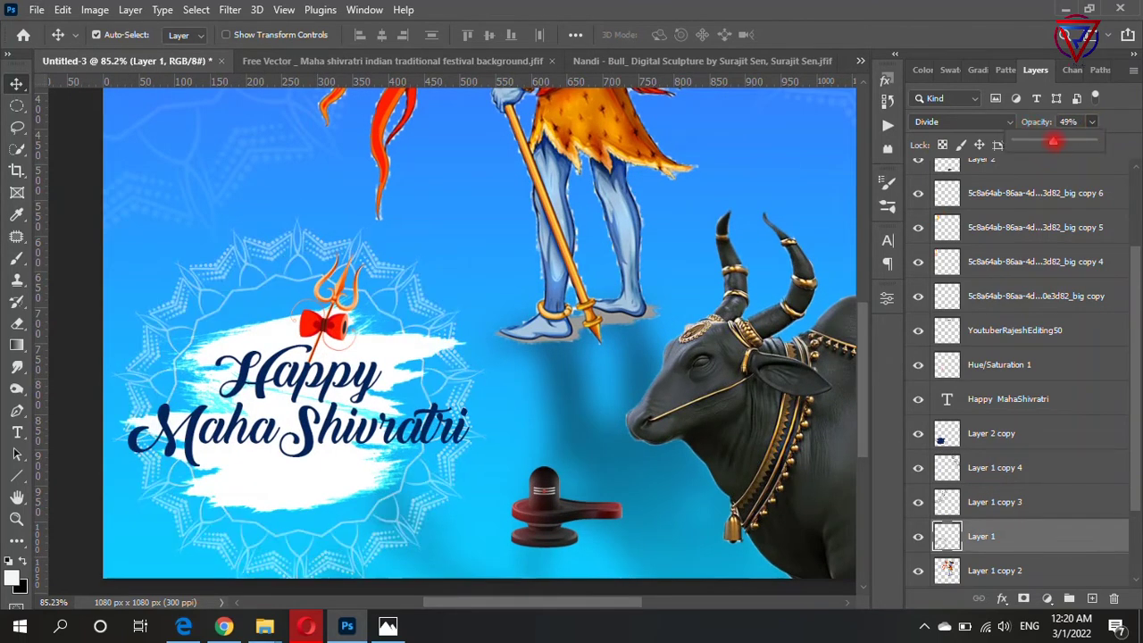
{"action": "scroll", "coordinate": [796, 228], "scroll_direction": "down", "scroll_amount": 3}
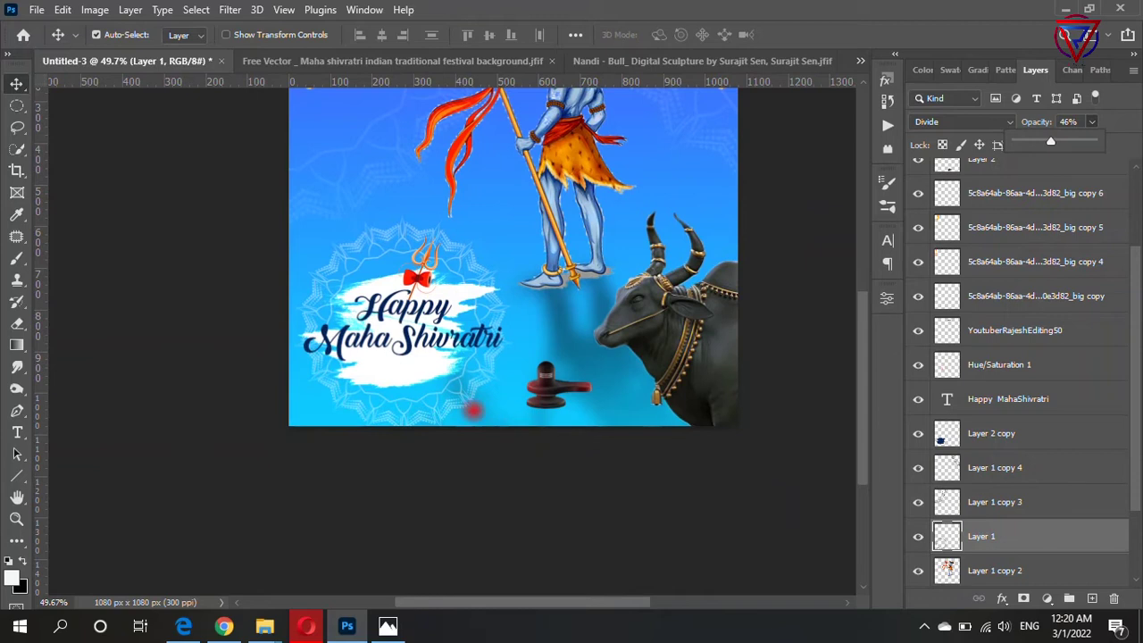
Step: Free Transform the mandala frame to about 109% and centre it behind the greeting text
{"action": "key", "text": "ctrl+t"}
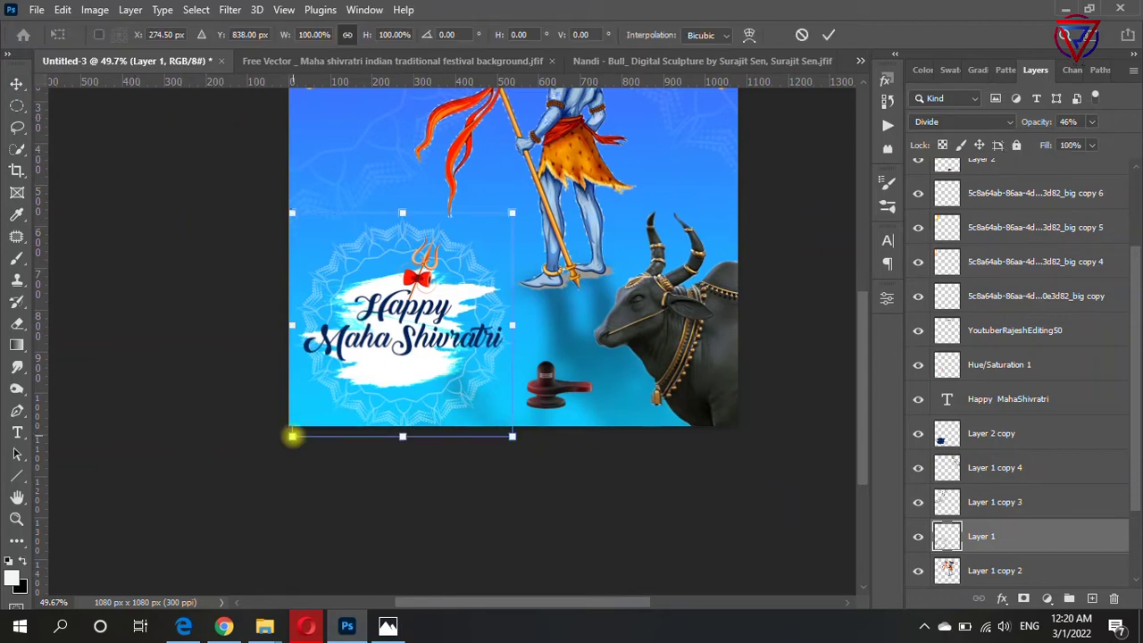
{"action": "left_click_drag", "start_coordinate": [293, 436], "coordinate": [166, 566]}
{"action": "left_click_drag", "start_coordinate": [482, 402], "coordinate": [529, 333]}
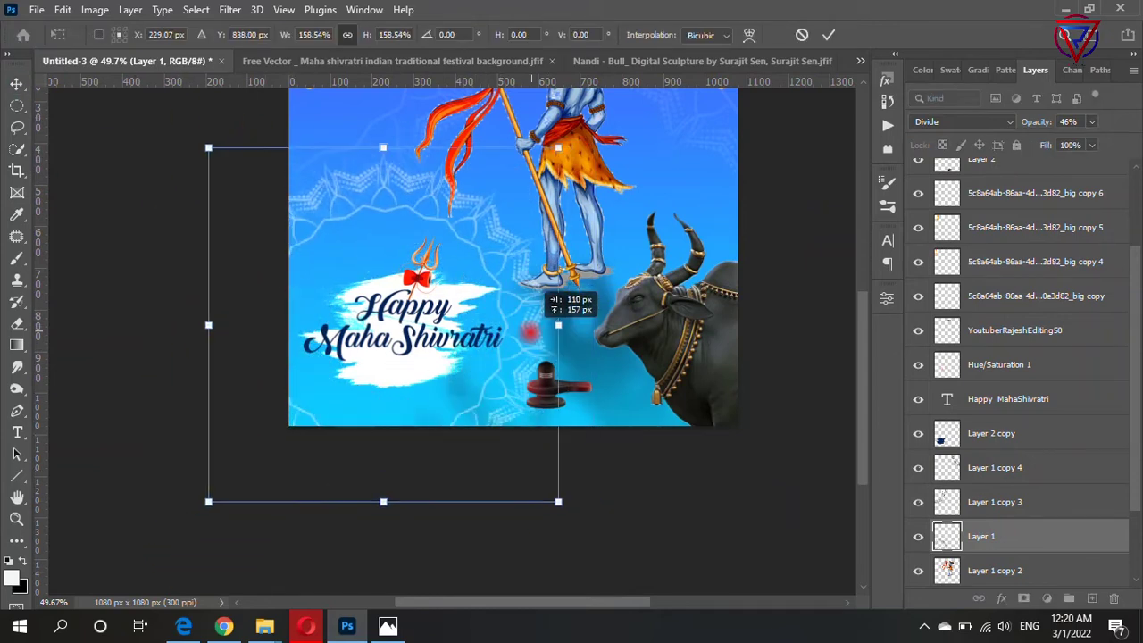
{"action": "left_click_drag", "start_coordinate": [558, 502], "coordinate": [465, 407]}
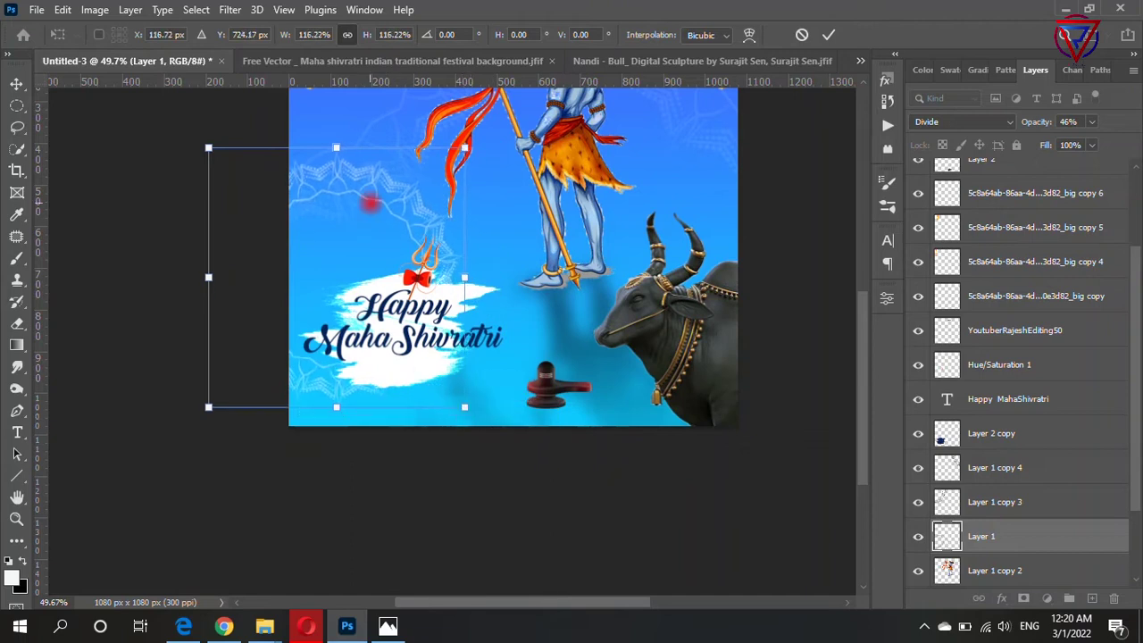
{"action": "left_click_drag", "start_coordinate": [370, 204], "coordinate": [394, 274]}
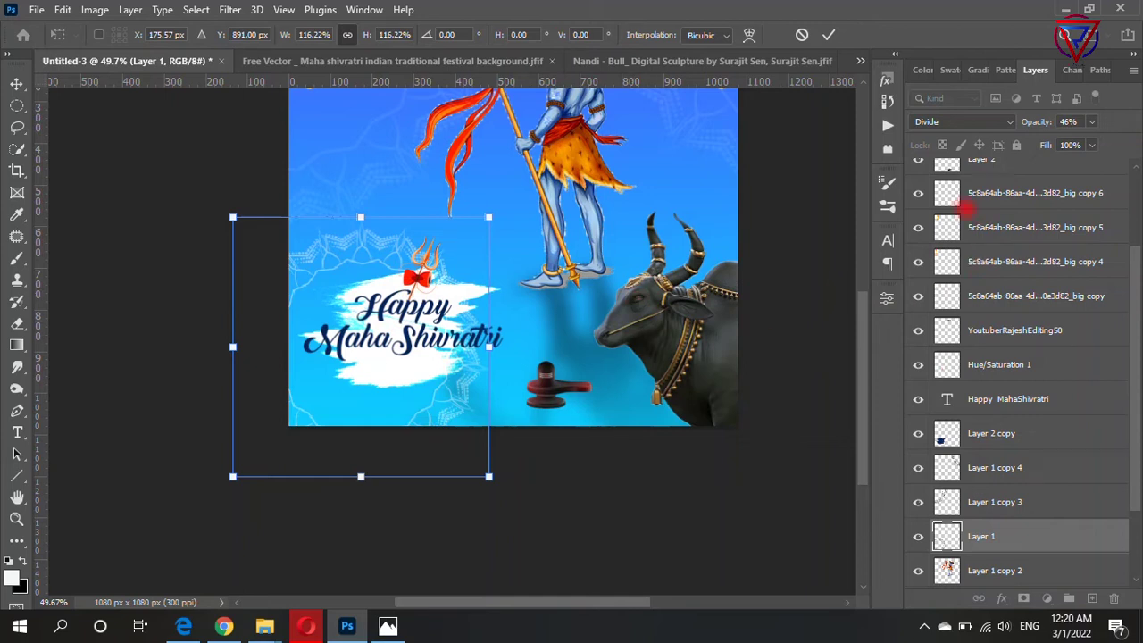
{"action": "scroll", "coordinate": [1031, 368], "scroll_direction": "down", "scroll_amount": 3}
{"action": "left_click_drag", "start_coordinate": [403, 354], "coordinate": [428, 338]}
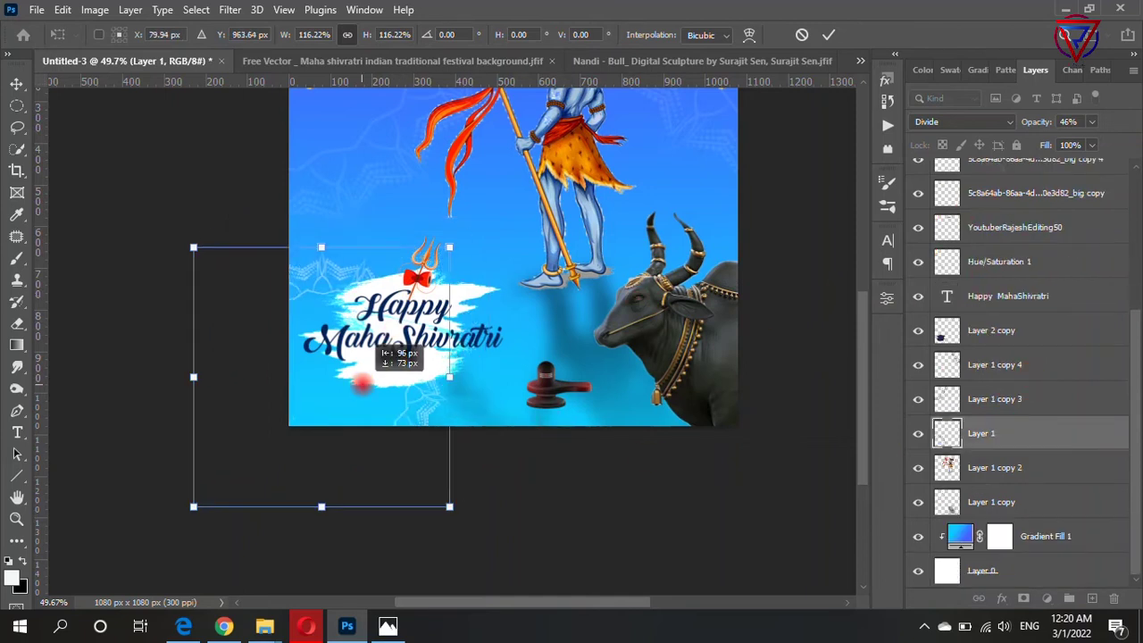
{"action": "left_click_drag", "start_coordinate": [514, 460], "coordinate": [498, 446]}
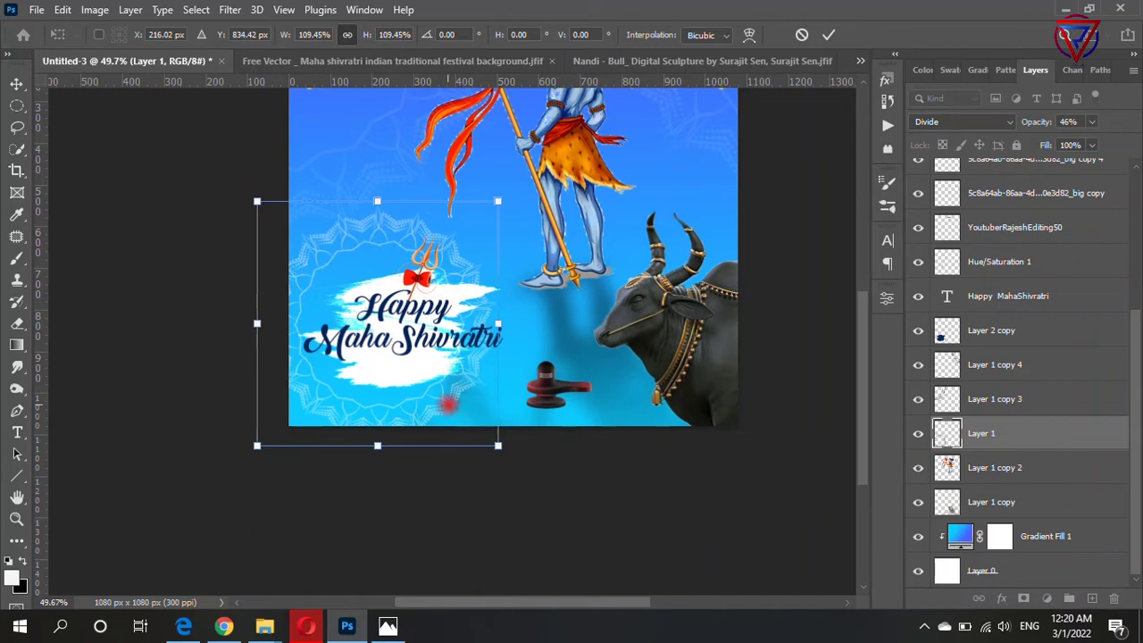
{"action": "left_click_drag", "start_coordinate": [443, 401], "coordinate": [474, 405]}
{"action": "key", "text": "Return"}
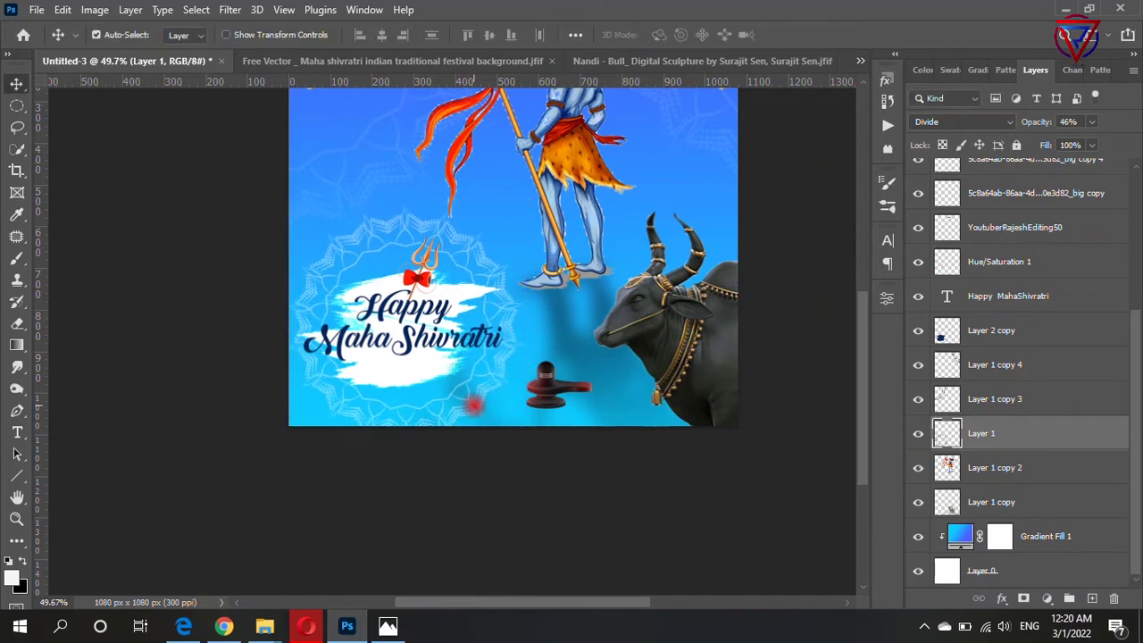
Step: Scroll the Layers panel and select the white paint patch layer, Layer 2 copy
{"action": "scroll", "coordinate": [388, 447], "scroll_direction": "down", "scroll_amount": 3}
{"action": "scroll", "coordinate": [650, 413], "scroll_direction": "up", "scroll_amount": 1}
{"action": "scroll", "coordinate": [368, 389], "scroll_direction": "up", "scroll_amount": 2}
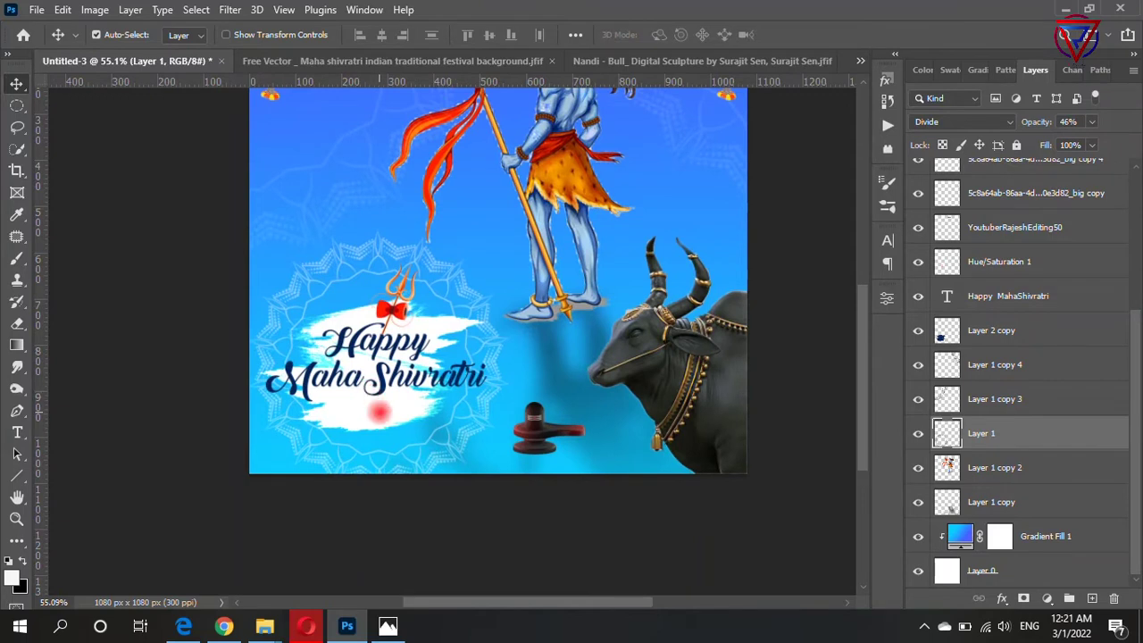
{"action": "scroll", "coordinate": [379, 411], "scroll_direction": "down", "scroll_amount": 1}
{"action": "scroll", "coordinate": [326, 430], "scroll_direction": "down", "scroll_amount": 2}
{"action": "scroll", "coordinate": [536, 433], "scroll_direction": "up", "scroll_amount": 2}
{"action": "scroll", "coordinate": [460, 312], "scroll_direction": "up", "scroll_amount": 1}
{"action": "scroll", "coordinate": [417, 483], "scroll_direction": "up", "scroll_amount": 1}
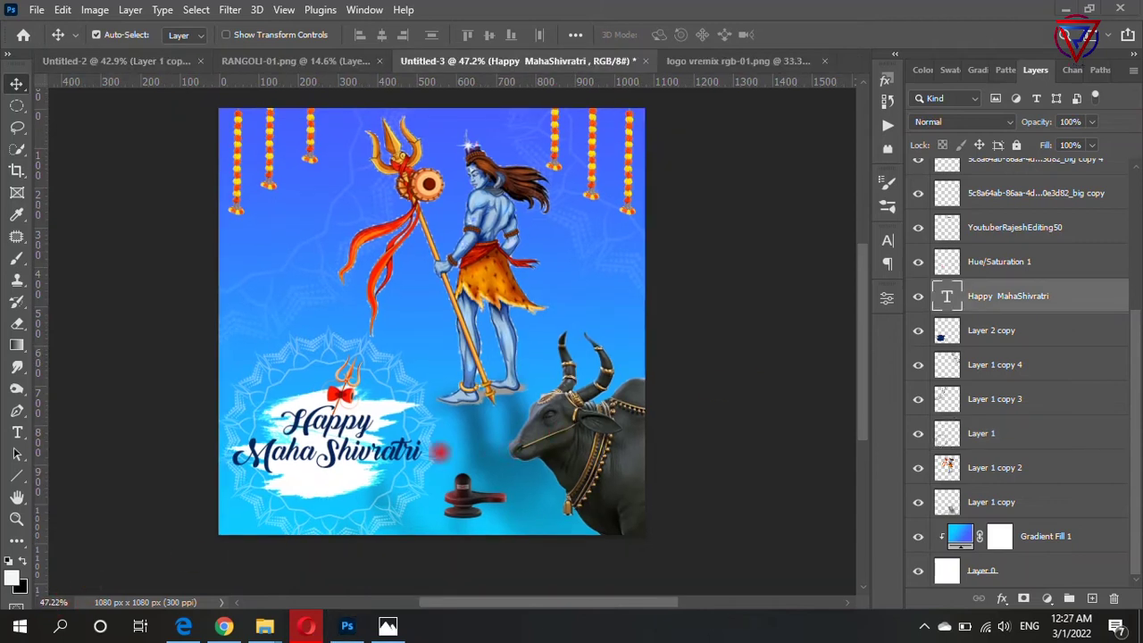
{"action": "scroll", "coordinate": [440, 453], "scroll_direction": "up", "scroll_amount": 3}
{"action": "scroll", "coordinate": [440, 453], "scroll_direction": "up", "scroll_amount": 3}
{"action": "left_click", "coordinate": [1010, 331]}
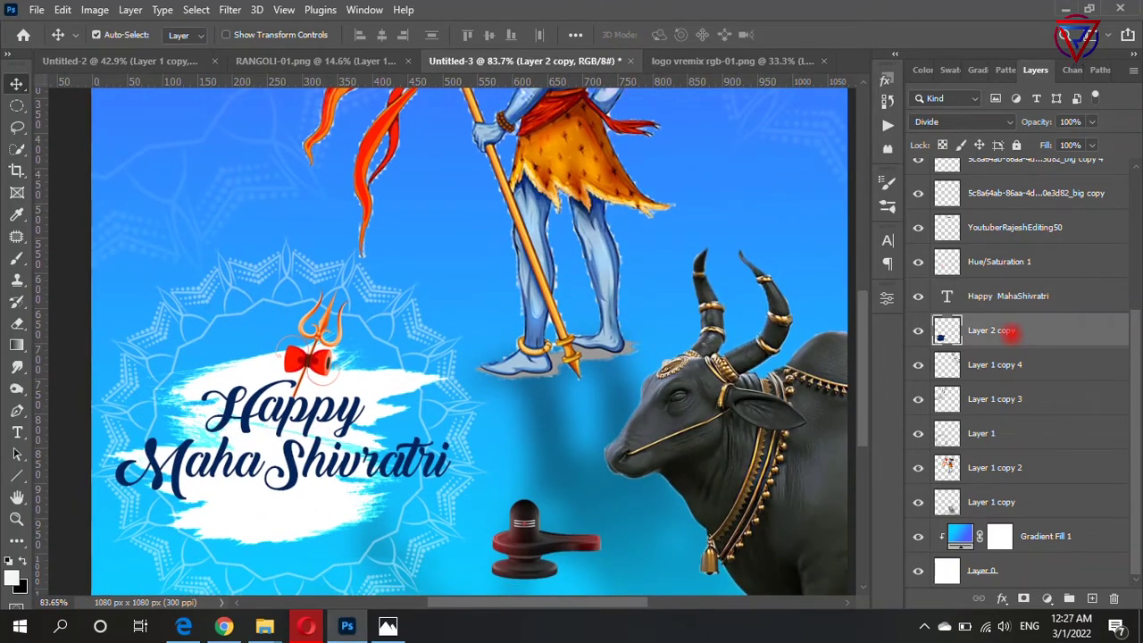
Step: Add a Drop Shadow to Layer 2 copy and Alt-drag the effect onto the Layer 1 mandala frame
{"action": "double_click", "coordinate": [1051, 339]}
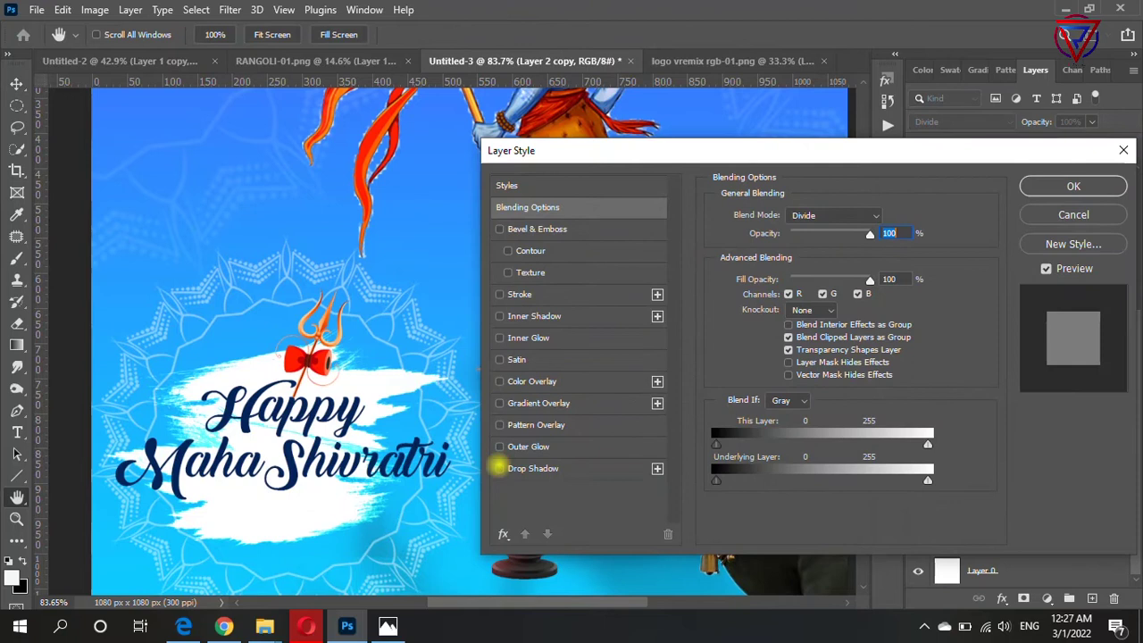
{"action": "left_click", "coordinate": [1074, 186]}
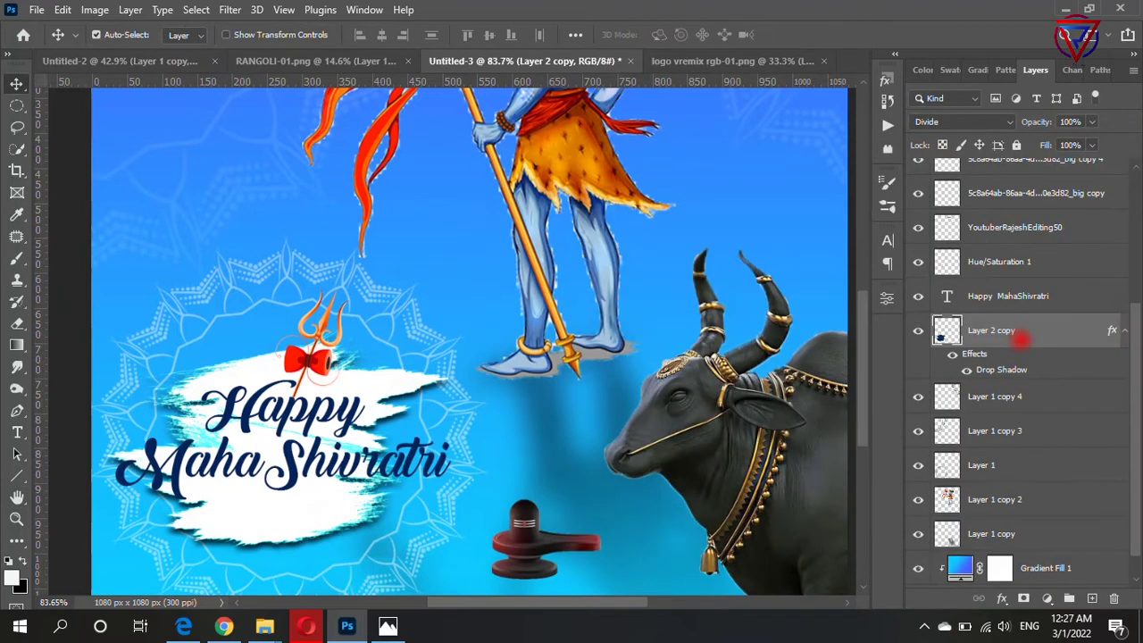
{"action": "left_click", "coordinate": [1004, 465]}
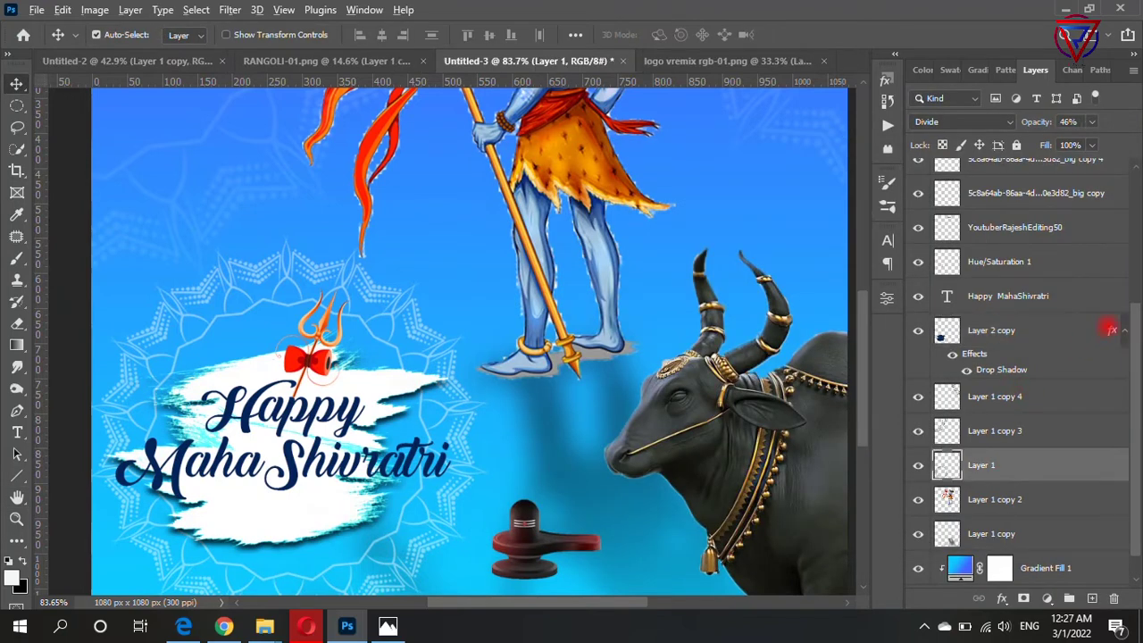
{"action": "left_click_drag", "start_coordinate": [1111, 329], "coordinate": [1110, 464]}
{"action": "scroll", "coordinate": [257, 419], "scroll_direction": "down", "scroll_amount": 4}
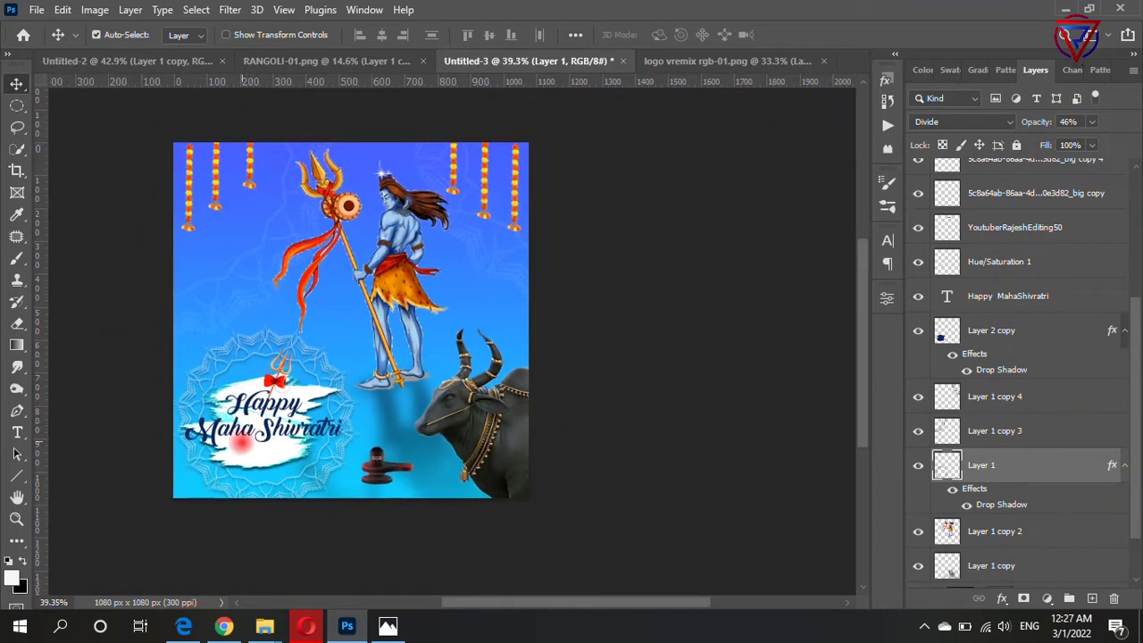
{"action": "scroll", "coordinate": [240, 446], "scroll_direction": "up", "scroll_amount": 4}
{"action": "left_click", "coordinate": [1012, 295]}
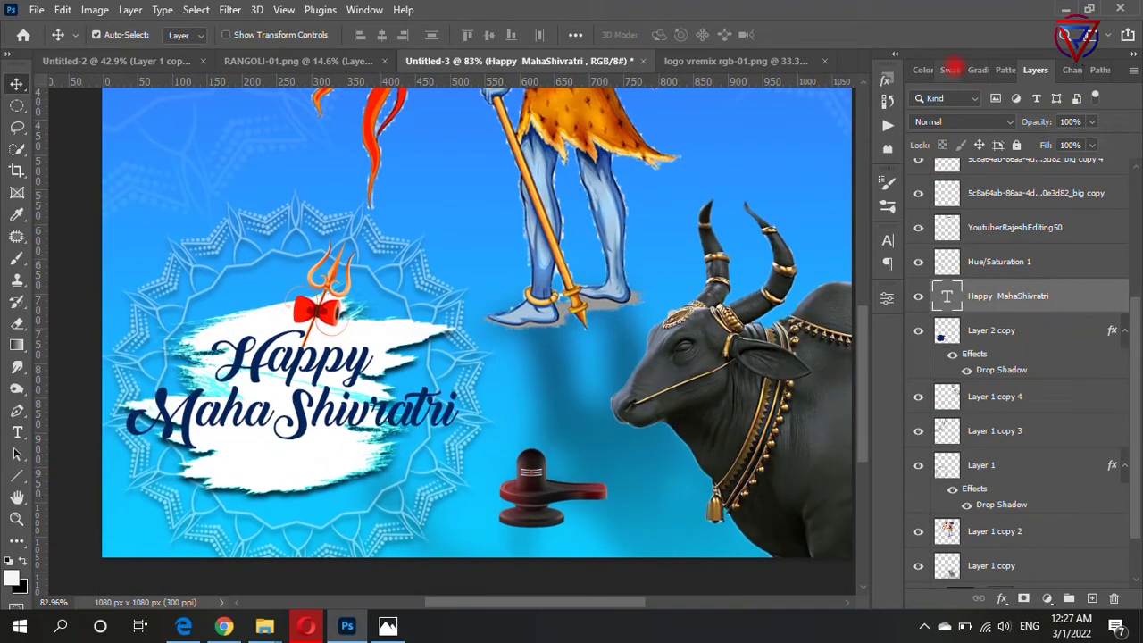
Step: Browse the gradient presets, trying blue and dark grey gradients on the greeting text
{"action": "left_click", "coordinate": [979, 70]}
{"action": "scroll", "coordinate": [983, 480], "scroll_direction": "down", "scroll_amount": 5}
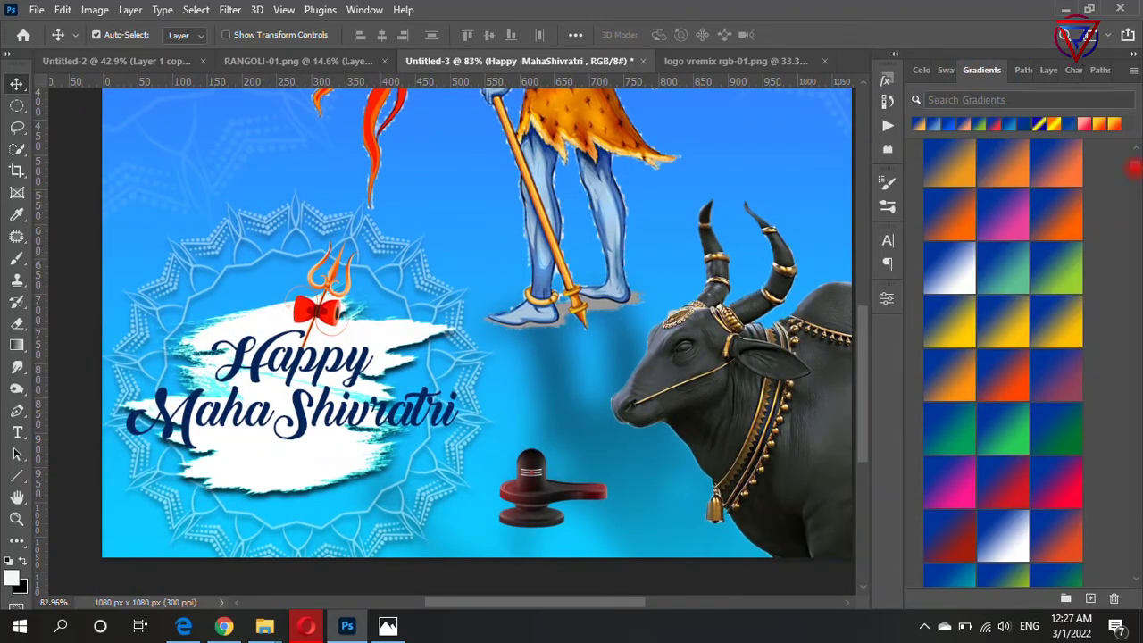
{"action": "left_click_drag", "start_coordinate": [1134, 230], "coordinate": [1131, 396]}
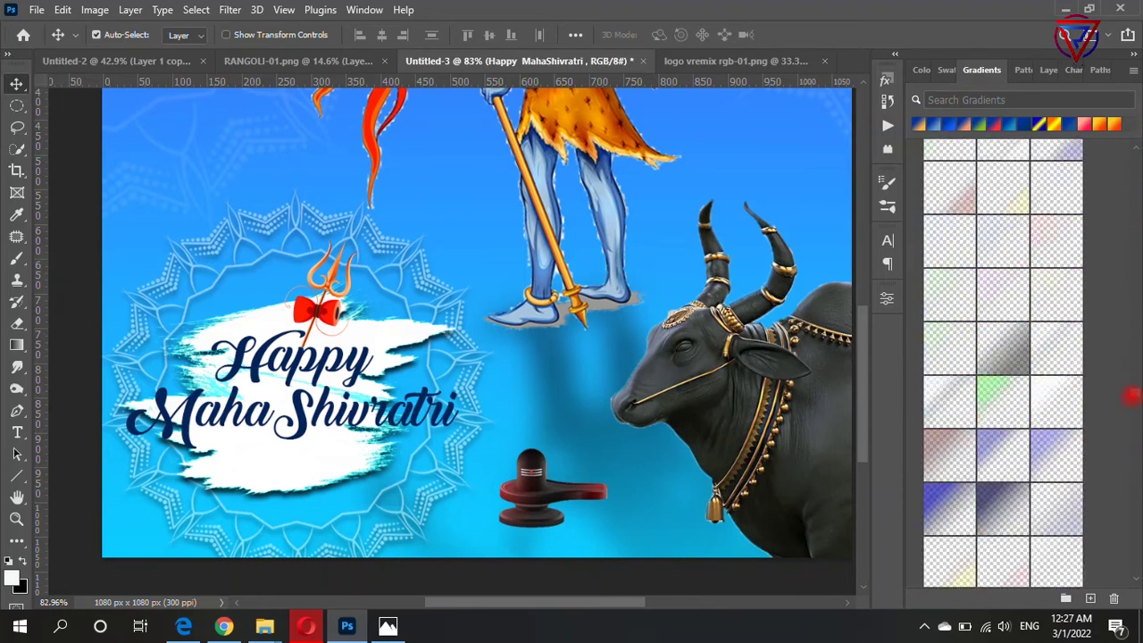
{"action": "left_click", "coordinate": [1060, 481]}
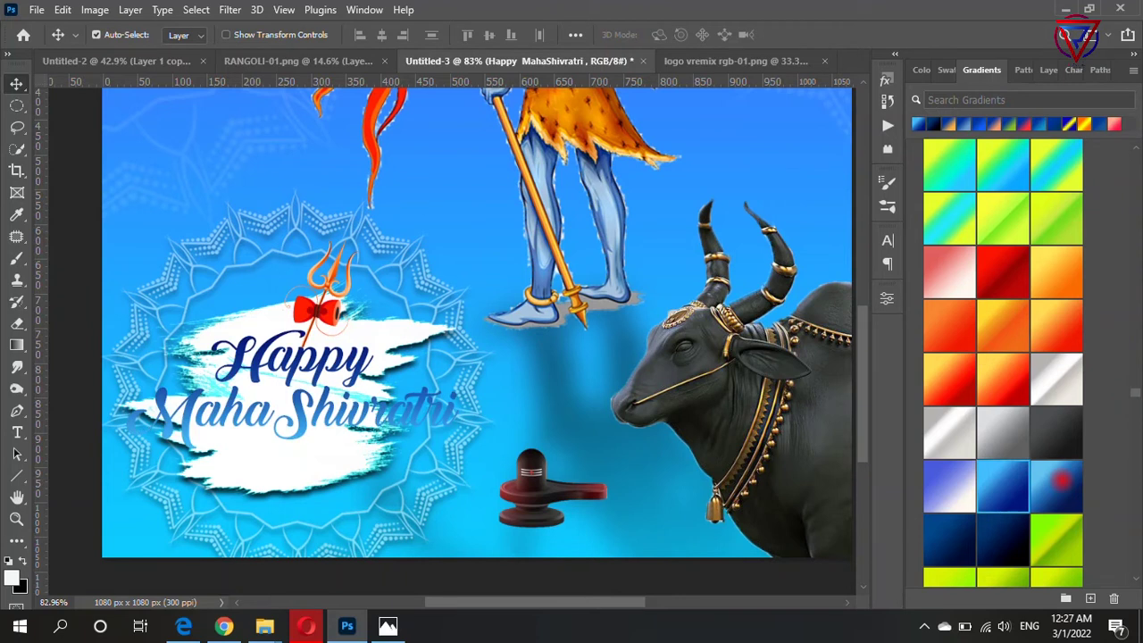
{"action": "left_click", "coordinate": [1057, 432]}
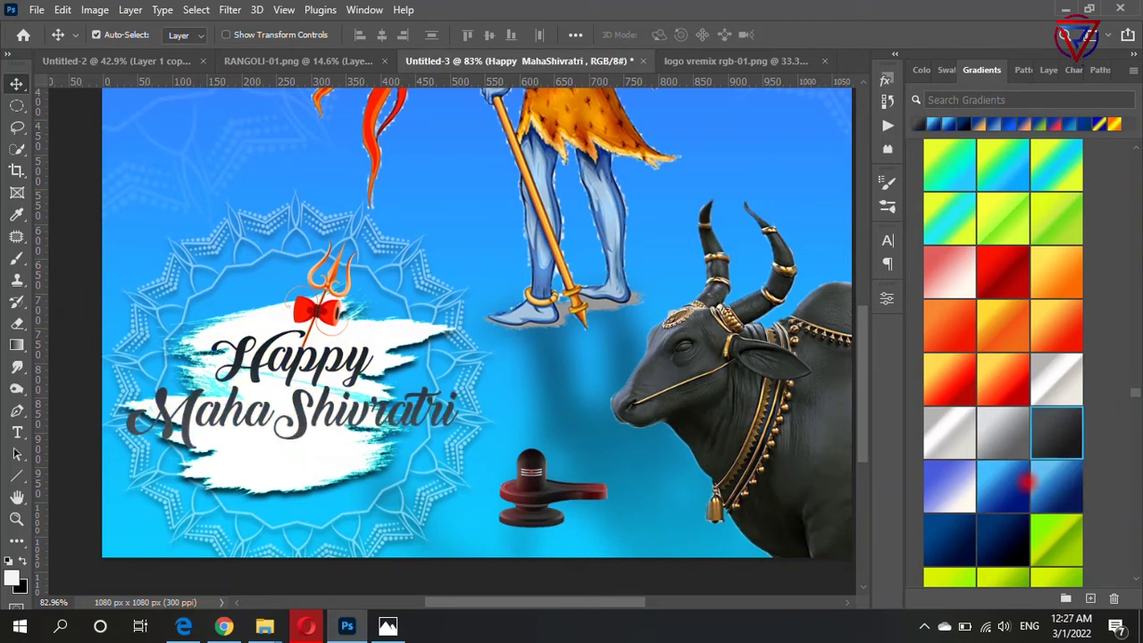
Step: Try red and orange gradients on the text, settling on a red-orange gradient
{"action": "scroll", "coordinate": [1056, 433], "scroll_direction": "down", "scroll_amount": 1}
{"action": "left_click", "coordinate": [1003, 204]}
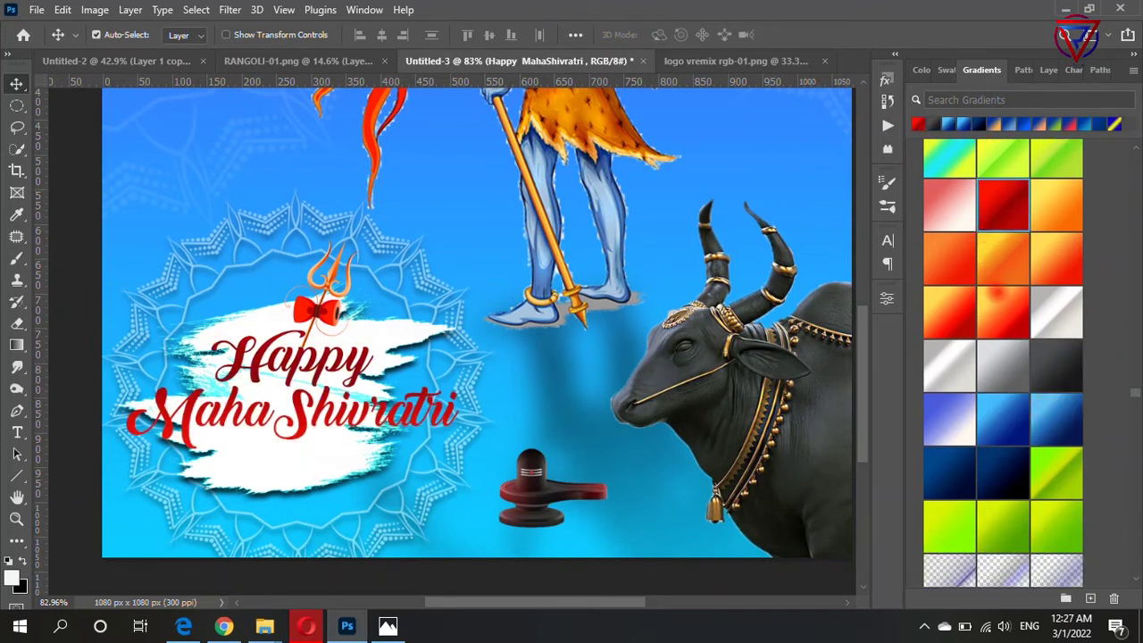
{"action": "left_click", "coordinate": [998, 295]}
{"action": "scroll", "coordinate": [976, 472], "scroll_direction": "down", "scroll_amount": 1}
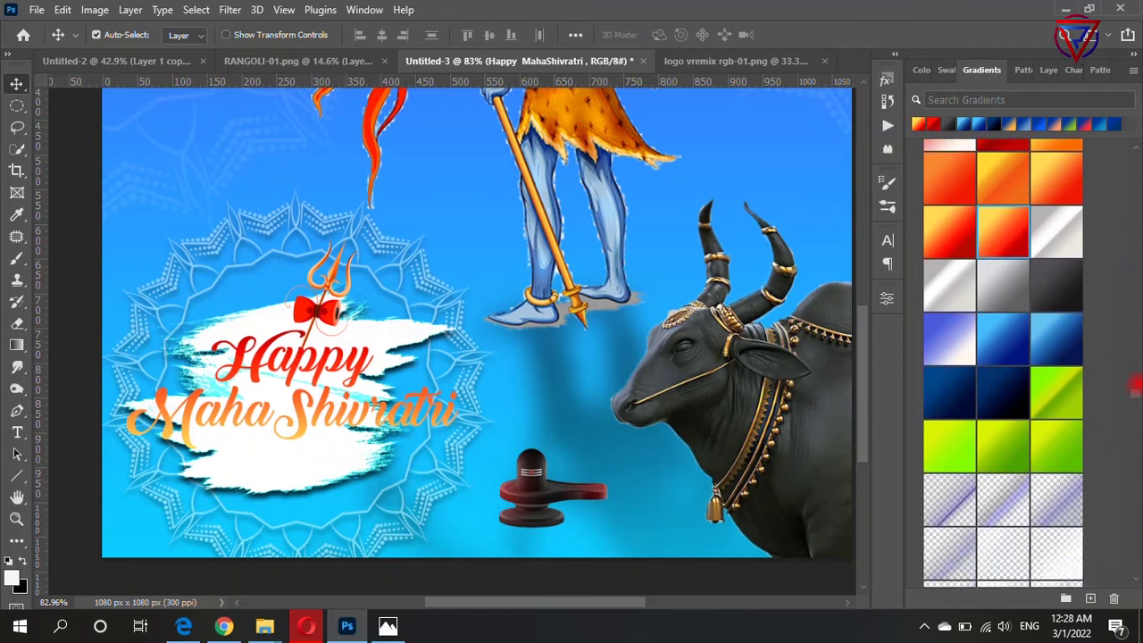
{"action": "left_click_drag", "start_coordinate": [1134, 384], "coordinate": [1135, 497]}
{"action": "left_click", "coordinate": [950, 268]}
{"action": "scroll", "coordinate": [980, 498], "scroll_direction": "down", "scroll_amount": 1}
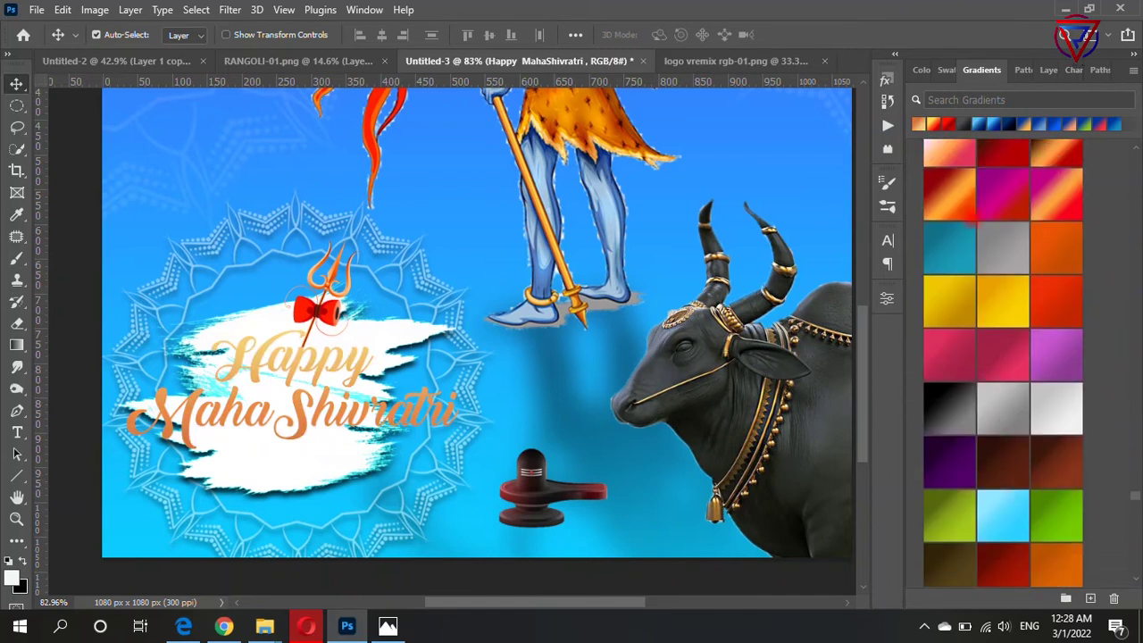
{"action": "left_click", "coordinate": [949, 206]}
{"action": "left_click", "coordinate": [1050, 69]}
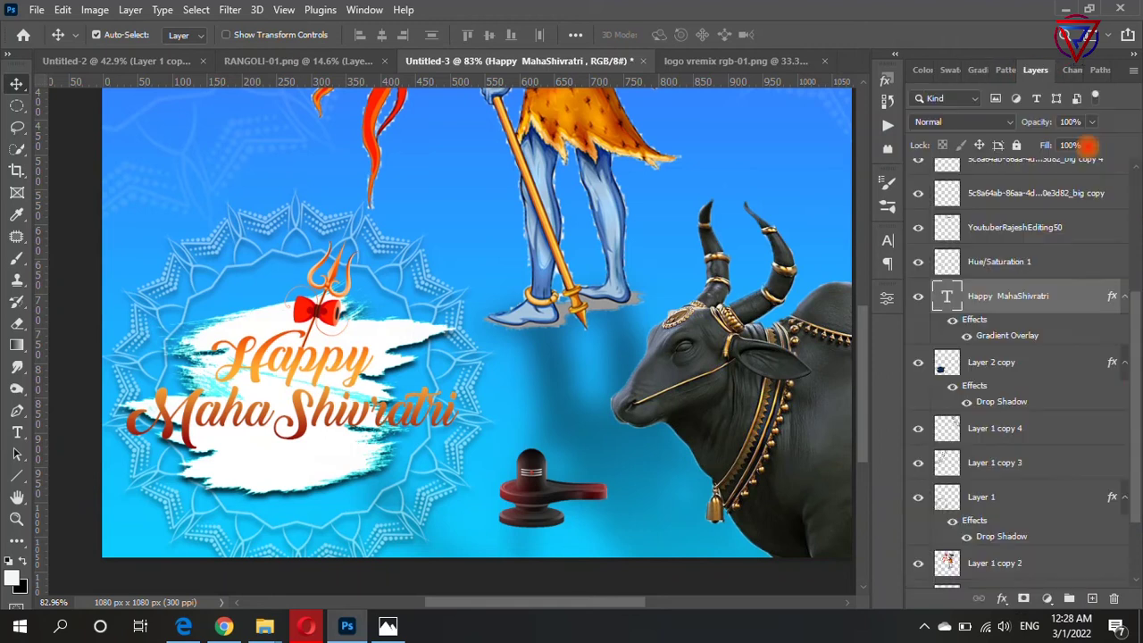
Step: Undo the accidental effect move and give the greeting text an 85% opacity Drop Shadow
{"action": "left_click_drag", "start_coordinate": [1111, 361], "coordinate": [1092, 300]}
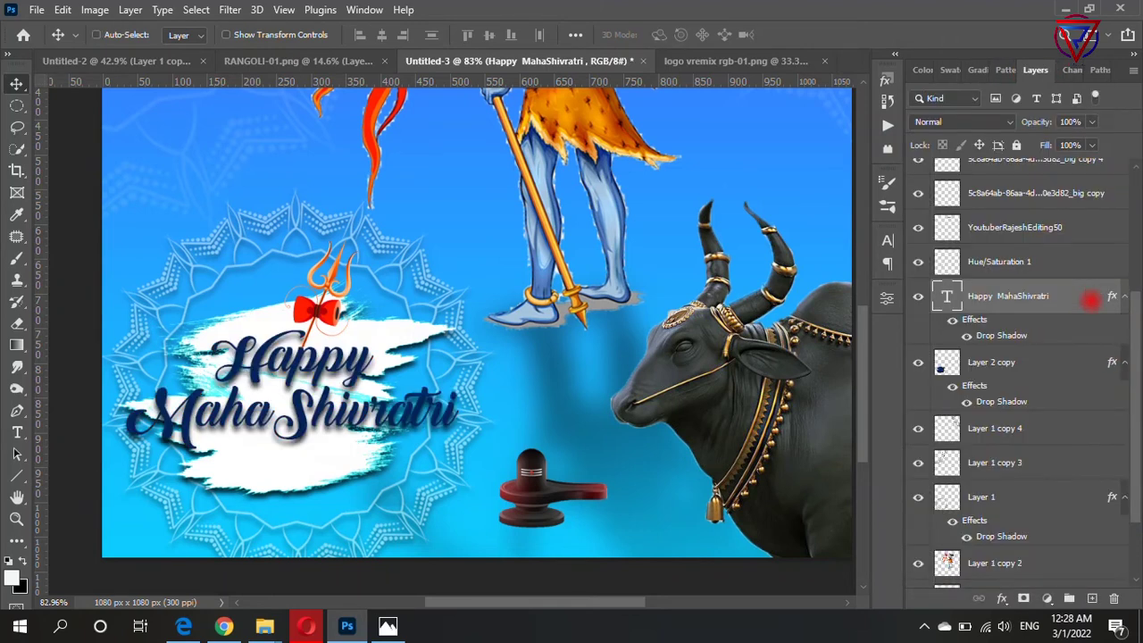
{"action": "key", "text": "ctrl+z"}
{"action": "double_click", "coordinate": [1055, 291]}
{"action": "left_click", "coordinate": [533, 468]}
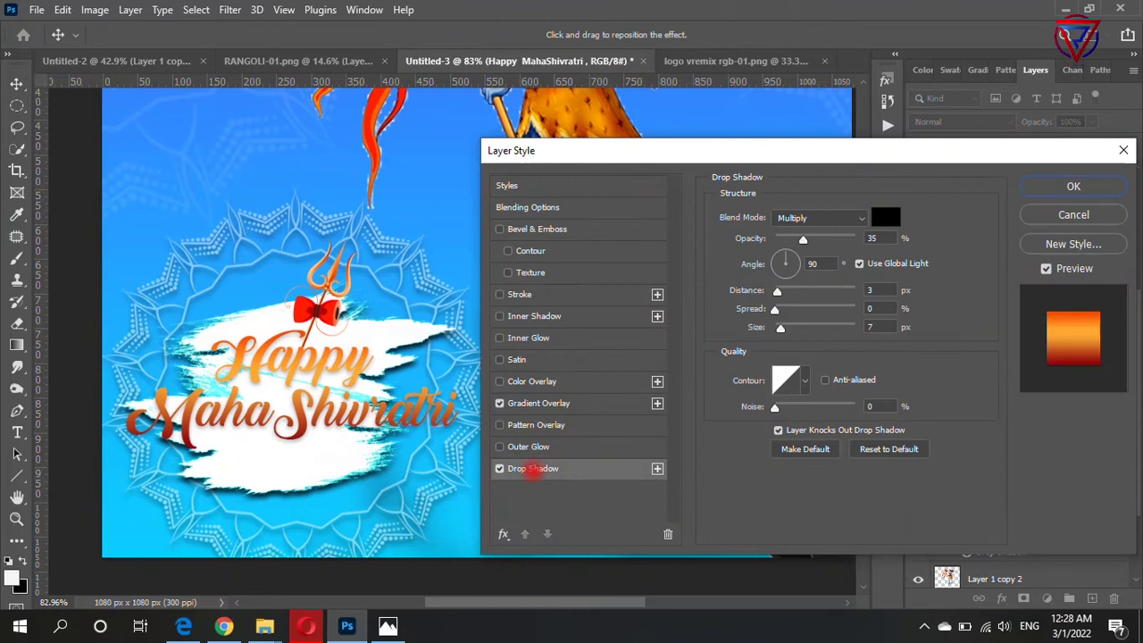
{"action": "left_click_drag", "start_coordinate": [829, 238], "coordinate": [841, 240]}
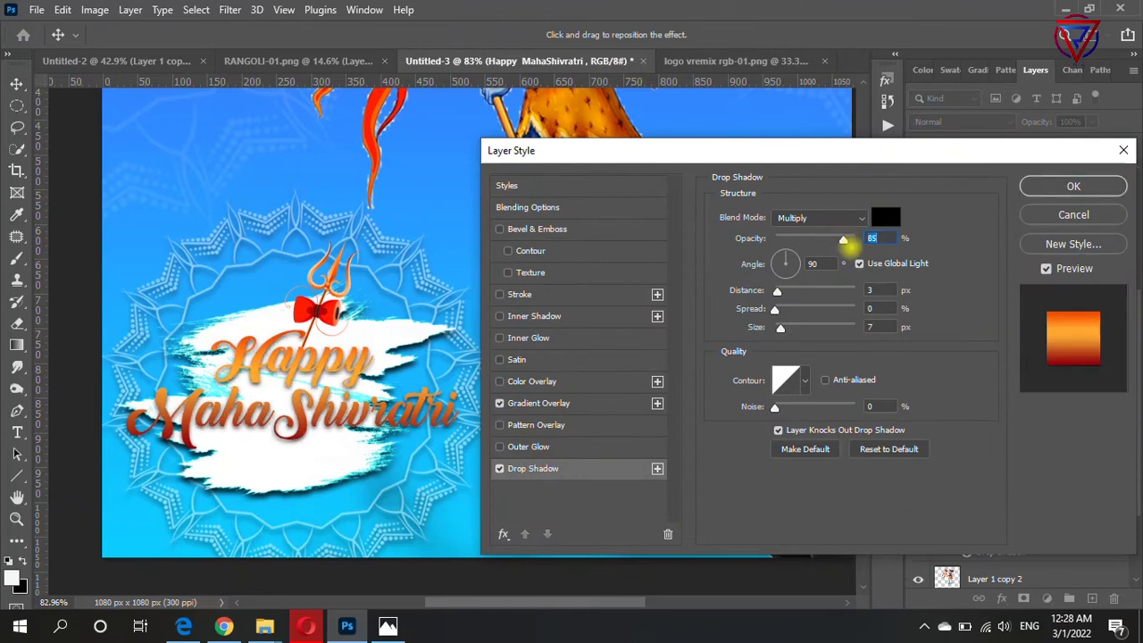
Step: Set the text shadow to 2 px distance, 9% spread and 9 px size, and confirm
{"action": "scroll", "coordinate": [886, 290], "scroll_direction": "up", "scroll_amount": 4}
{"action": "left_click", "coordinate": [885, 326]}
{"action": "scroll", "coordinate": [887, 327], "scroll_direction": "up", "scroll_amount": 4}
{"action": "left_click", "coordinate": [881, 288]}
{"action": "scroll", "coordinate": [880, 287], "scroll_direction": "down", "scroll_amount": 5}
{"action": "left_click", "coordinate": [881, 327]}
{"action": "scroll", "coordinate": [881, 327], "scroll_direction": "down", "scroll_amount": 3}
{"action": "scroll", "coordinate": [881, 327], "scroll_direction": "up", "scroll_amount": 1}
{"action": "left_click", "coordinate": [884, 308]}
{"action": "scroll", "coordinate": [884, 308], "scroll_direction": "up", "scroll_amount": 7}
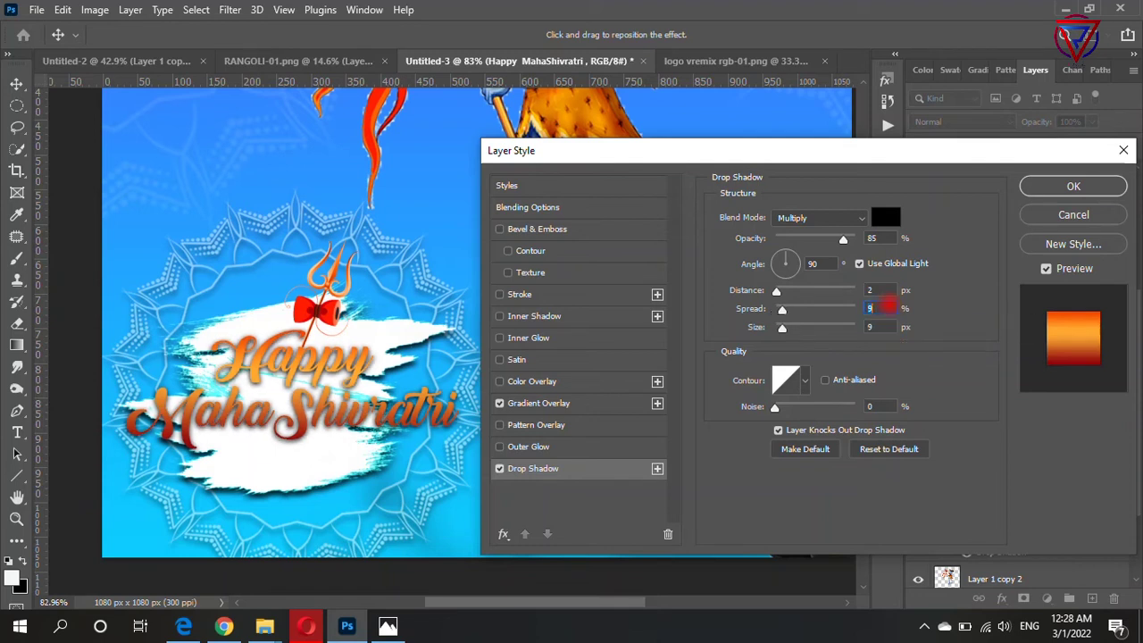
{"action": "left_click", "coordinate": [1073, 186]}
{"action": "scroll", "coordinate": [731, 452], "scroll_direction": "down", "scroll_amount": 3}
{"action": "scroll", "coordinate": [731, 453], "scroll_direction": "up", "scroll_amount": 1}
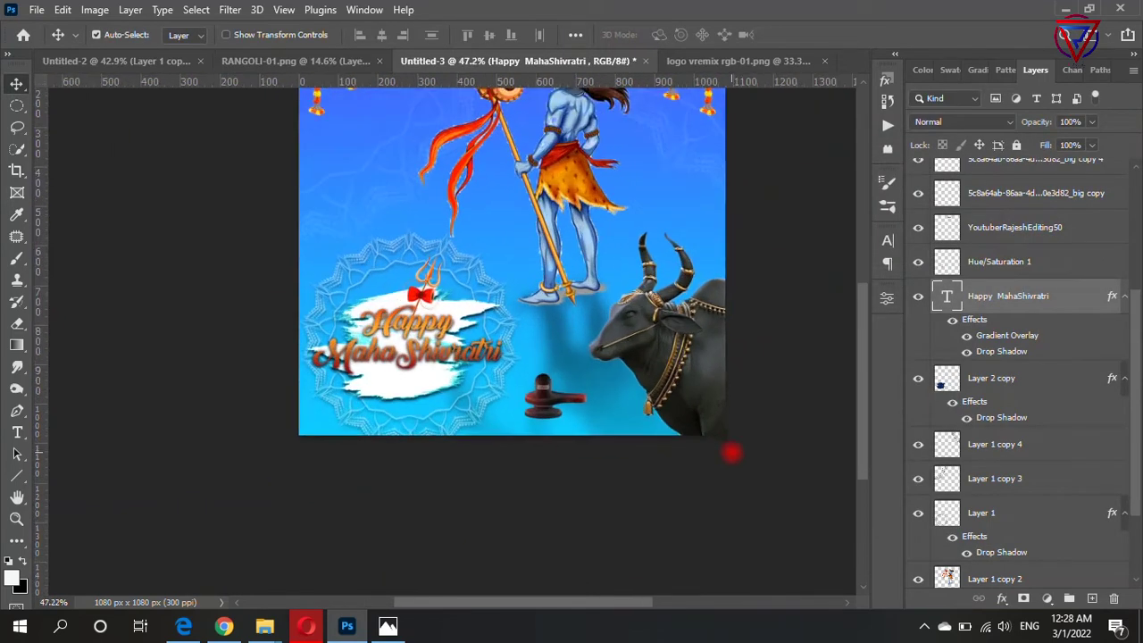
{"action": "scroll", "coordinate": [730, 453], "scroll_direction": "up", "scroll_amount": 1}
{"action": "key", "text": "ctrl+shift+alt+n"}
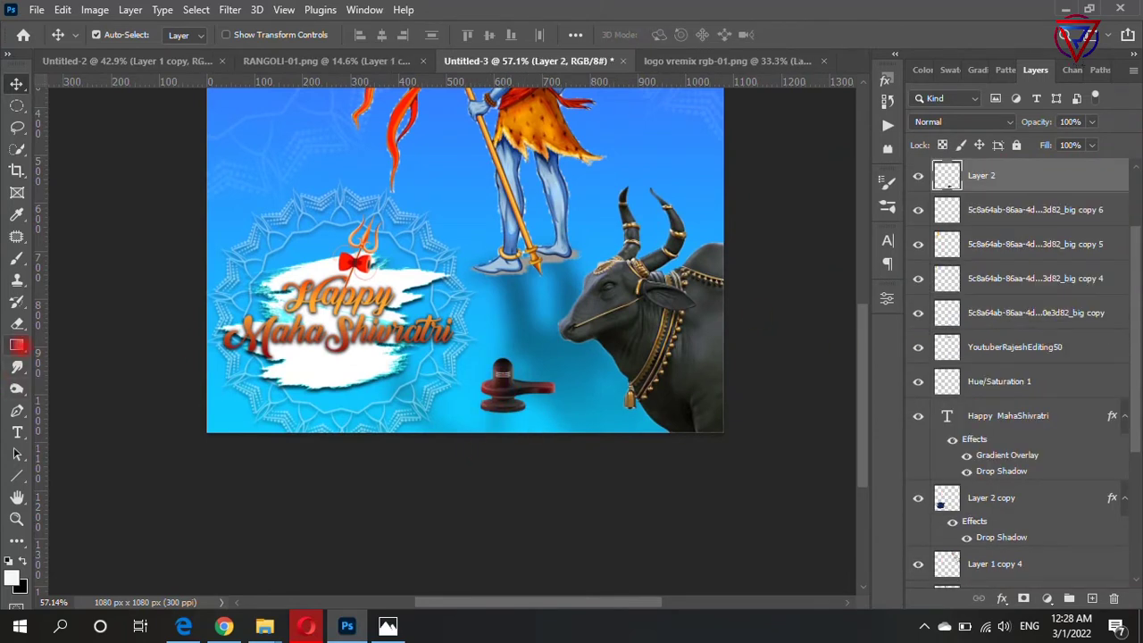
Step: Switch to the Brush tool with black foreground and a Soft Round tip
{"action": "left_click", "coordinate": [17, 258]}
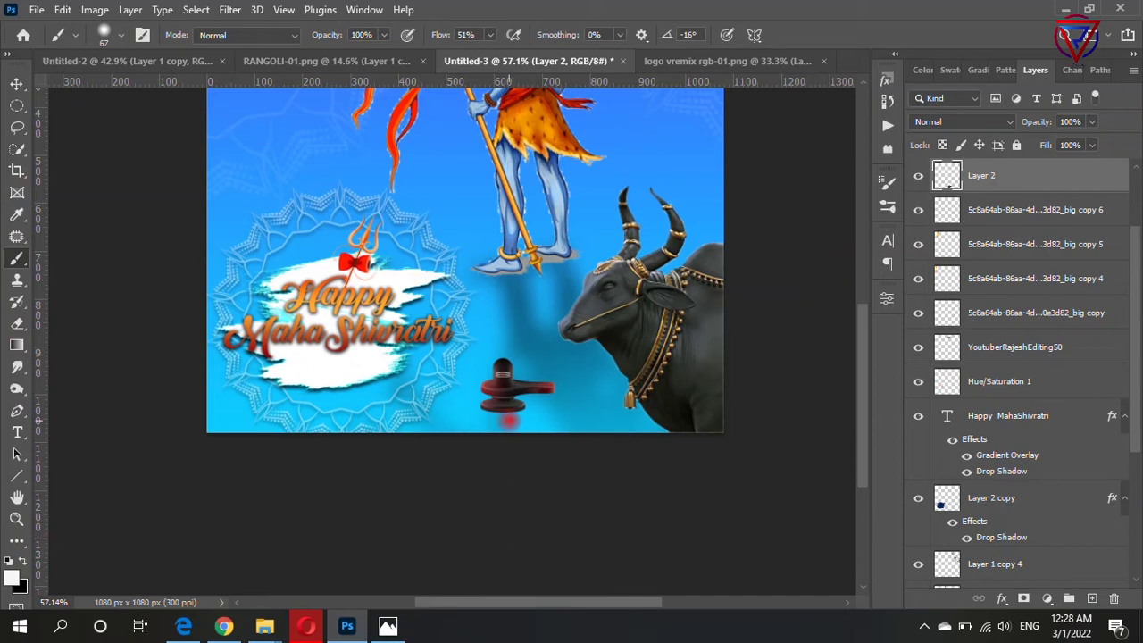
{"action": "left_click", "coordinate": [23, 560]}
{"action": "left_click", "coordinate": [490, 35]}
{"action": "left_click_drag", "start_coordinate": [491, 55], "coordinate": [474, 54]}
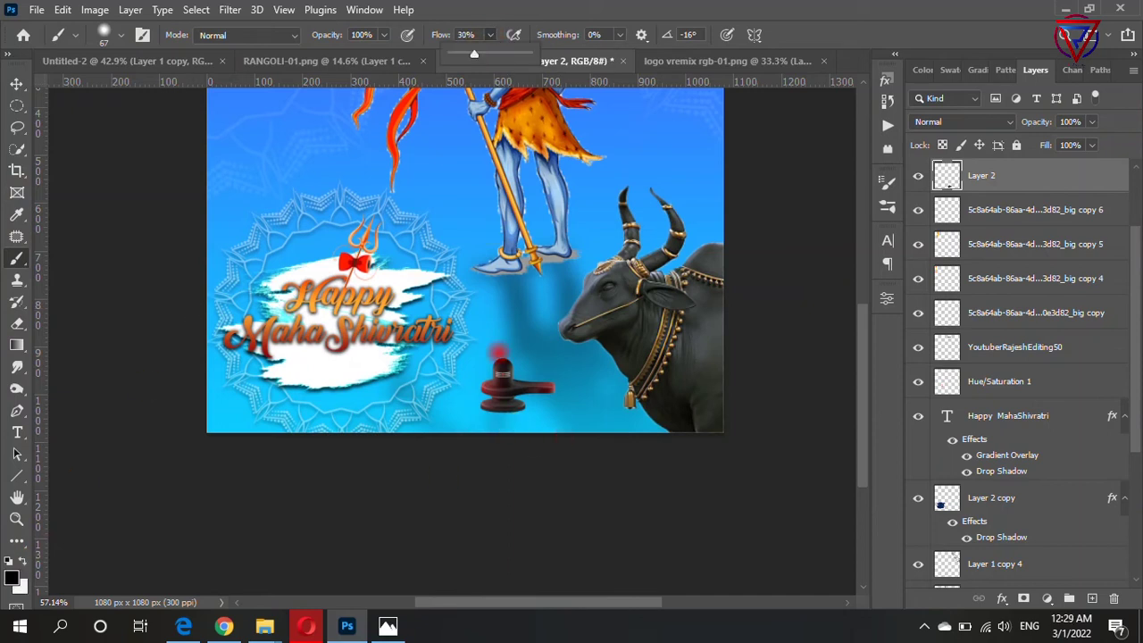
{"action": "right_click", "coordinate": [527, 472]}
{"action": "right_click", "coordinate": [534, 429]}
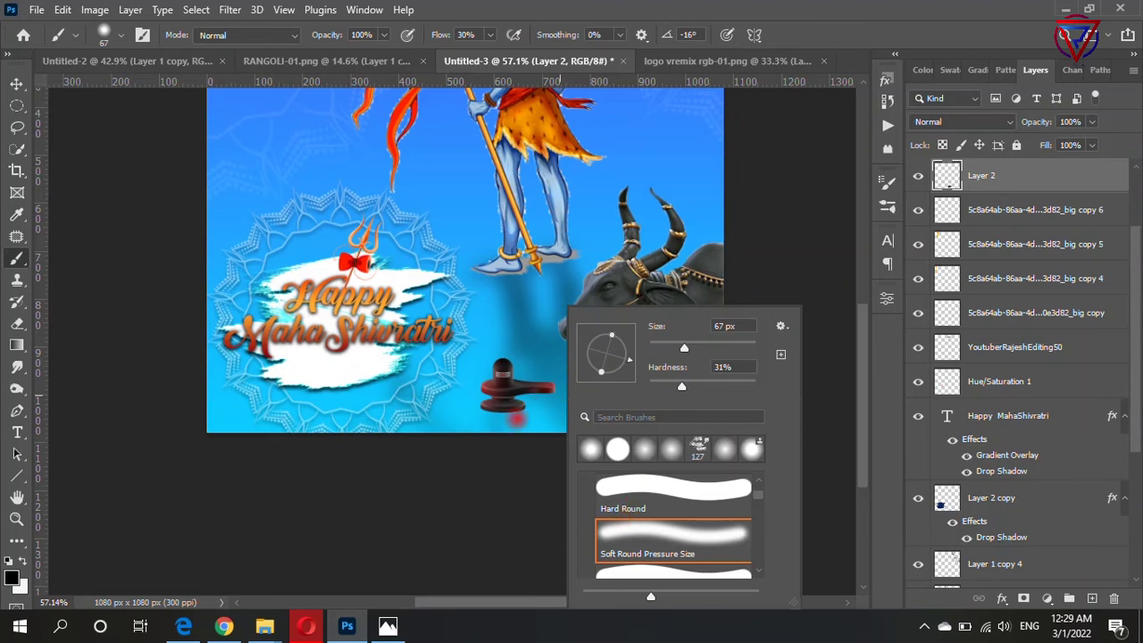
{"action": "left_click", "coordinate": [517, 418]}
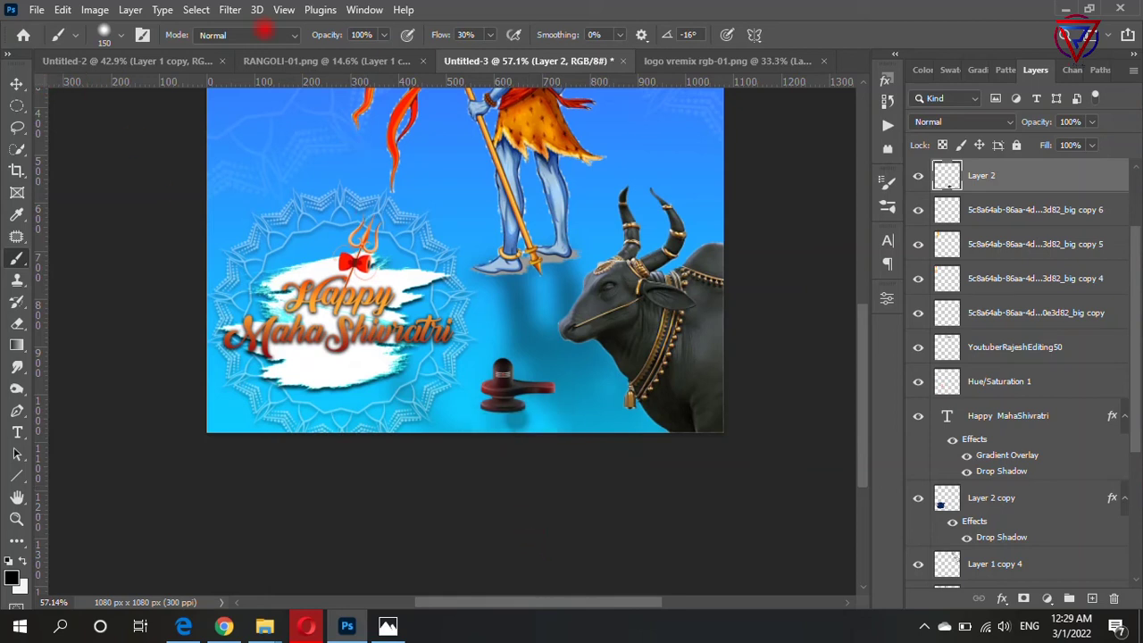
Step: Set brush flow to 6% and paint a soft shadow under the shivling base
{"action": "left_click", "coordinate": [465, 34]}
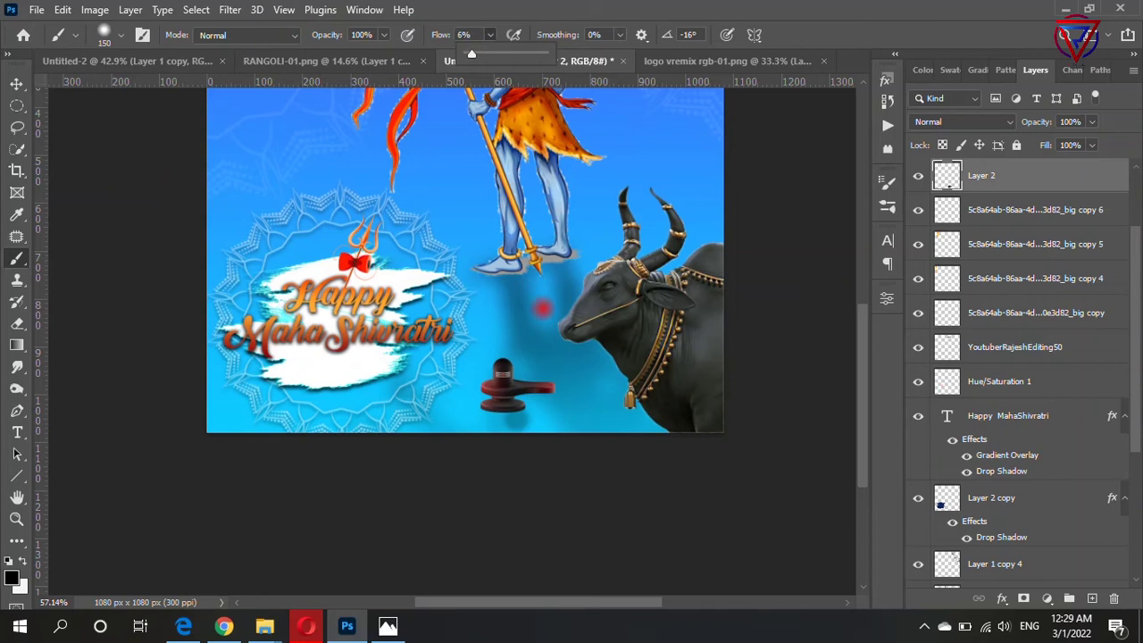
{"action": "type", "text": "6"}
{"action": "left_click_drag", "start_coordinate": [529, 413], "coordinate": [580, 416]}
{"action": "scroll", "coordinate": [623, 502], "scroll_direction": "down", "scroll_amount": 2}
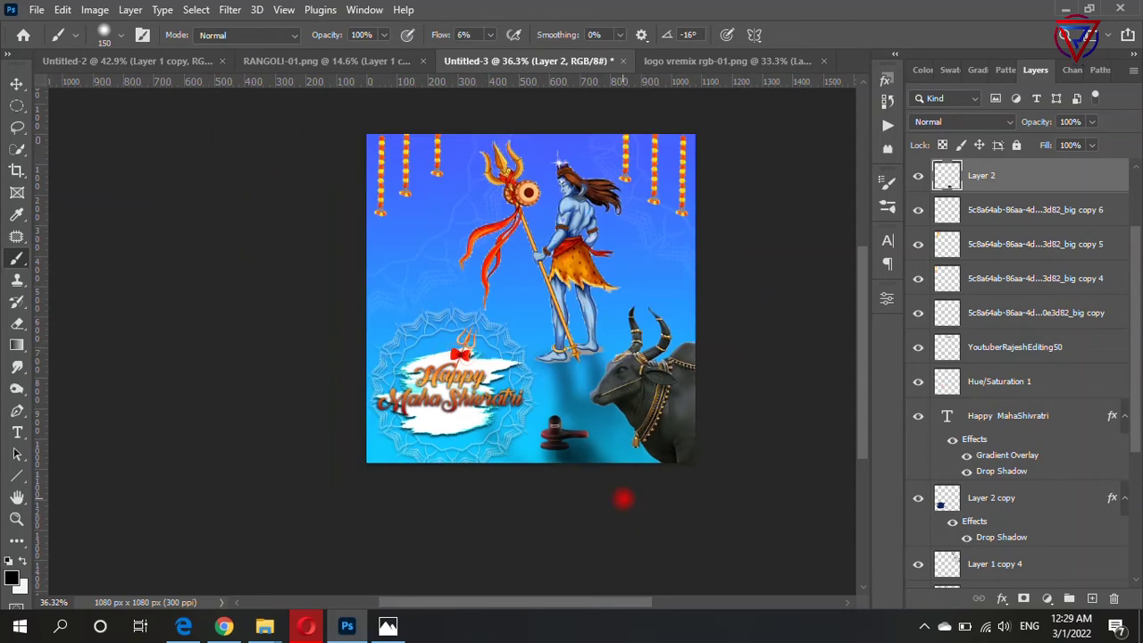
{"action": "scroll", "coordinate": [635, 476], "scroll_direction": "down", "scroll_amount": 1}
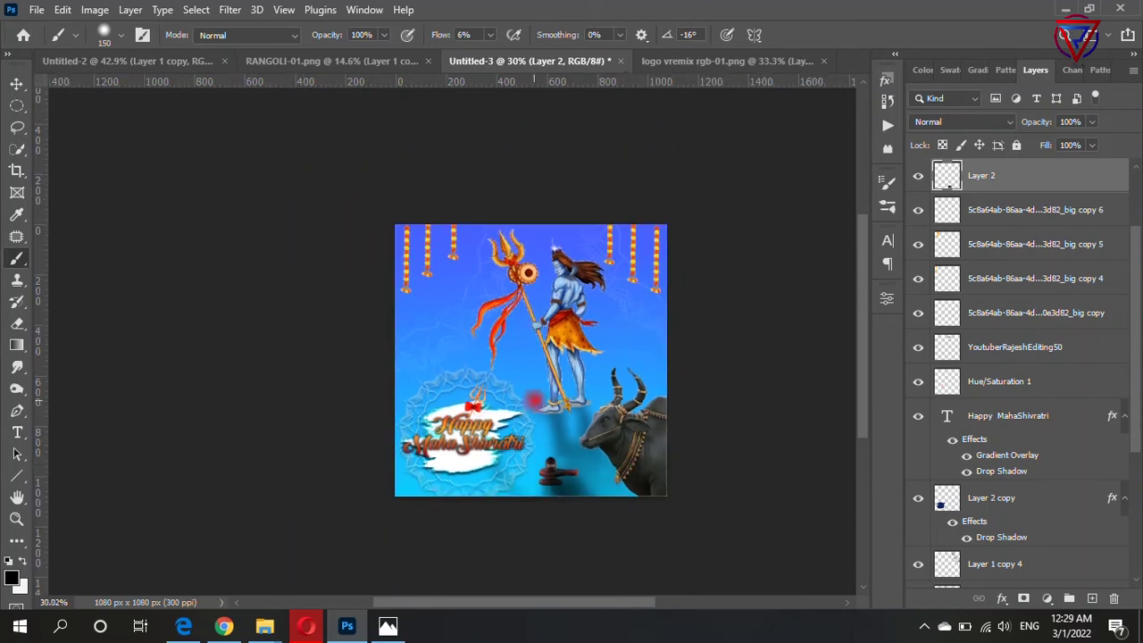
{"action": "scroll", "coordinate": [684, 488], "scroll_direction": "up", "scroll_amount": 1}
{"action": "scroll", "coordinate": [684, 488], "scroll_direction": "up", "scroll_amount": 1}
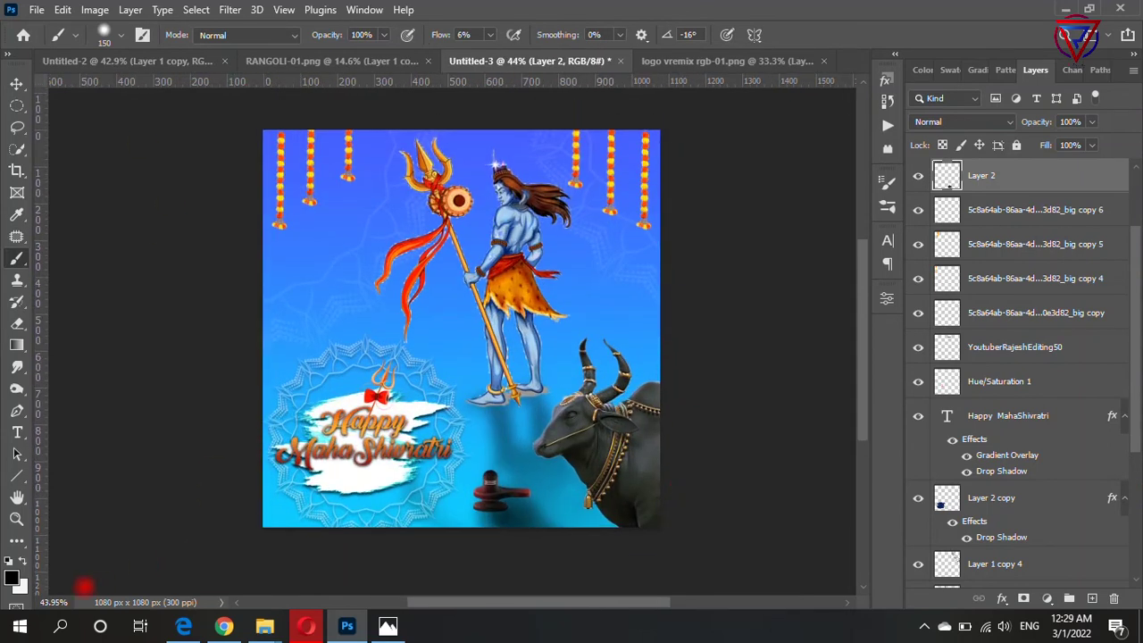
{"action": "mouse_move", "coordinate": [264, 626]}
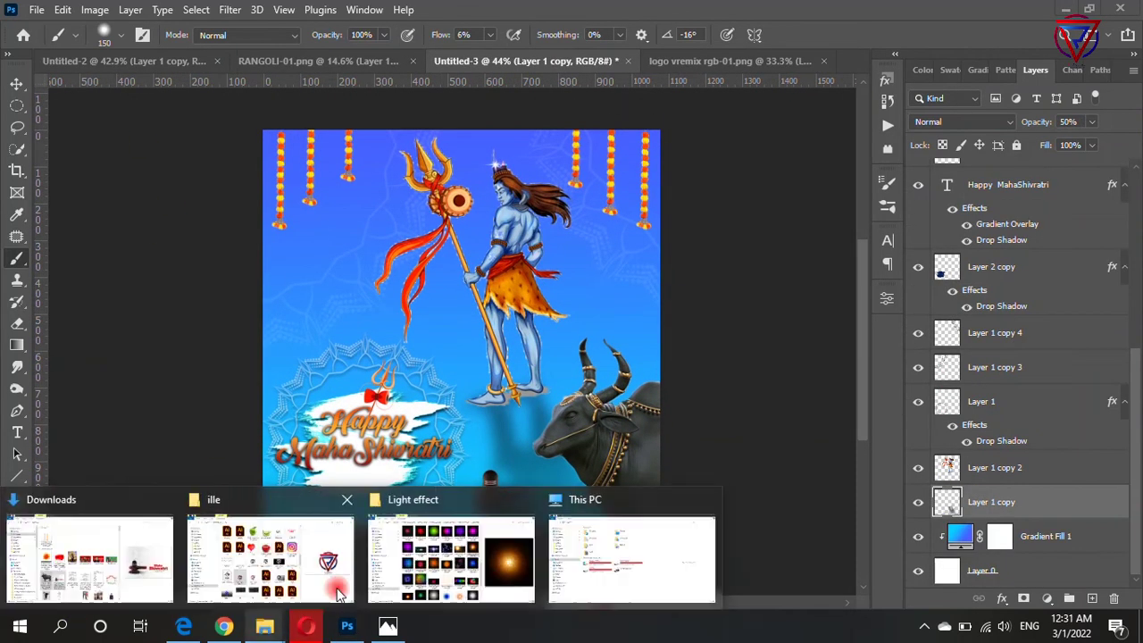
Step: Bring the orange light image onto the canvas, blend it in Screen mode, and enlarge it
{"action": "left_click", "coordinate": [413, 507]}
{"action": "left_click_drag", "start_coordinate": [413, 506], "coordinate": [505, 266]}
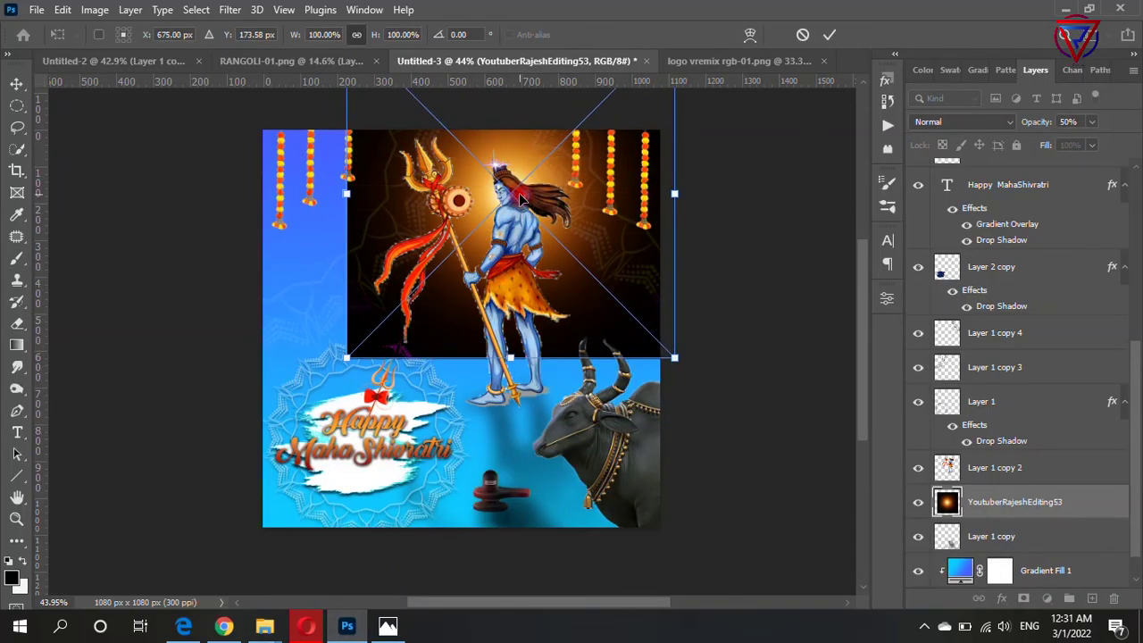
{"action": "left_click", "coordinate": [927, 122]}
{"action": "left_click", "coordinate": [921, 252]}
{"action": "mouse_move", "coordinate": [685, 355]}
{"action": "left_mouse_down"}
{"action": "mouse_move", "coordinate": [724, 420]}
{"action": "mouse_move", "coordinate": [732, 401]}
{"action": "left_mouse_up"}
{"action": "key", "text": "Return"}
Step: Position the glow behind Shiva's head with the Move tool
{"action": "key", "text": "b"}
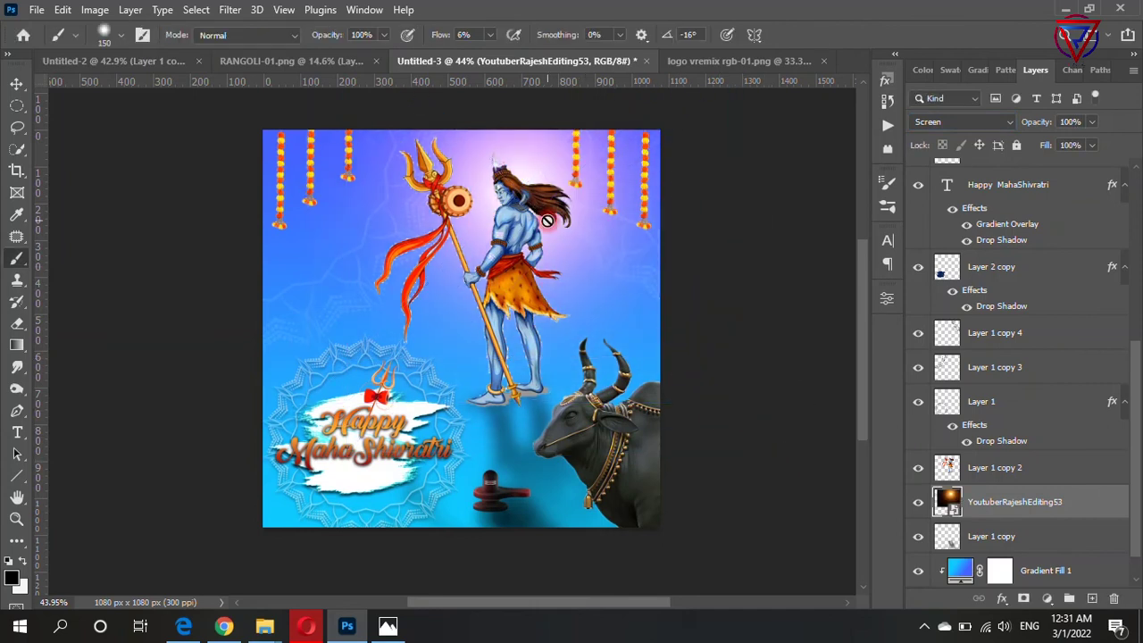
{"action": "key", "text": "v"}
{"action": "left_click_drag", "start_coordinate": [476, 227], "coordinate": [536, 225]}
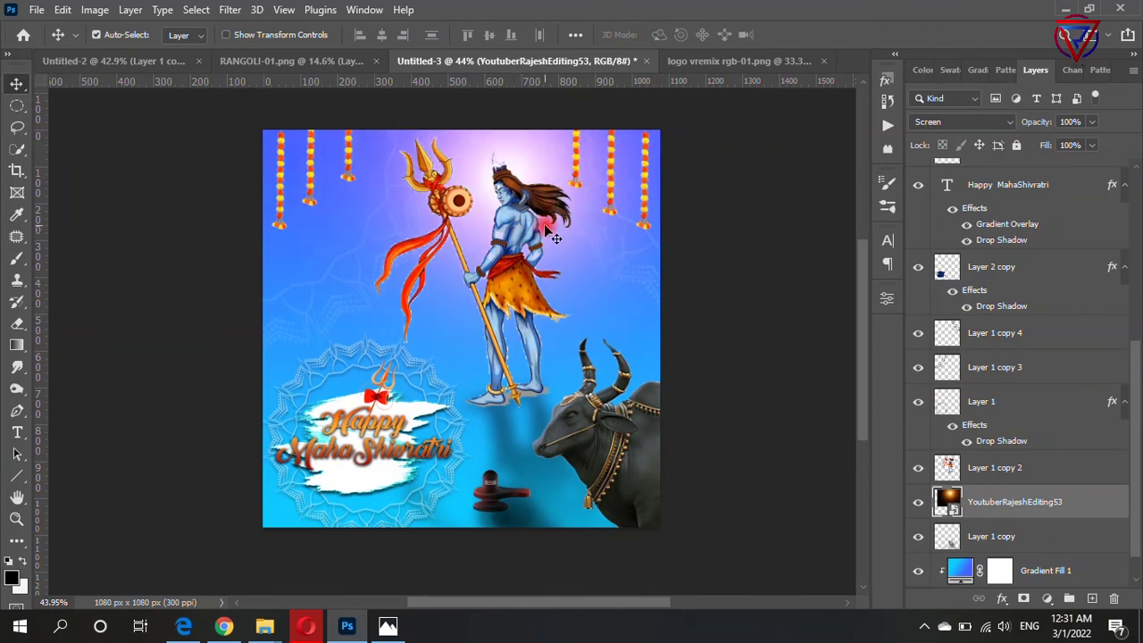
{"action": "left_click_drag", "start_coordinate": [493, 165], "coordinate": [520, 166]}
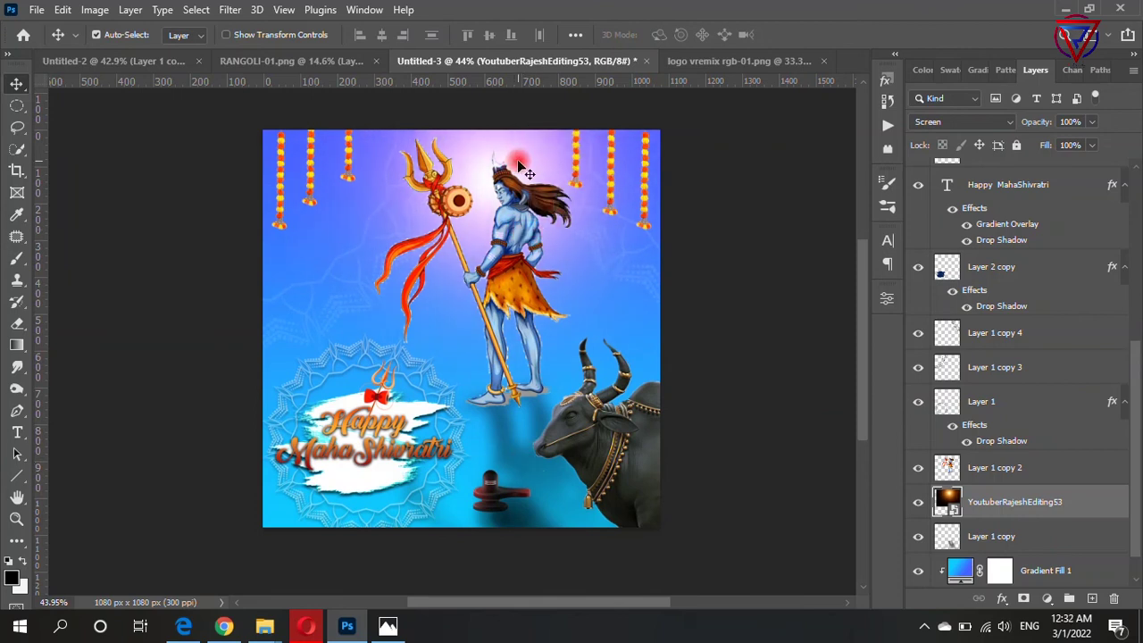